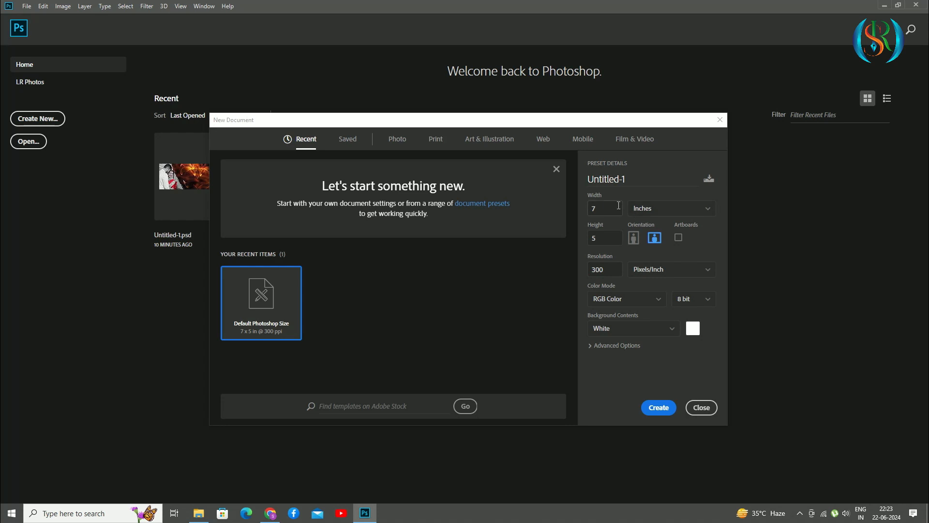
Create a new document 36 inches wide and 12 inches high at 72 pixels/inch, with RGB colour and a white background.
text(36)
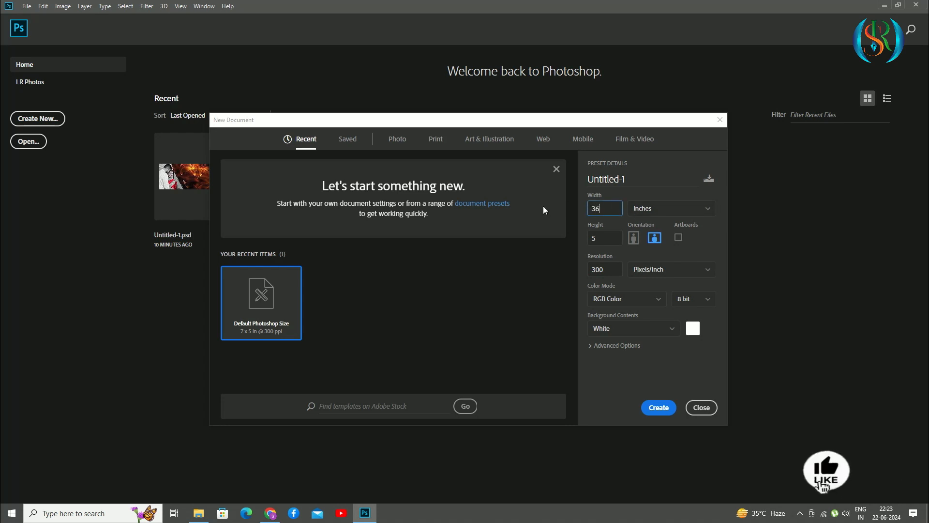
text(12)
click(615, 274)
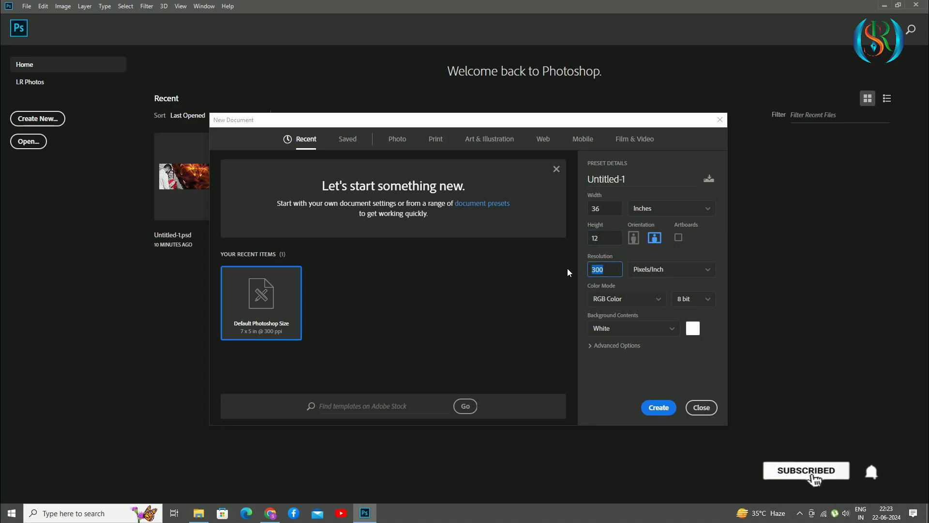
text(72)
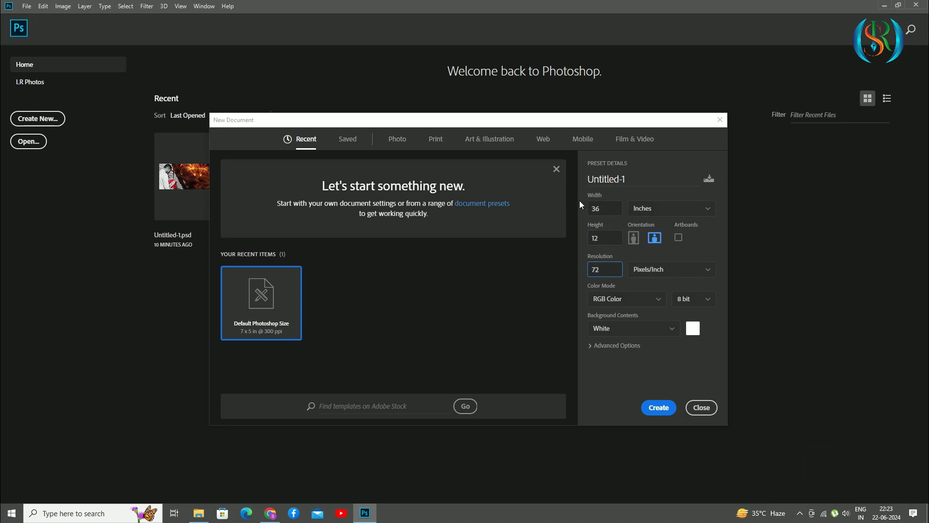
click(658, 408)
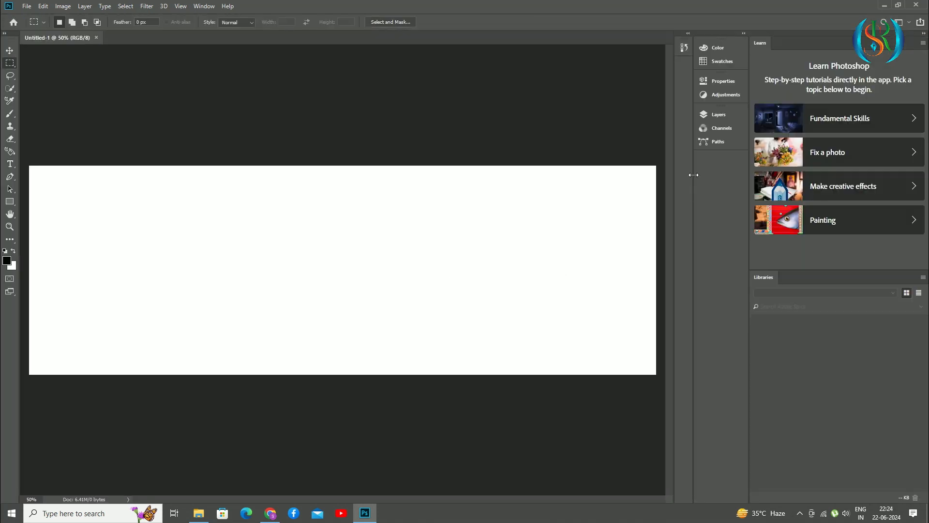
Collapse the Learn and Libraries panels, show the rulers, and place a vertical guide at the canvas centre, at 18 inches.
click(922, 35)
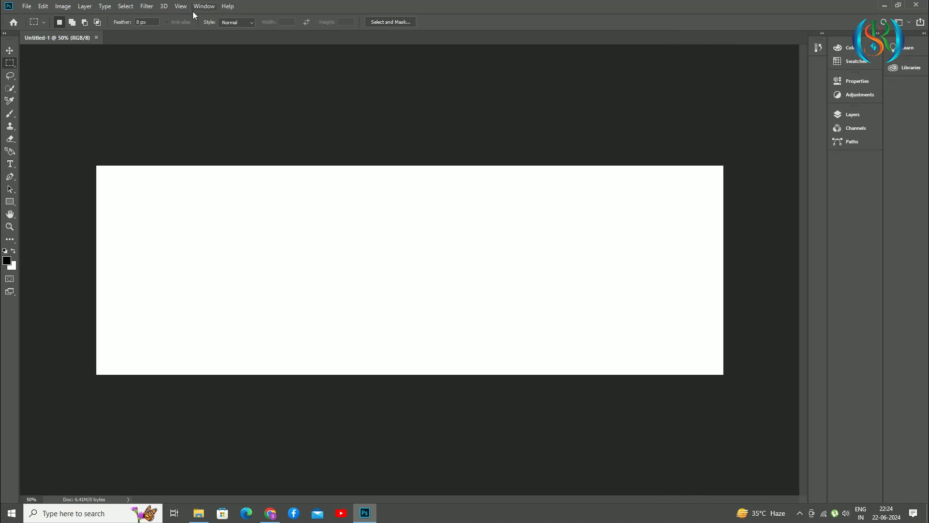
click(206, 6)
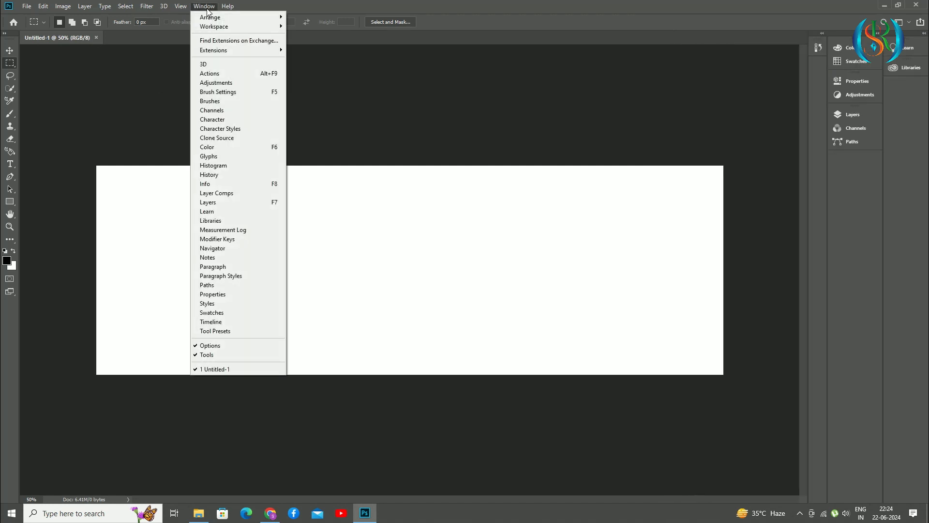
mouse_move(186, 8)
click(195, 198)
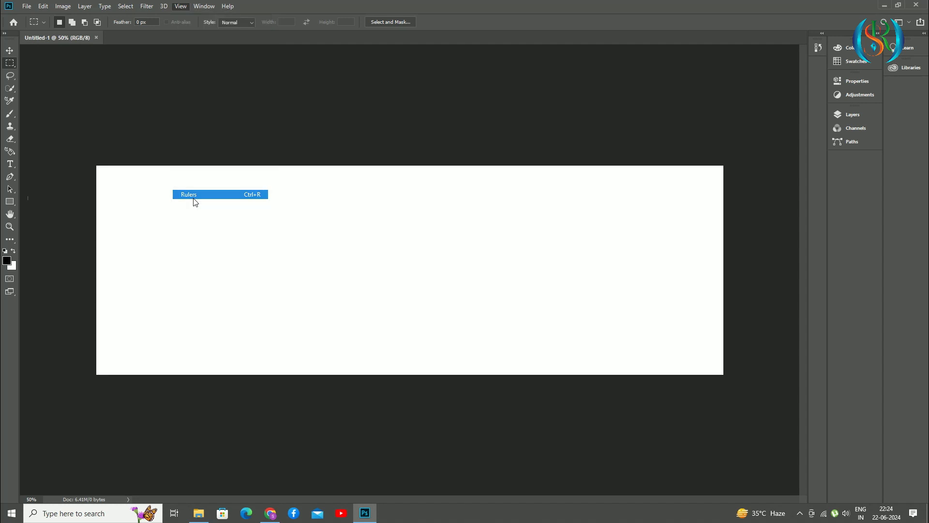
click(9, 52)
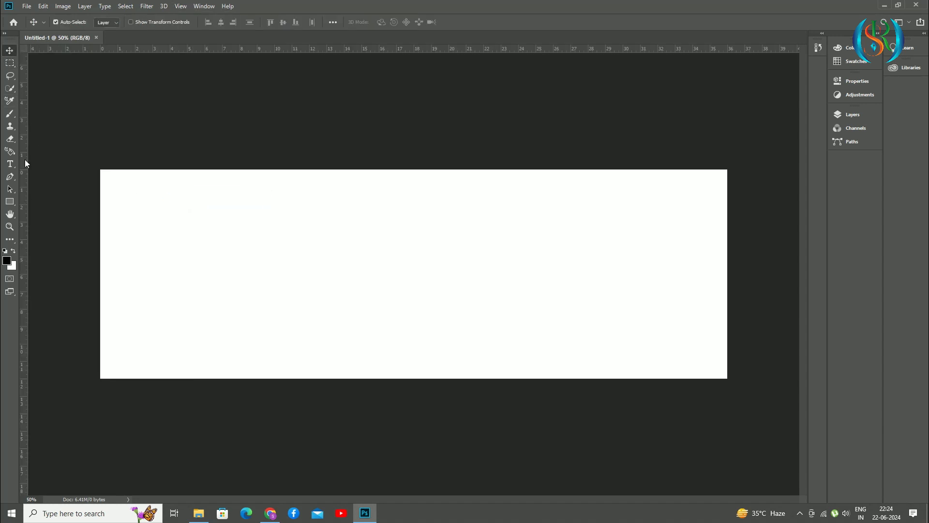
drag(25, 159, 413, 225)
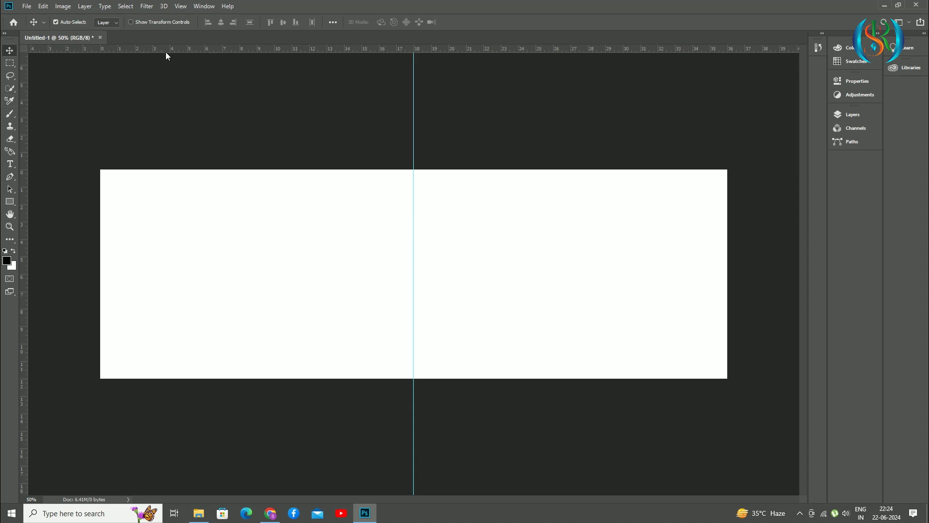
Open the image hand-painted-watercolor-background-with-sky-clouds-shape from the tcture folder on Local Disk (E:).
click(29, 6)
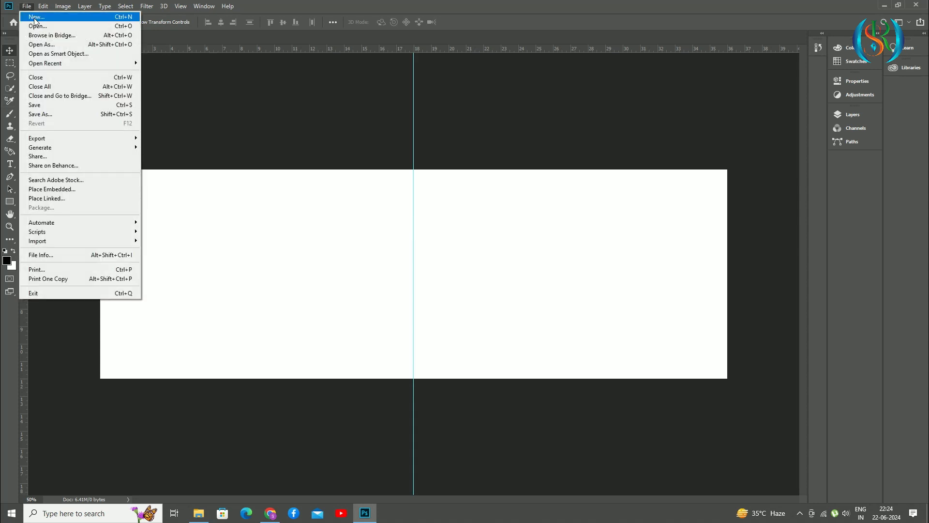
click(35, 26)
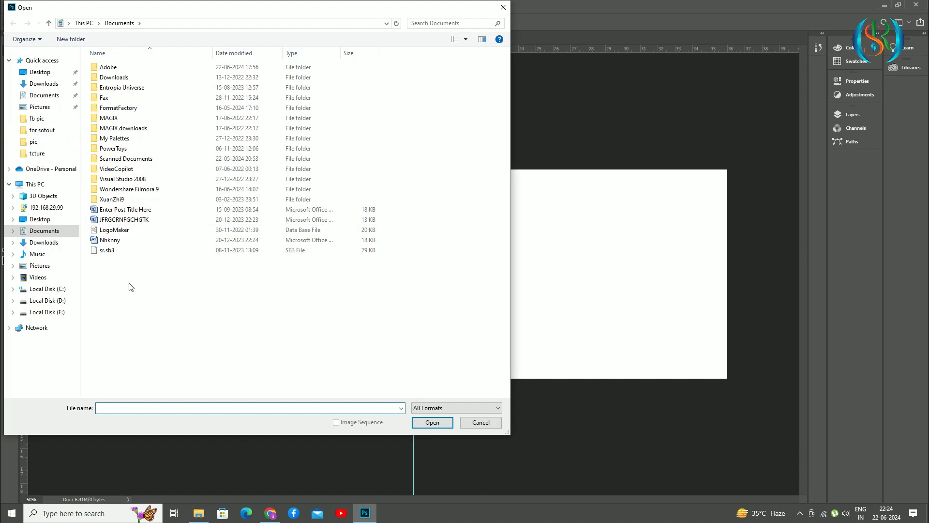
click(23, 313)
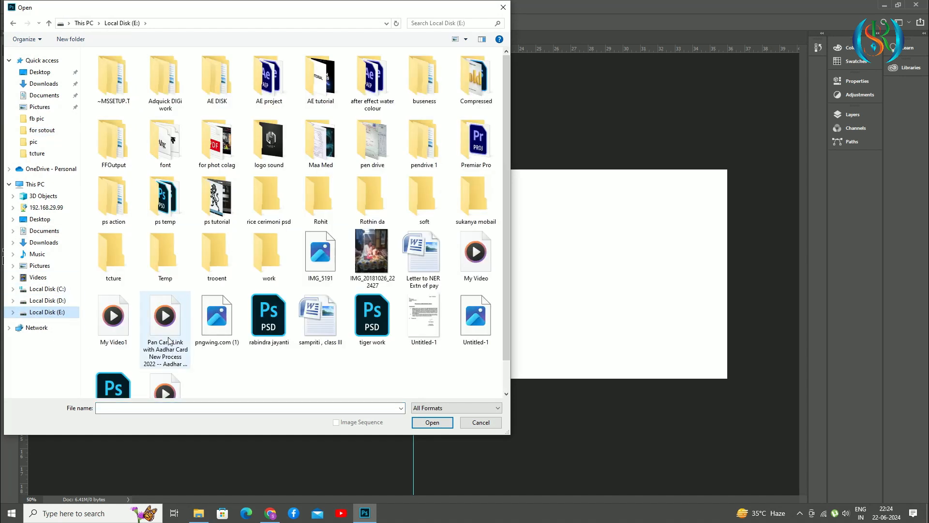
double_click(105, 250)
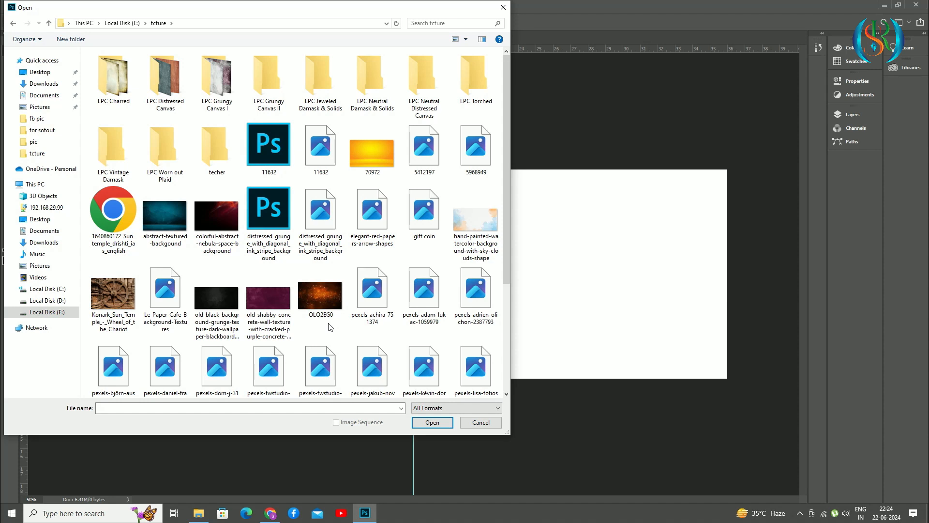
scroll(328, 327, down, 3)
scroll(328, 327, up, 2)
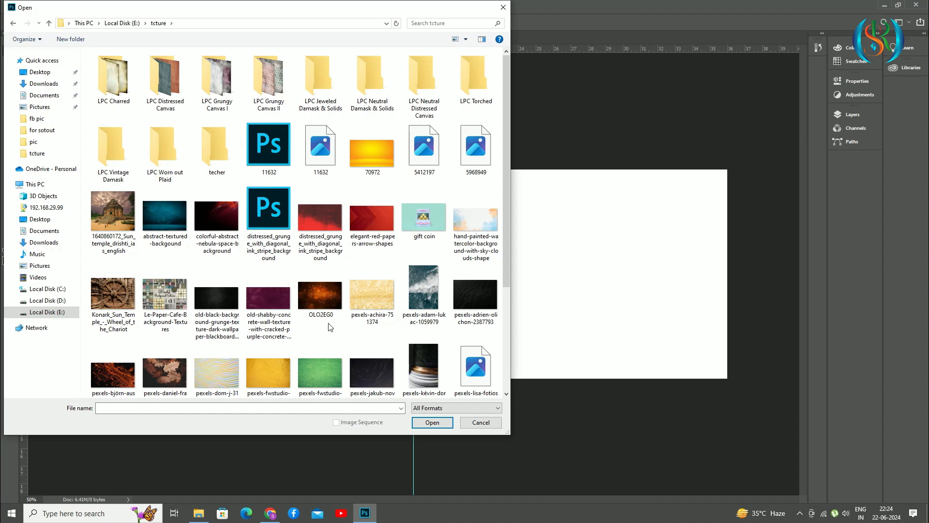
click(474, 247)
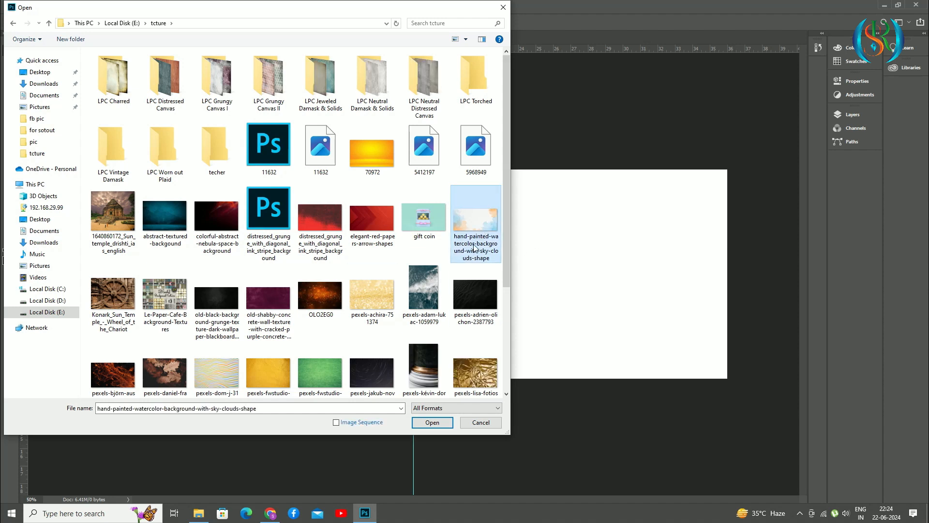
click(432, 423)
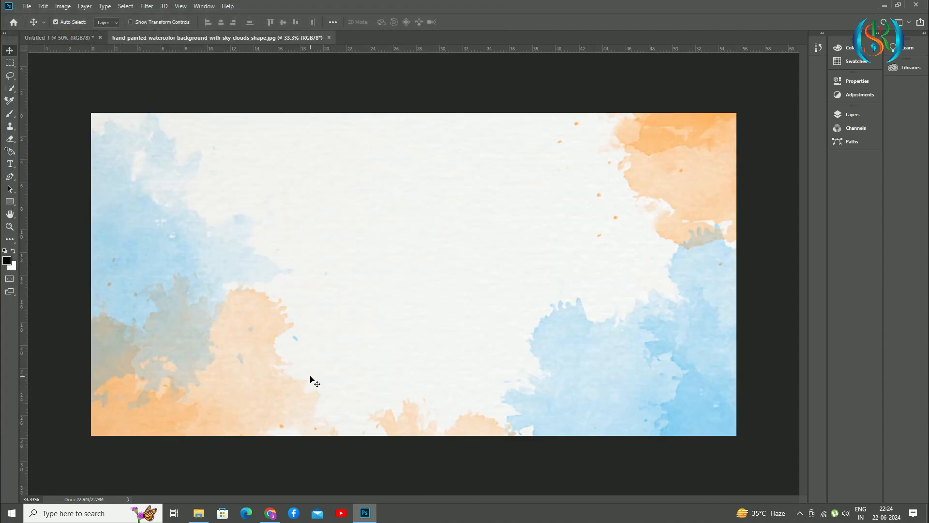
Copy the watercolor image into the Untitled-1 document and transform it to fill the whole 36 by 12 inch canvas.
drag(71, 38, 293, 306)
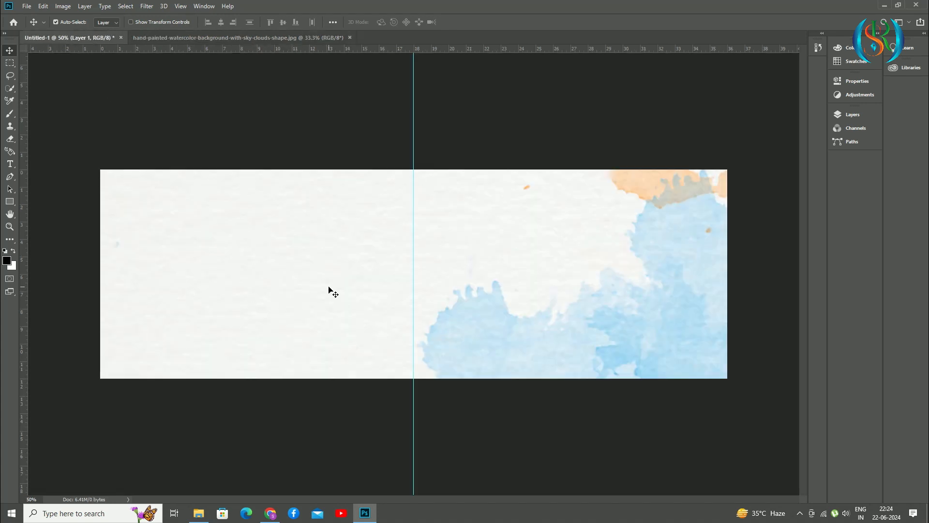
key(ctrl+t)
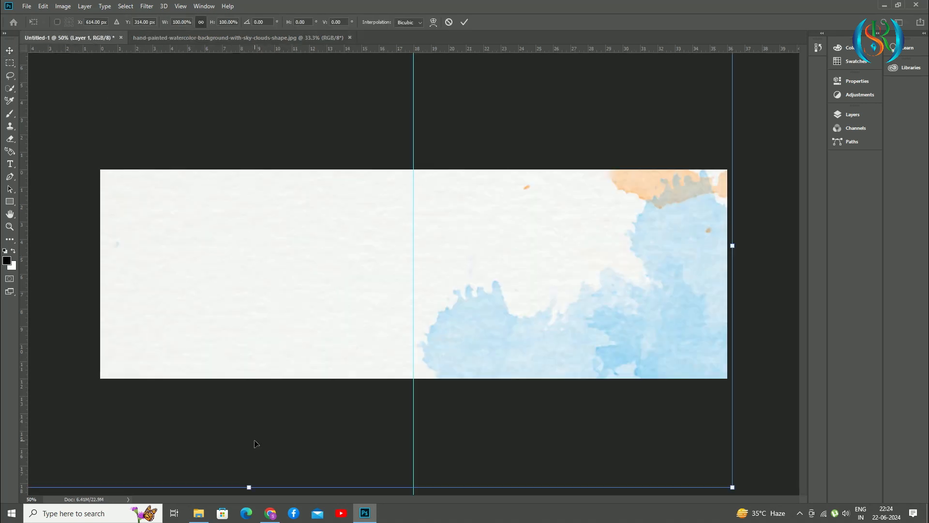
drag(249, 487, 244, 193)
drag(239, 150, 285, 325)
drag(485, 263, 727, 262)
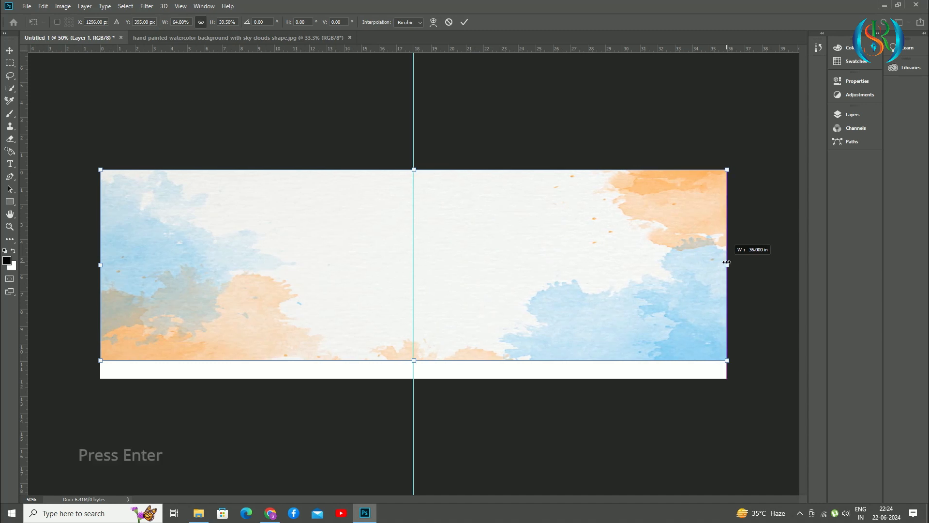
drag(416, 360, 418, 373)
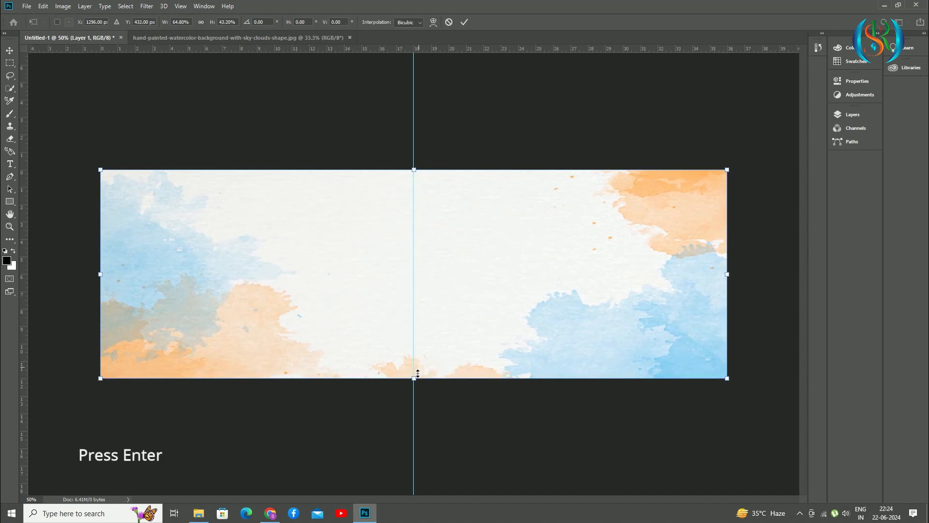
key(Return)
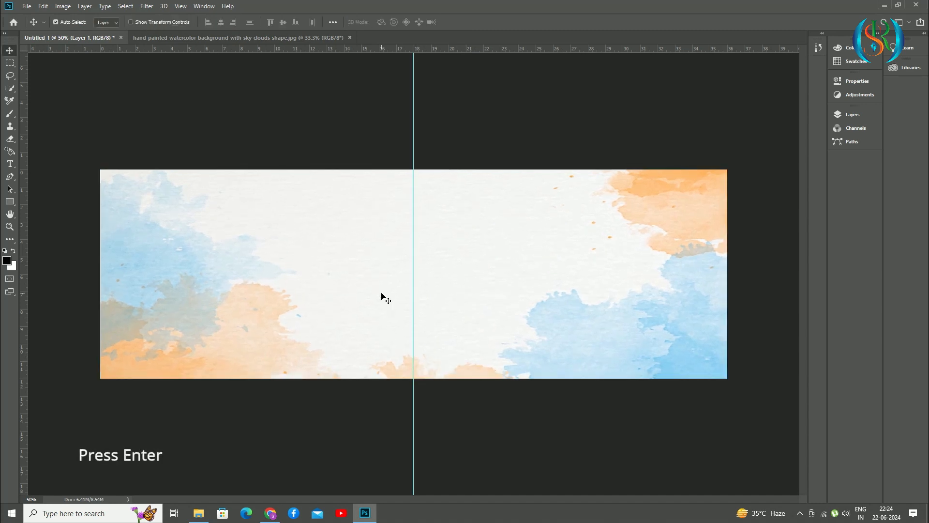
Open the brown paper texture pexels-pixabay-235985 from the tcture folder.
click(27, 6)
click(41, 26)
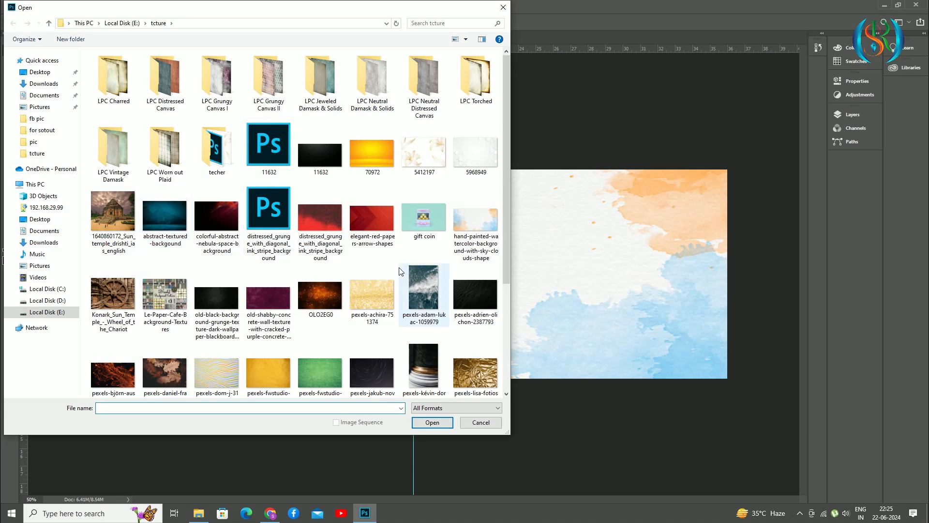
scroll(207, 300, down, 3)
click(207, 301)
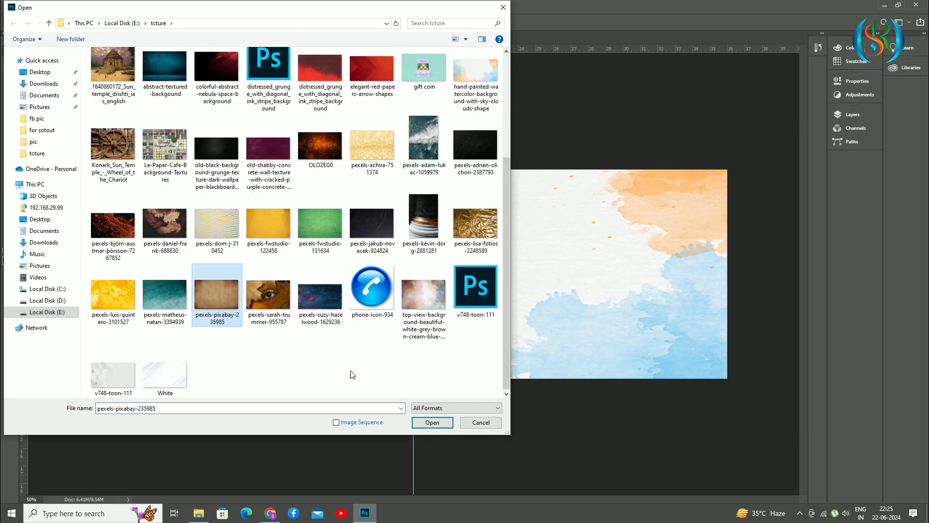
click(432, 423)
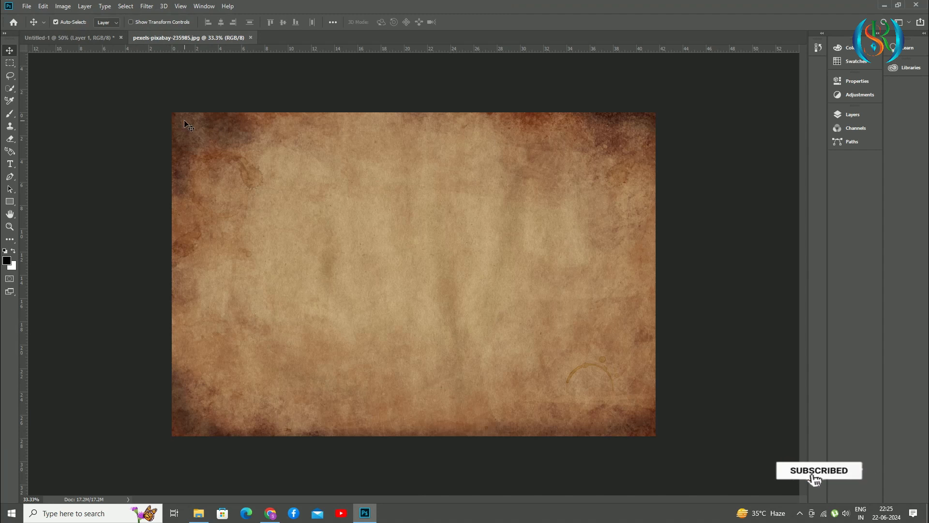
Copy the brown paper texture into the Untitled-1 document and stretch it non-proportionally to cover the whole canvas.
click(89, 39)
drag(89, 38, 249, 255)
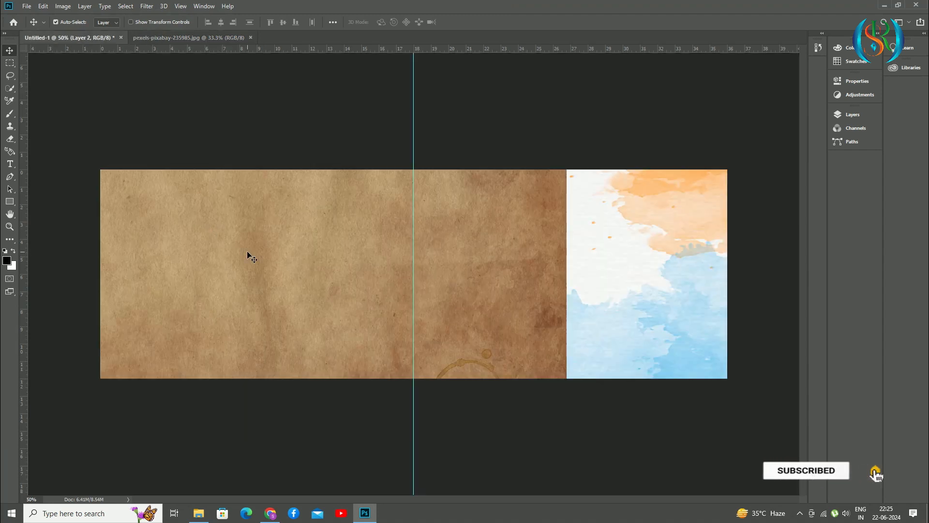
key(ctrl+t)
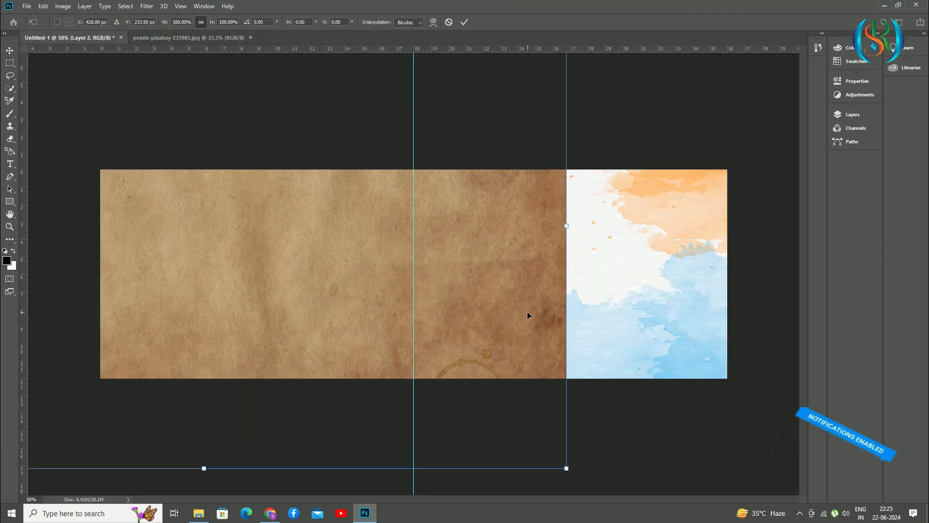
drag(204, 468, 203, 378)
drag(498, 181, 411, 185)
drag(237, 171, 225, 359)
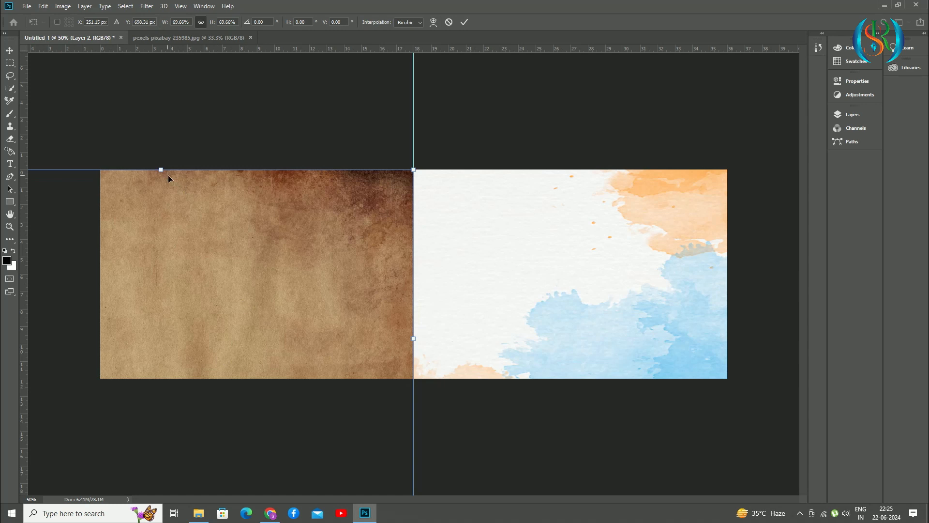
drag(159, 168, 194, 216)
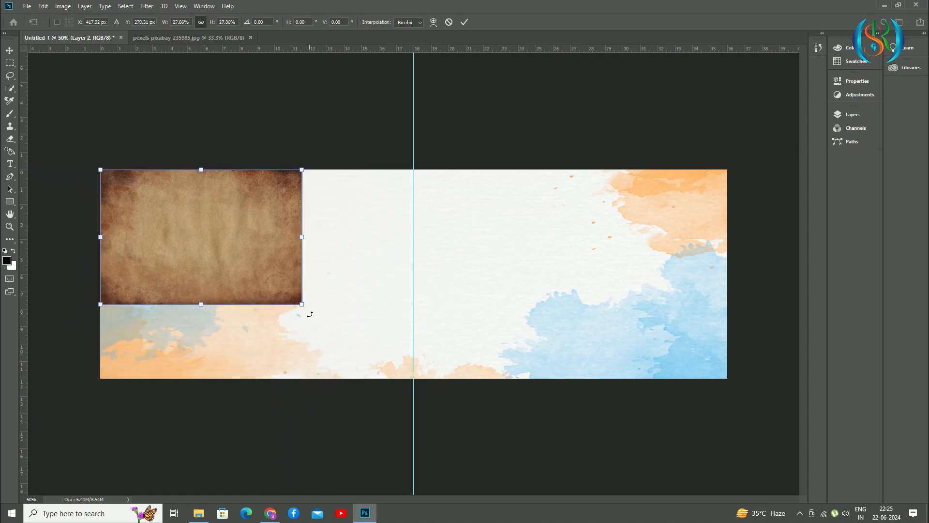
drag(307, 308, 417, 373)
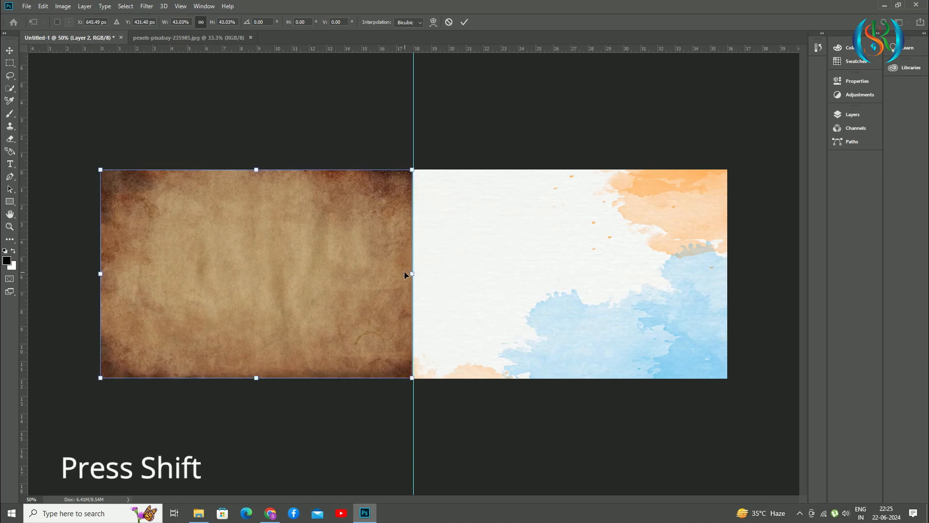
drag(412, 274, 724, 258)
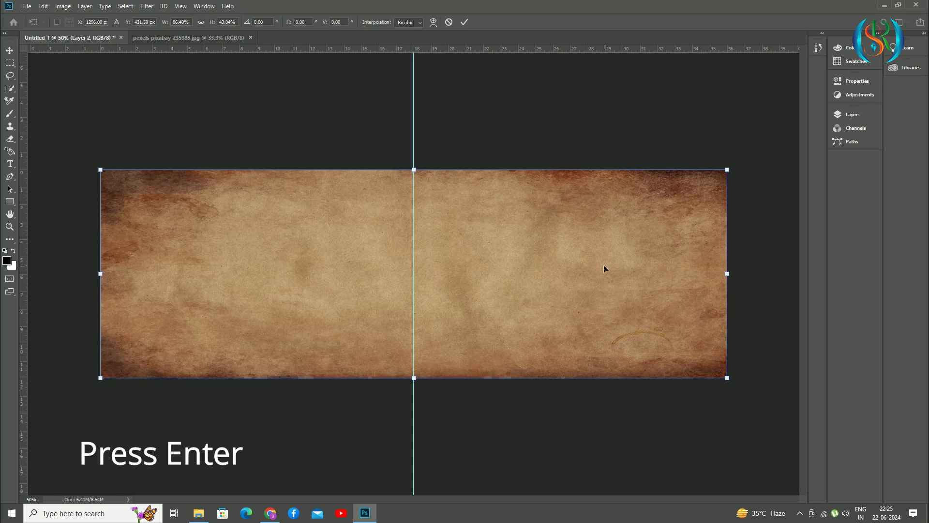
key(Return)
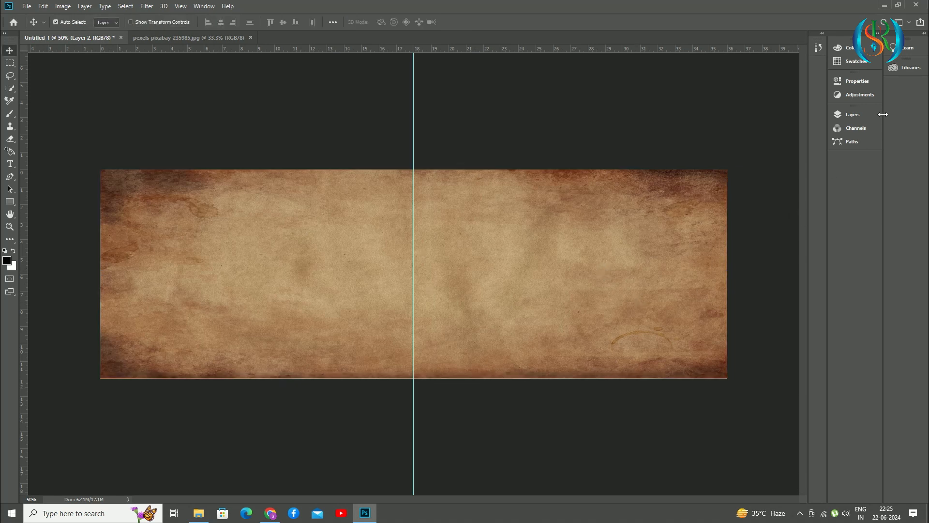
Change the blend mode of the brown paper texture layer to blend it with the watercolor layer beneath.
click(860, 117)
click(754, 141)
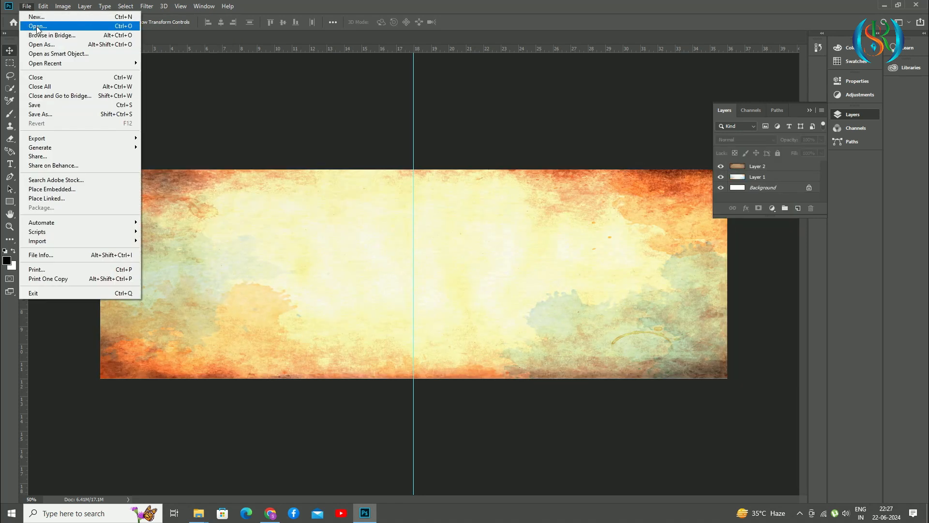
Open ART TOOLS & GLUE.png and remove the white background around the black brush stroke with the Magic Eraser tool.
click(38, 21)
click(428, 421)
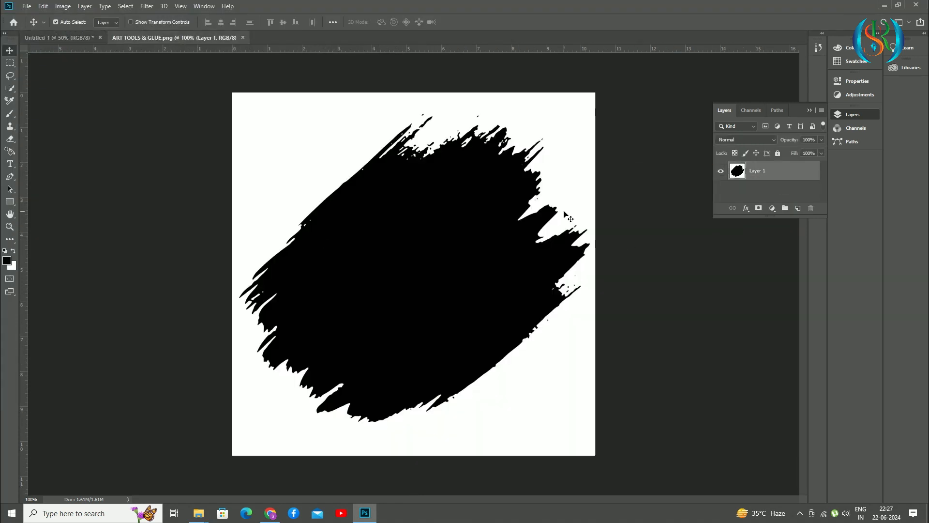
right_click(10, 139)
click(48, 160)
click(277, 164)
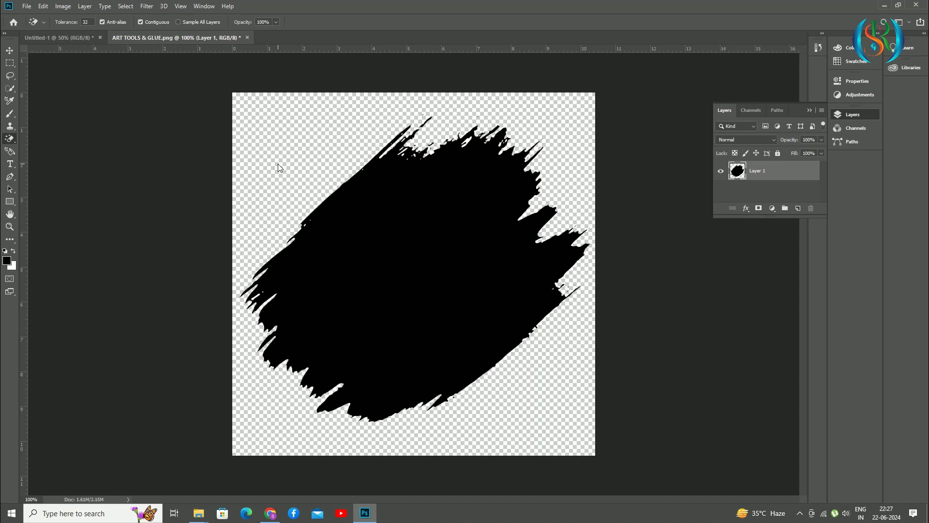
Copy the black brush stroke into the Untitled-1 document, rotate it to slant the opposite way, and place it at the left end.
key(v)
mouse_move(378, 201)
mouse_down()
mouse_move(54, 39)
mouse_move(157, 253)
mouse_move(179, 237)
mouse_up()
key(ctrl+t)
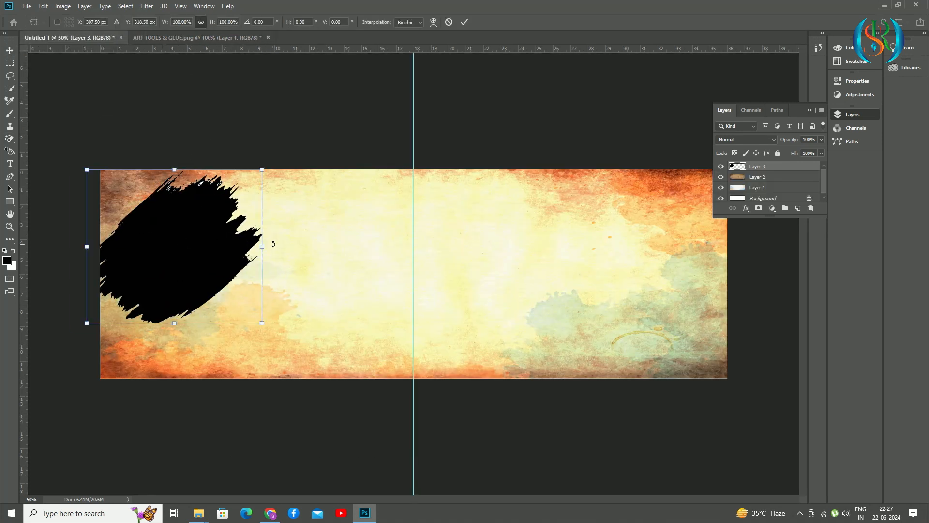
drag(271, 243, 170, 388)
mouse_move(171, 254)
mouse_down()
mouse_move(140, 229)
mouse_move(191, 286)
mouse_move(174, 231)
mouse_move(175, 286)
mouse_move(199, 290)
mouse_move(185, 281)
mouse_up()
key(Return)
Duplicate the brush stroke three times to cover the spread's left end and merge the four stroke layers into one.
mouse_move(193, 289)
mouse_down()
mouse_move(185, 319)
mouse_move(126, 329)
mouse_up()
drag(152, 332, 262, 357)
drag(252, 335, 252, 334)
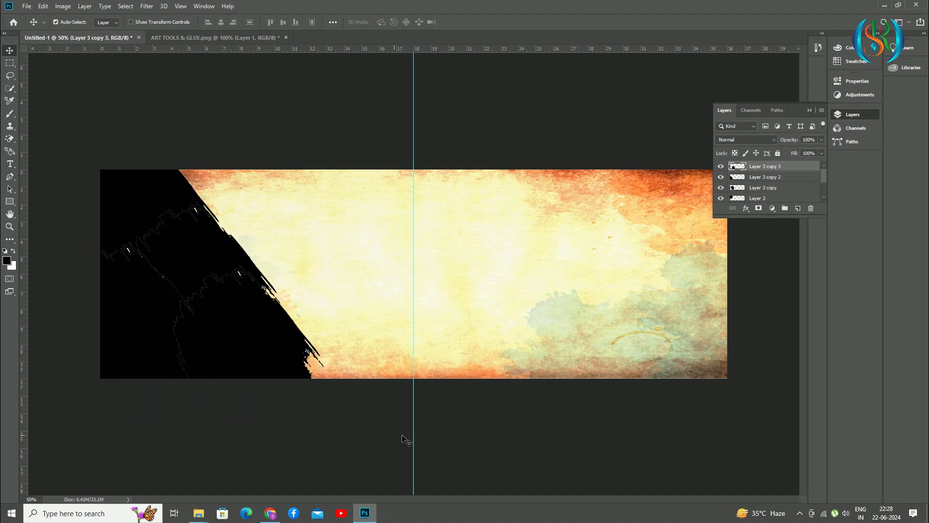
drag(823, 175, 826, 188)
shift+click(768, 183)
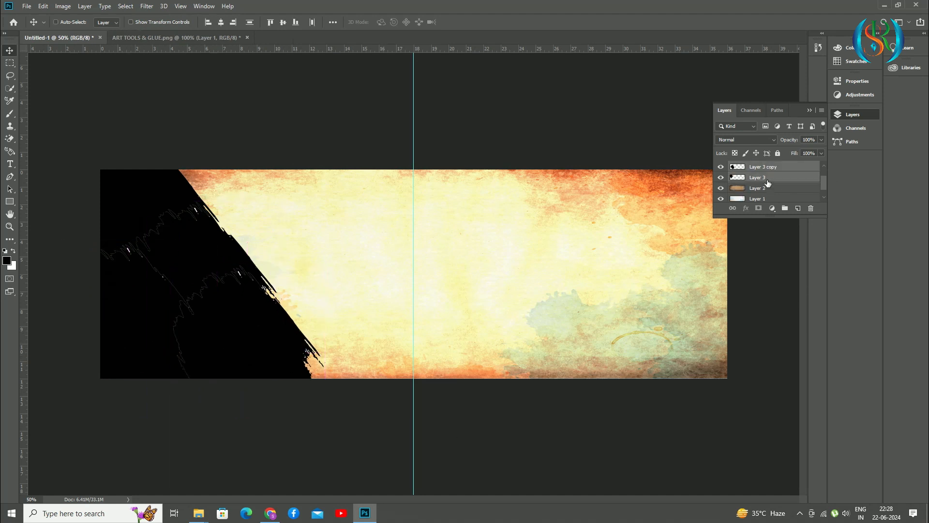
key(ctrl+e)
Apply a black Color Overlay to the merged brush shape and shift the shape slightly down and to the left.
click(746, 209)
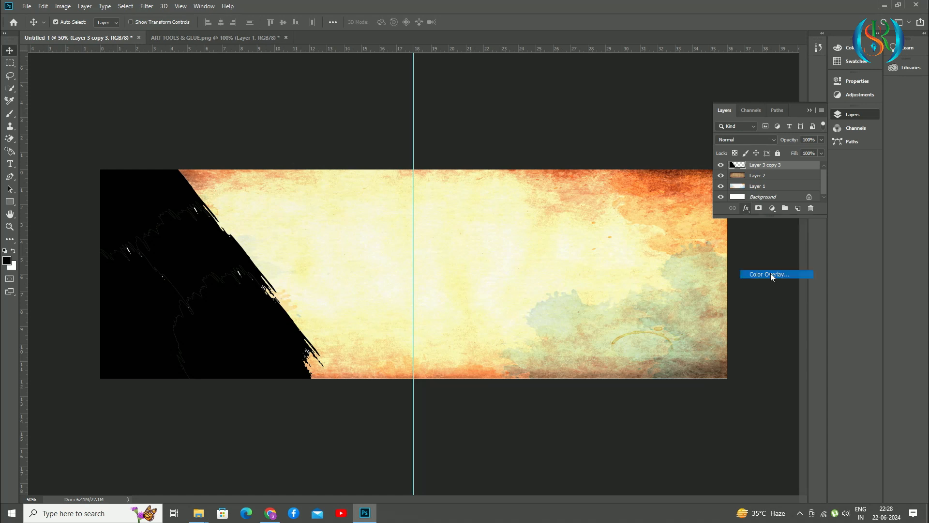
click(771, 273)
click(503, 122)
click(337, 239)
click(556, 114)
click(613, 100)
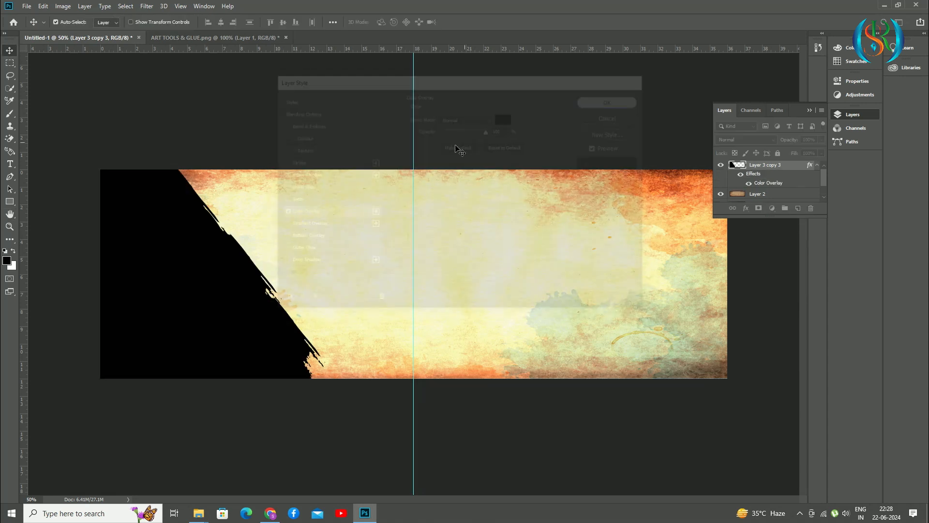
mouse_move(159, 269)
mouse_down()
mouse_move(185, 309)
mouse_move(187, 285)
mouse_move(155, 305)
mouse_move(153, 296)
mouse_up()
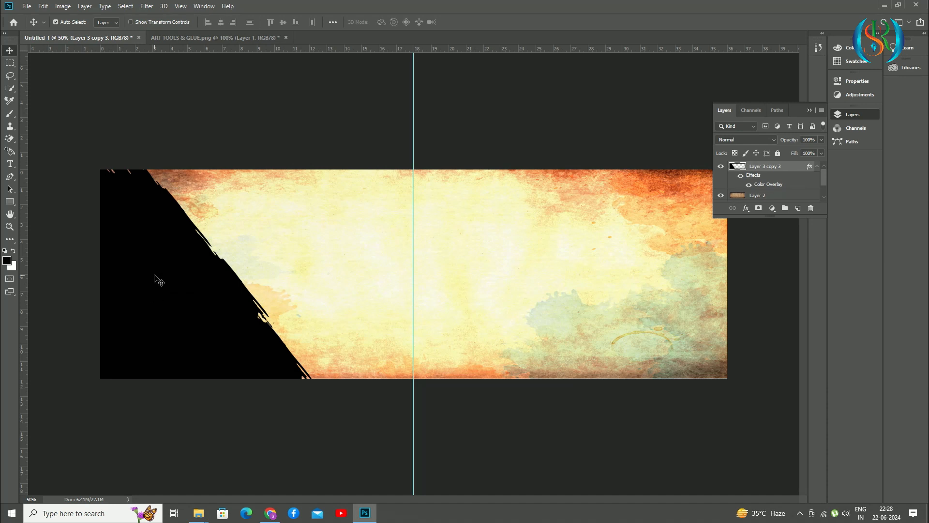
Open c9ad0da7ad23beb6edbf970f15d2b0cc.jpg from the Desktop, unlock it, and copy the bride photo over the brush shape in Untitled-1.
click(27, 6)
click(36, 28)
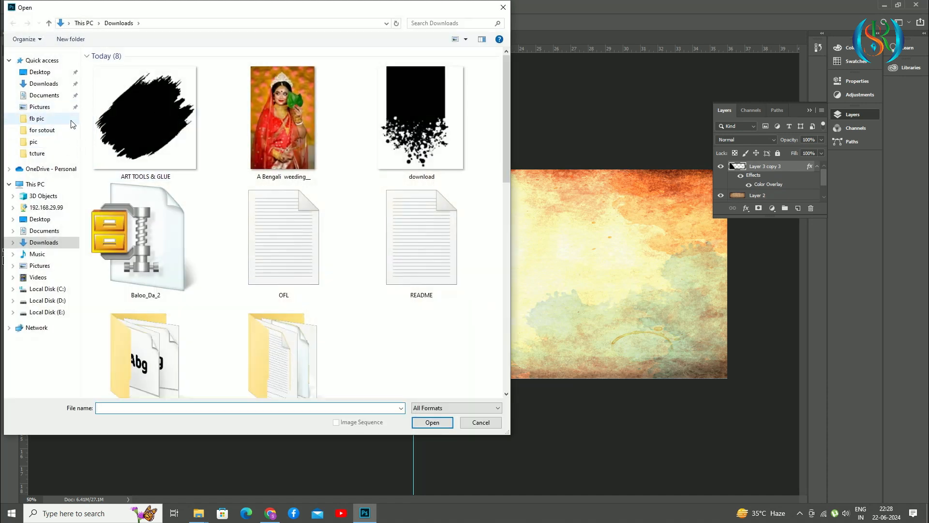
click(40, 72)
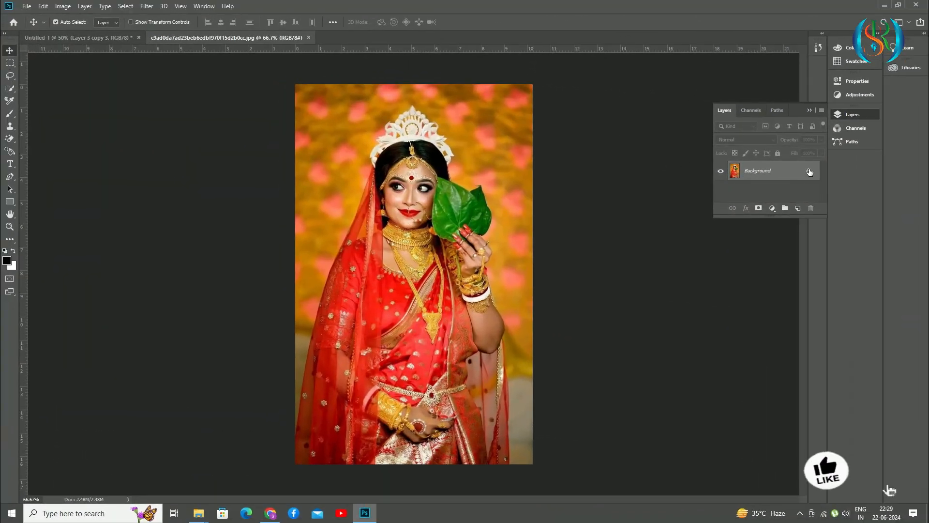
click(810, 172)
drag(774, 171, 166, 249)
drag(129, 260, 113, 322)
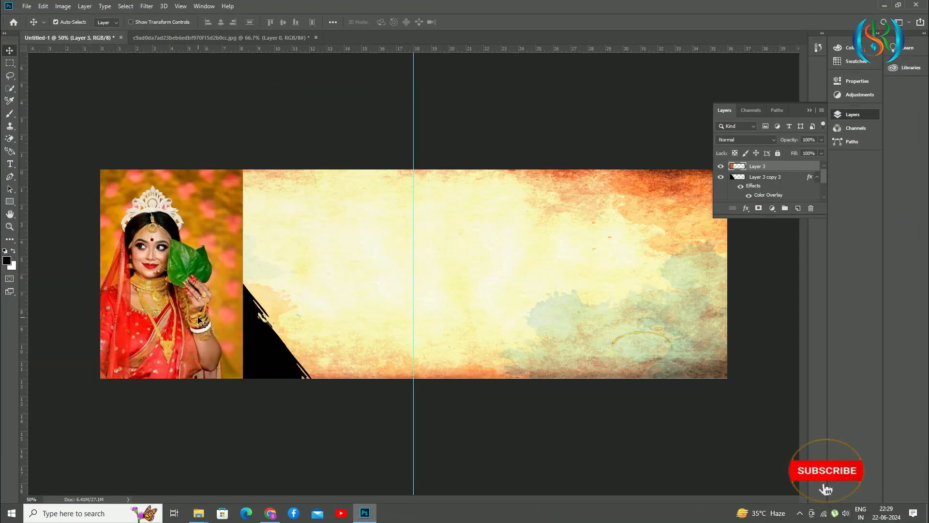
Extend the bride photo's background to the right with Content-Aware Fill on a selected strip reaching past the black shape, output to a new layer.
key(m)
drag(238, 169, 312, 386)
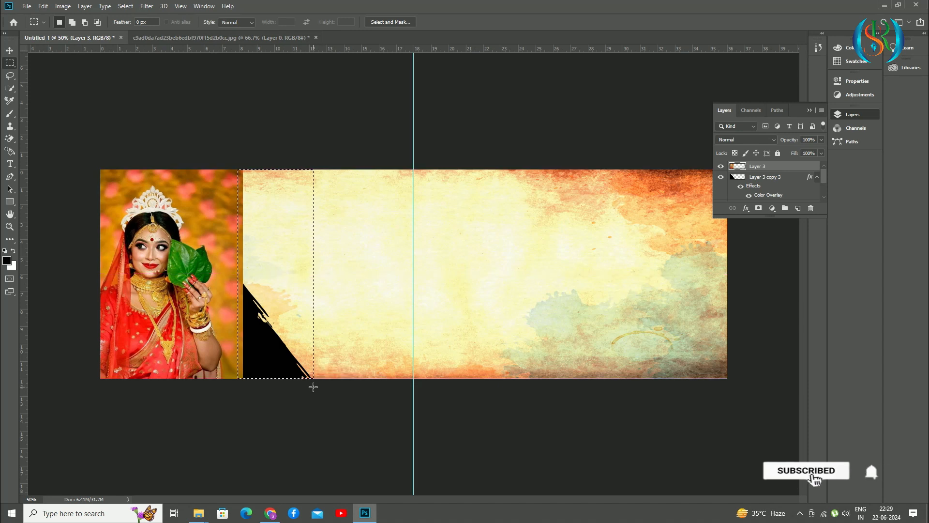
click(43, 5)
click(67, 174)
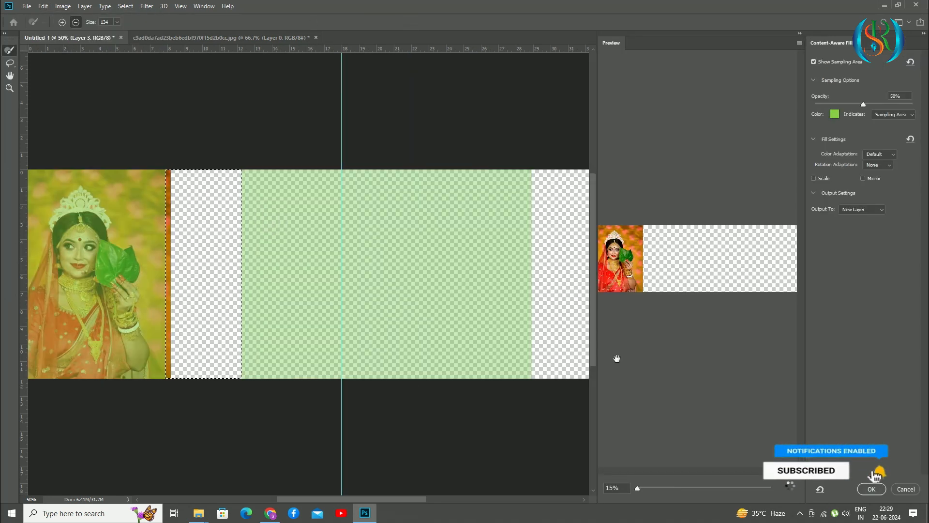
click(873, 489)
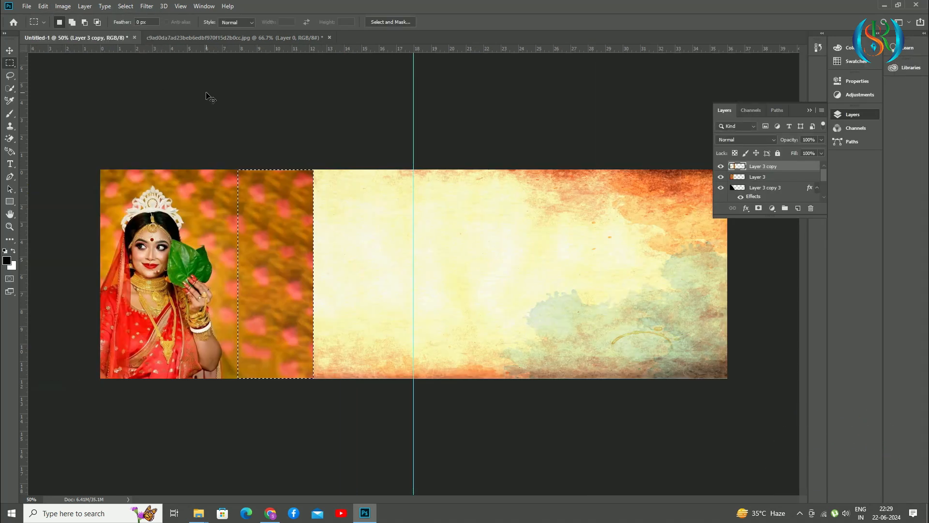
Merge the filled background with the bride photo and clip the merged layer to the black brush shape.
shift+click(782, 177)
key(ctrl+e)
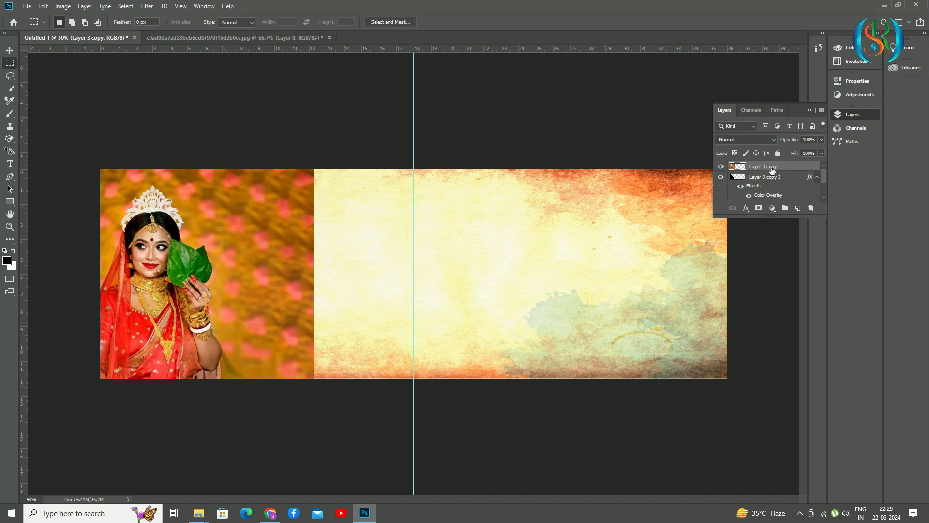
right_click(772, 169)
click(784, 275)
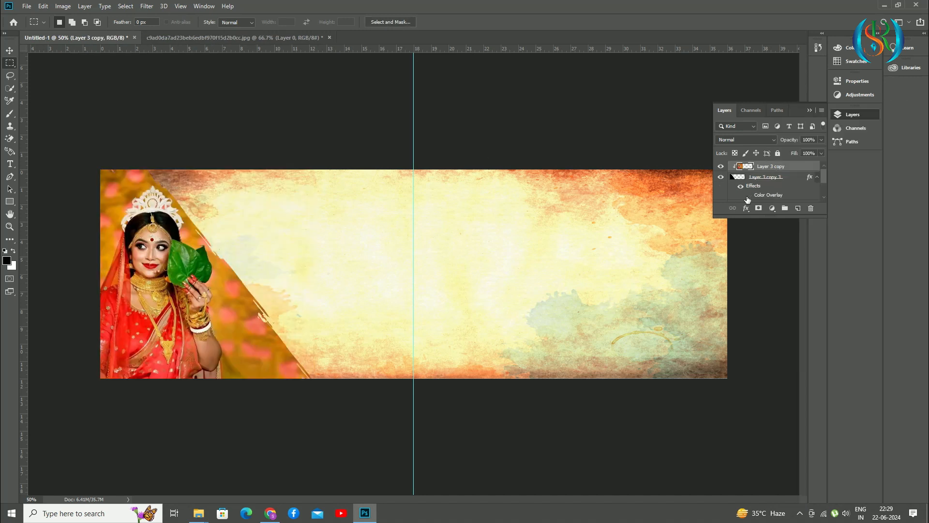
Enlarge the clipped bride photo and reposition it within the brush shape.
scroll(305, 229, up, 4)
drag(460, 499, 413, 499)
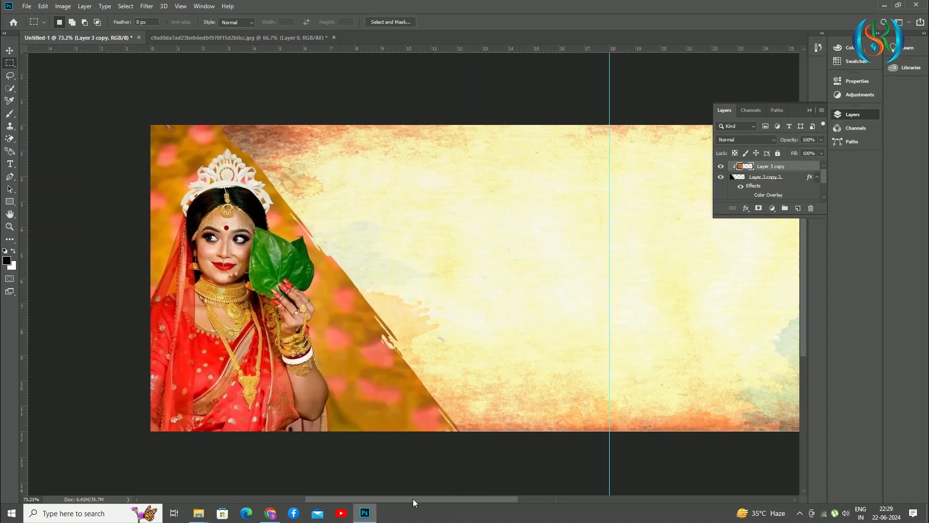
scroll(205, 242, up, 8)
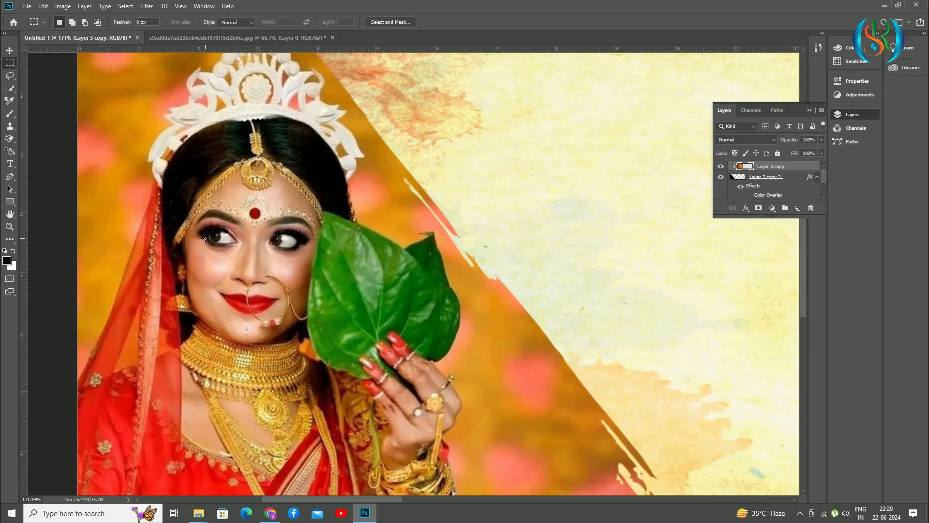
scroll(204, 236, down, 7)
click(10, 50)
click(92, 127)
key(ctrl+t)
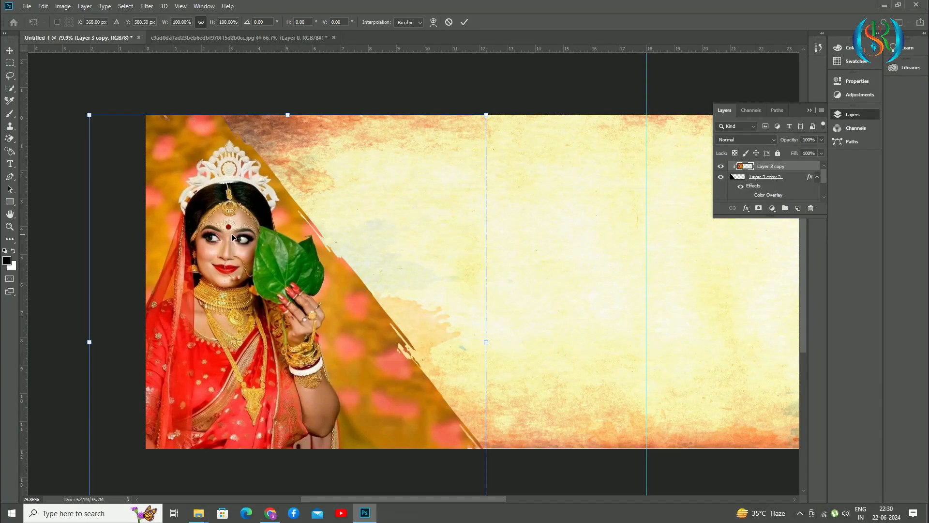
drag(486, 342, 546, 260)
drag(306, 311, 294, 301)
key(Return)
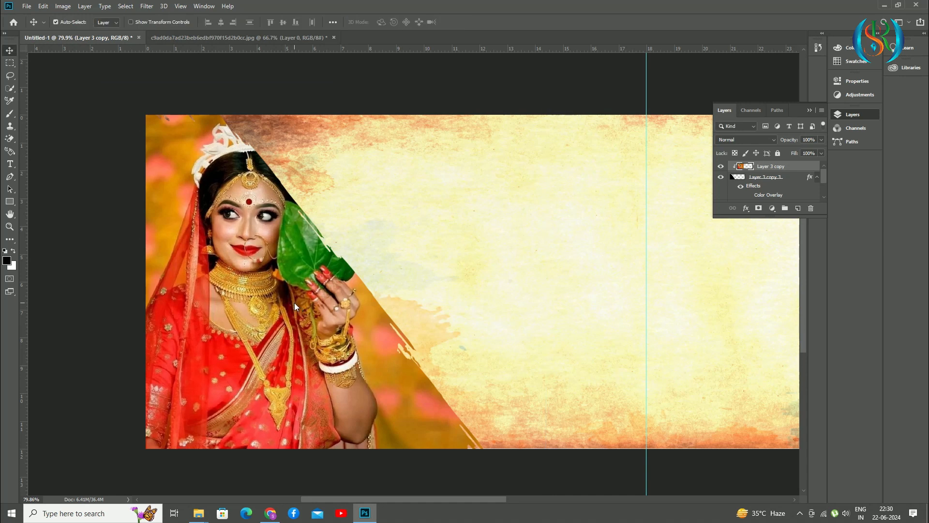
Duplicate the bride photo layer above the clipped one and close the source photo document.
key(ctrl+j)
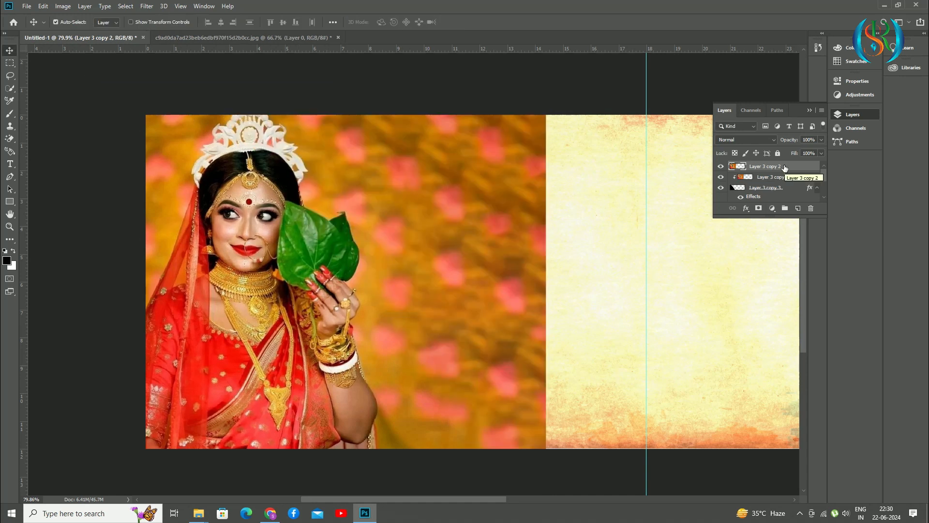
click(286, 36)
click(337, 37)
click(461, 197)
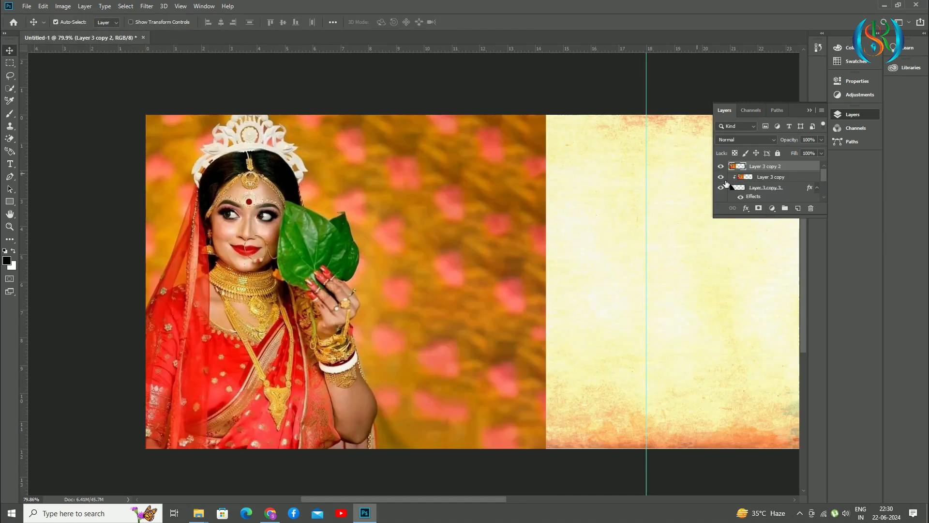
Select the bride as the subject on the duplicate layer and mask out its background so the leaf and crown overlap the shape.
click(125, 6)
click(155, 120)
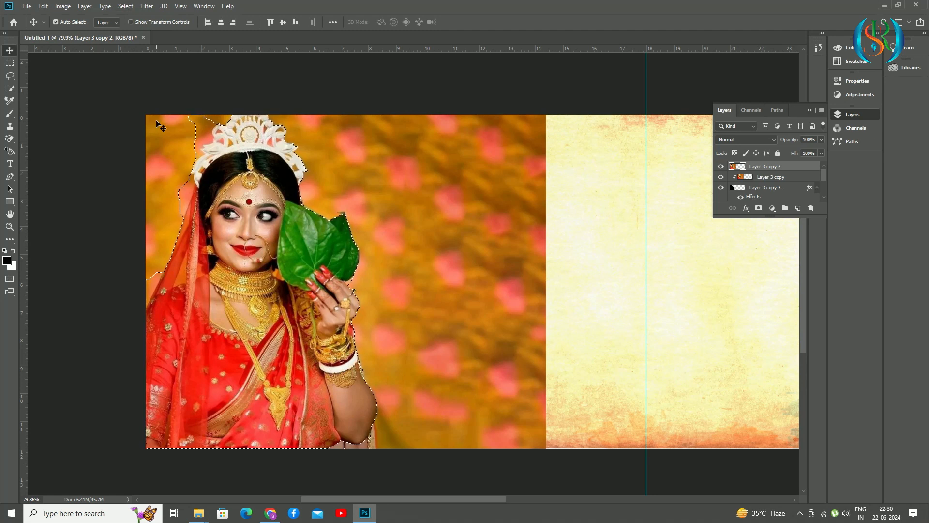
click(758, 208)
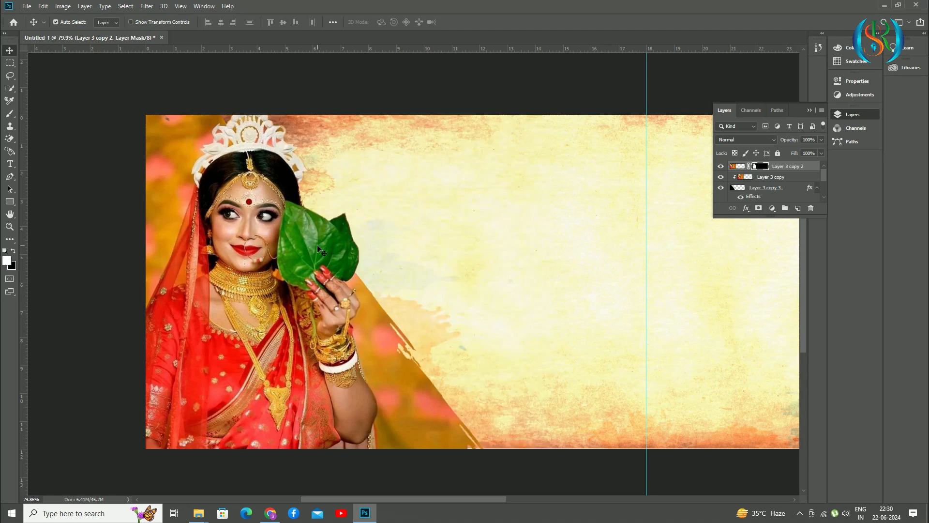
click(234, 81)
Duplicate the brush shape layer, set the lower copy's Color Overlay to red, and offset it as a red edge along the photo.
click(771, 188)
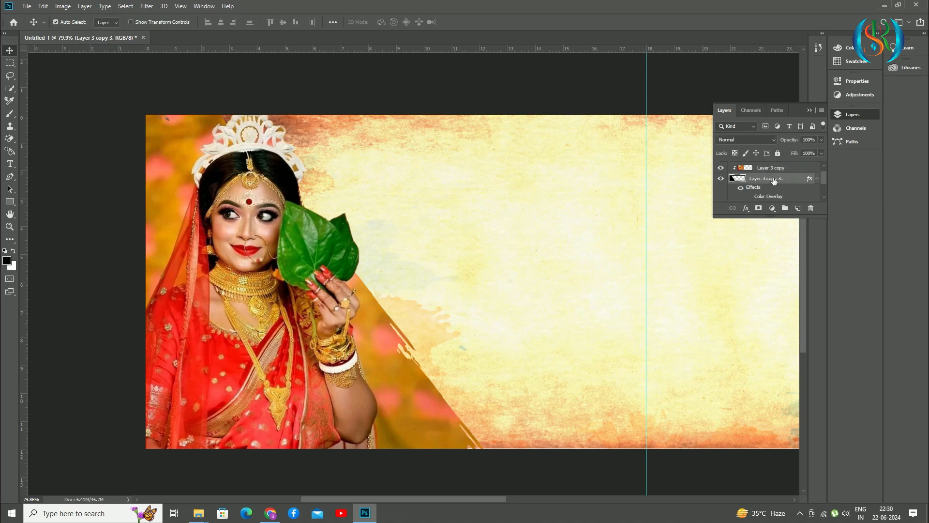
scroll(823, 194, down, 1)
scroll(814, 189, down, 1)
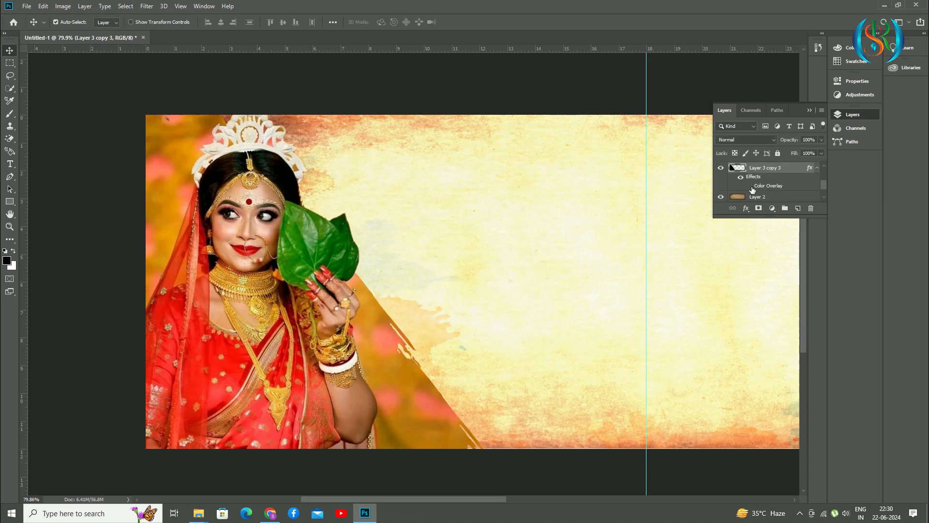
double_click(779, 186)
click(504, 118)
click(458, 131)
click(541, 113)
click(613, 100)
click(334, 104)
Duplicate the red brush shape layer to the top of the layer stack and move the copy to the spread's right end.
drag(373, 499, 348, 493)
scroll(322, 206, up, 4)
scroll(323, 209, down, 4)
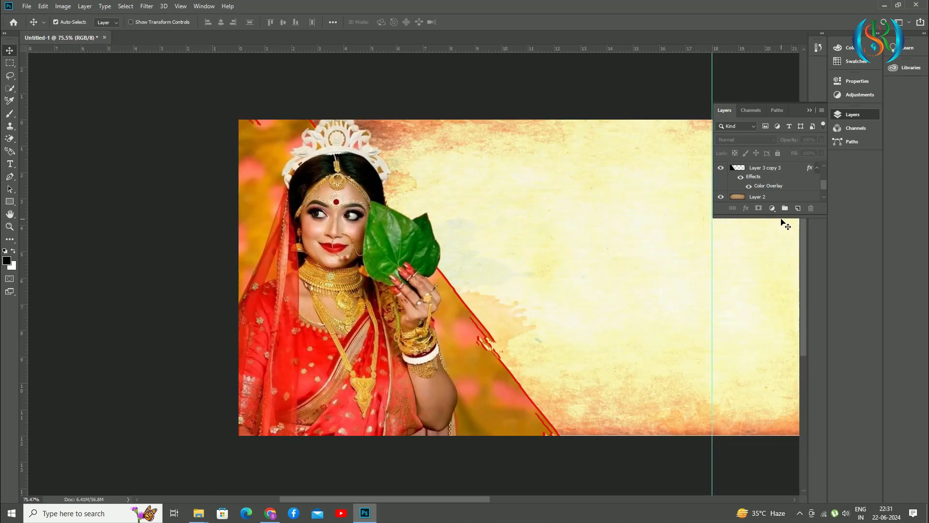
scroll(569, 181, down, 2)
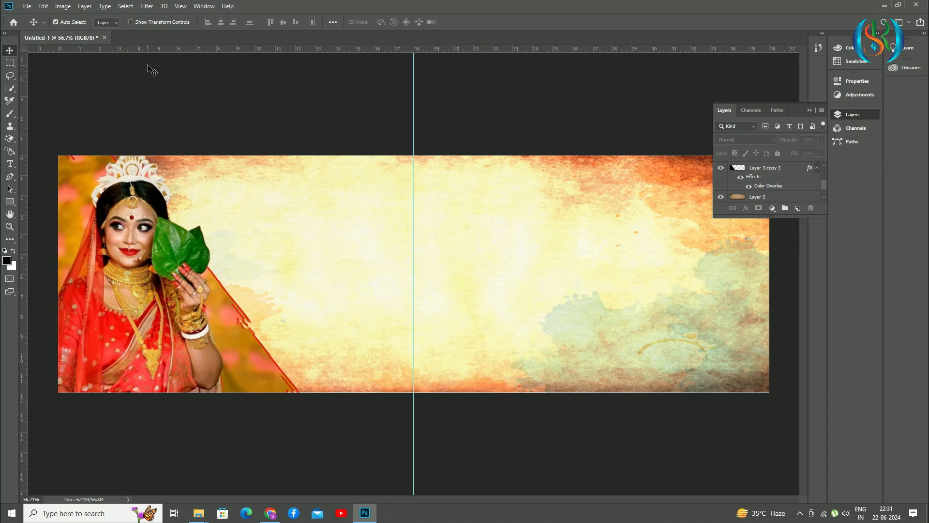
scroll(824, 188, up, 1)
click(762, 179)
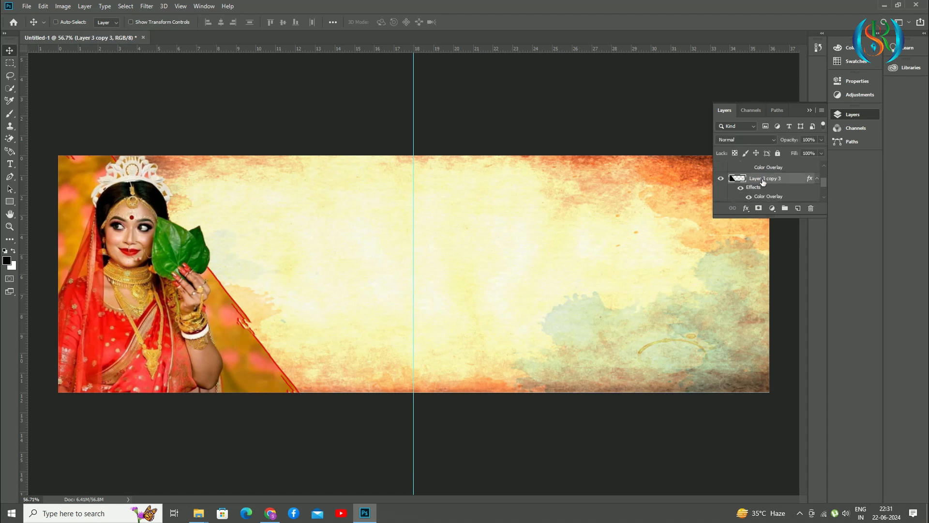
drag(823, 183, 823, 180)
drag(776, 182, 779, 164)
drag(106, 292, 680, 229)
Open the second bride photo, 68c59e4589c1d42ee9b17d17fc5ec0cd.jpg, and copy it onto the right end of the Untitled-1 spread.
click(26, 6)
click(48, 54)
click(327, 85)
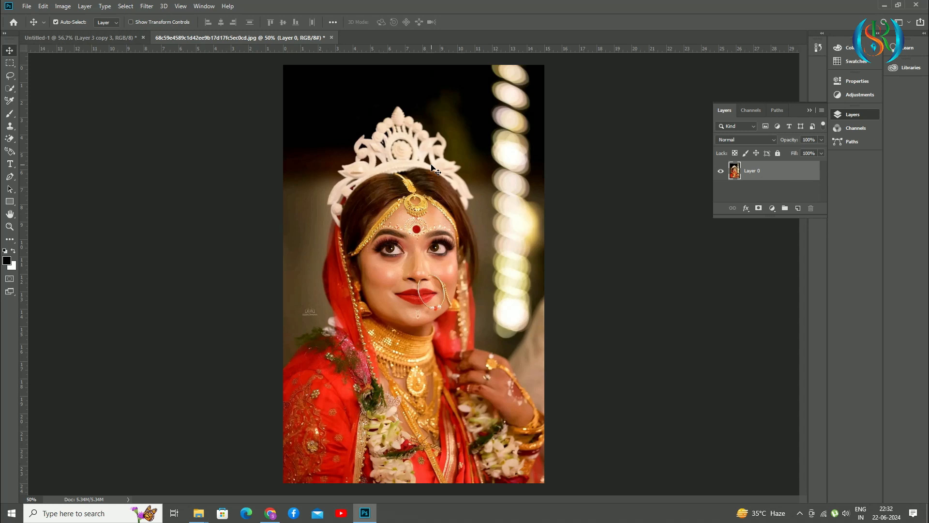
drag(735, 171, 656, 290)
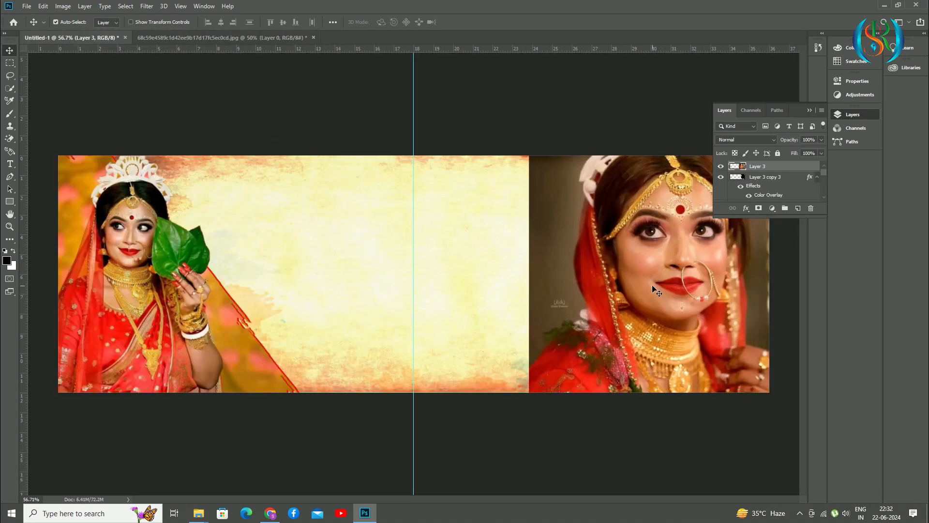
Scale down the second bride photo and fit it against the spread's right edge over the red brush shape.
key(ctrl+t)
drag(529, 255, 653, 255)
drag(690, 282, 637, 295)
key(Return)
Remove the watermark beside the bride's veil in the second photo with Content-Aware Fill, output to a new layer.
scroll(646, 292, up, 6)
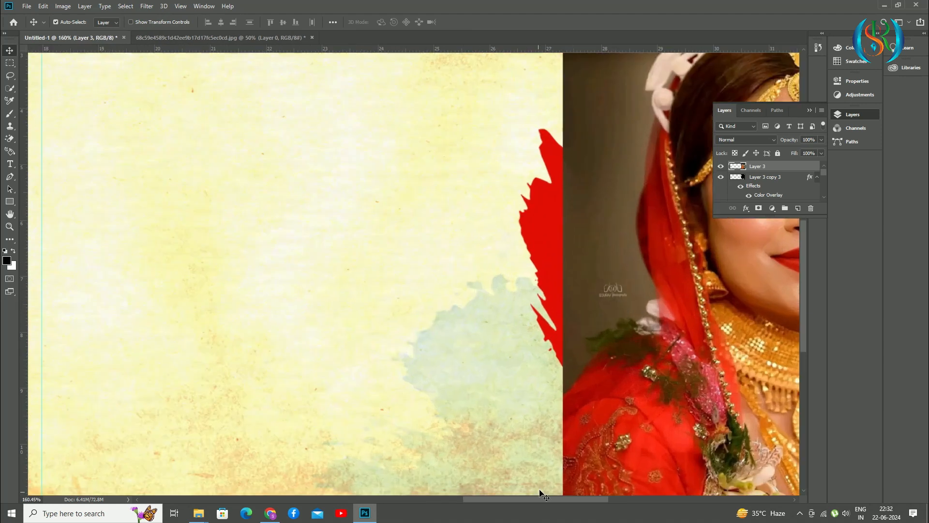
scroll(416, 332, up, 3)
scroll(416, 332, right, 5)
key(m)
drag(288, 250, 359, 290)
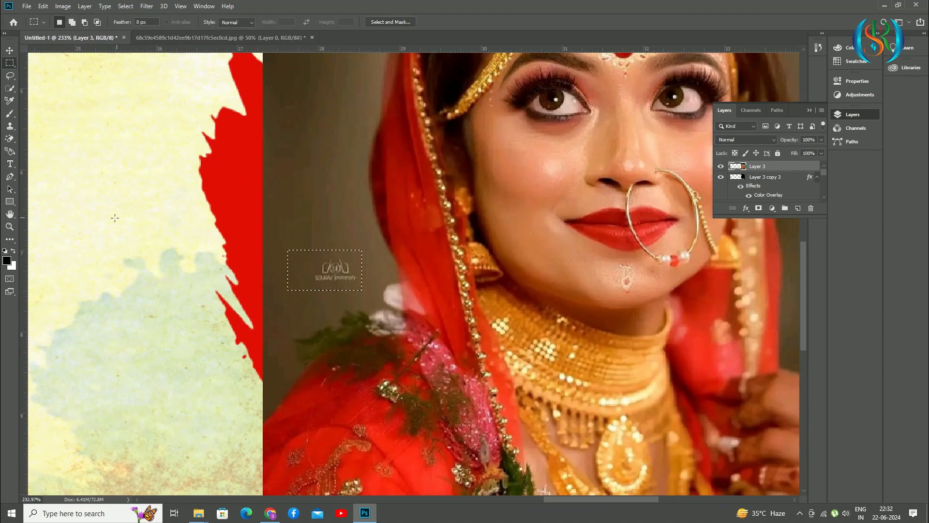
click(43, 5)
click(92, 175)
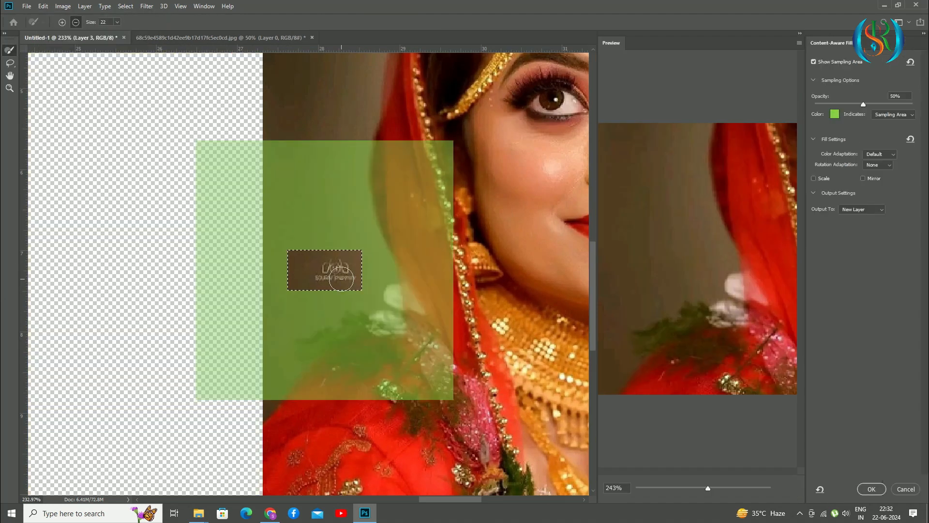
key(Return)
scroll(338, 250, down, 3)
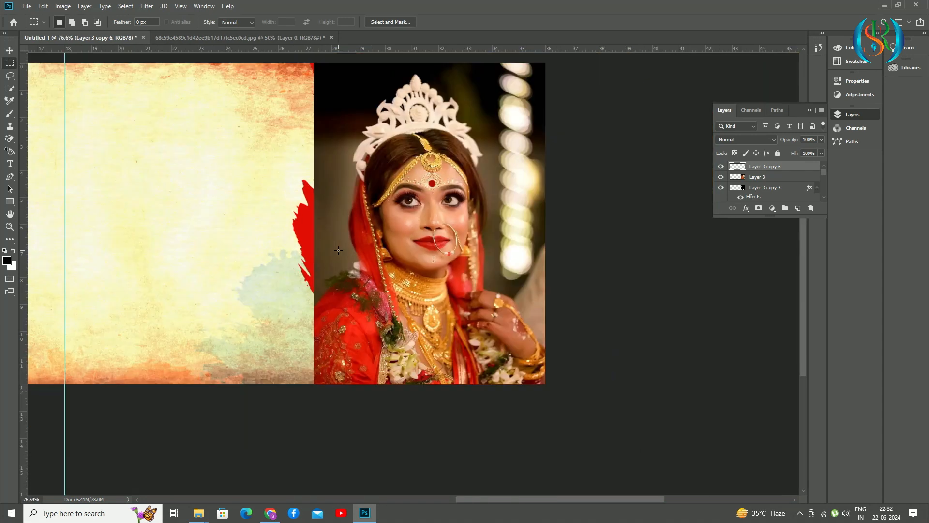
scroll(64, 150, up, 2)
mouse_move(289, 93)
mouse_down()
mouse_move(317, 184)
mouse_move(320, 415)
mouse_up()
click(43, 6)
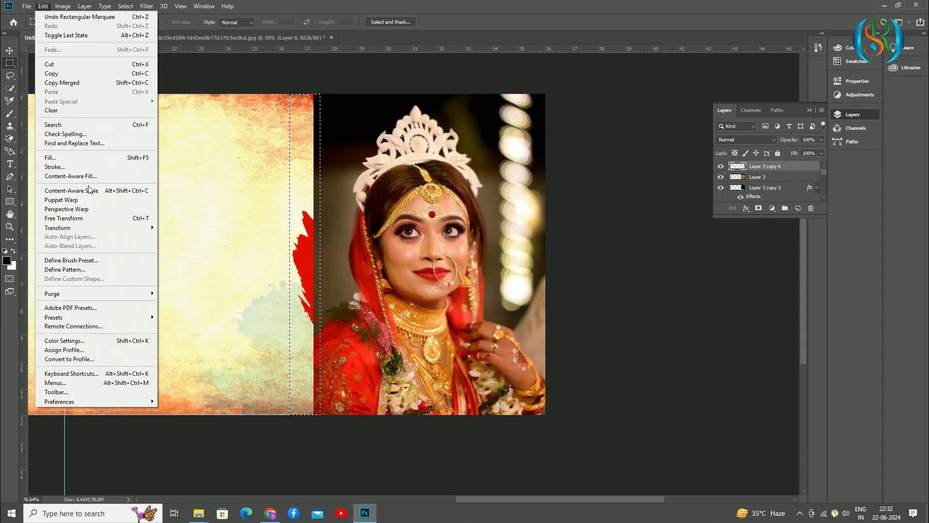
click(73, 176)
click(906, 490)
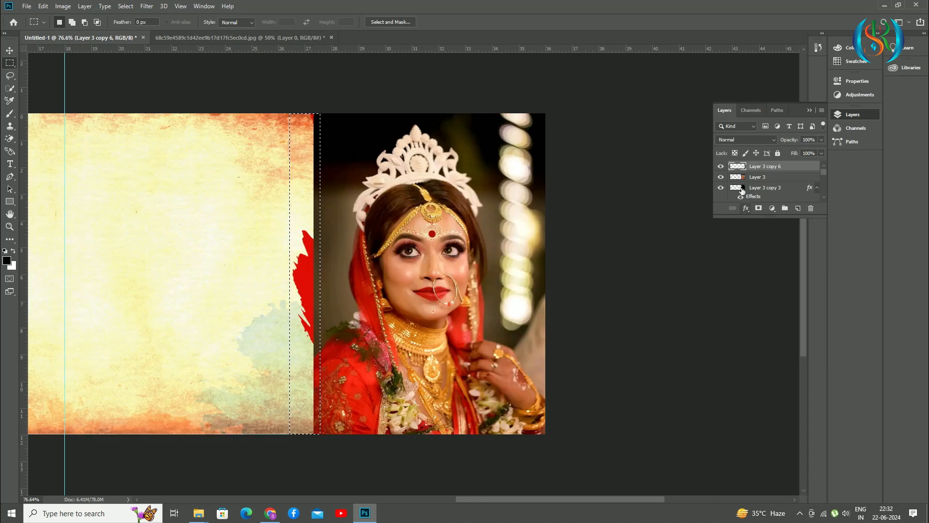
Extend the second bride photo leftward over the selected strip using Content-Aware Fill, output to a new layer.
click(758, 182)
click(43, 6)
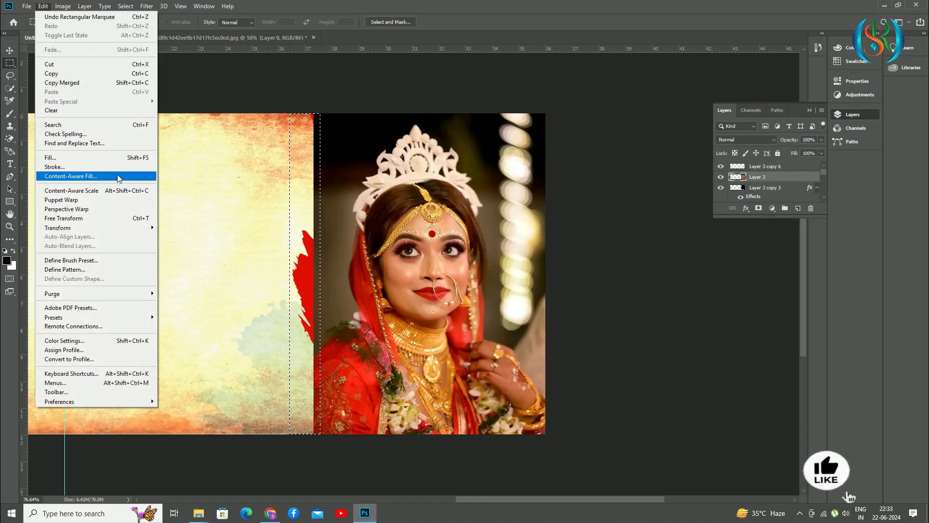
click(73, 176)
click(871, 489)
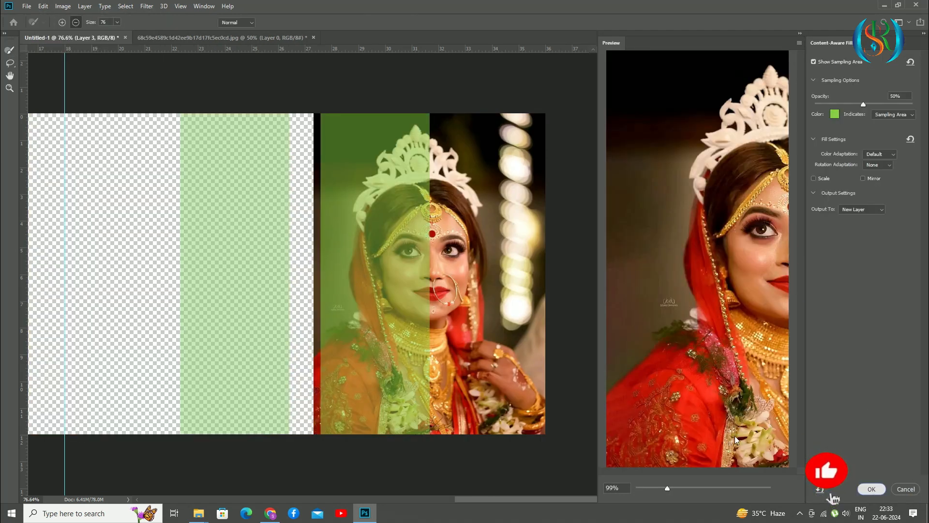
click(444, 331)
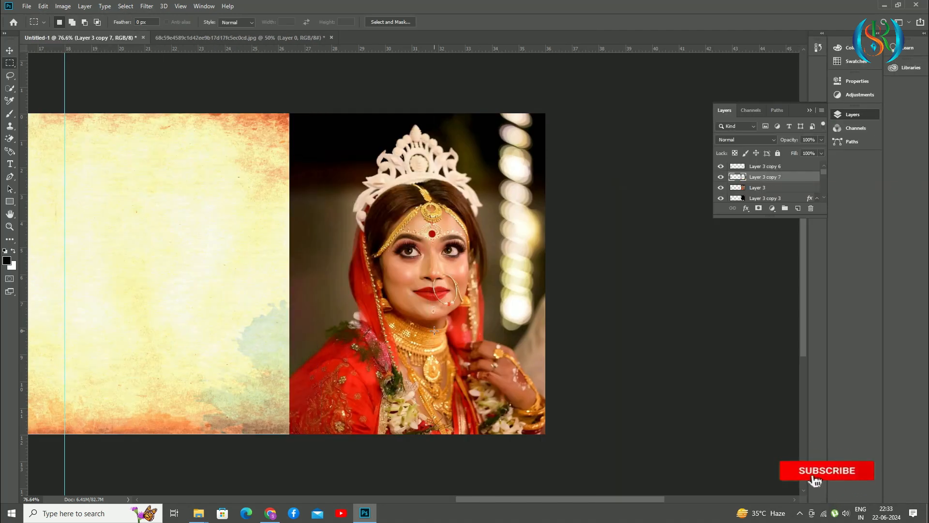
Merge the second bride photo's layers into one and clip the result to the red brush shape beneath it.
click(779, 166)
shift+click(787, 189)
key(ctrl+e)
right_click(773, 167)
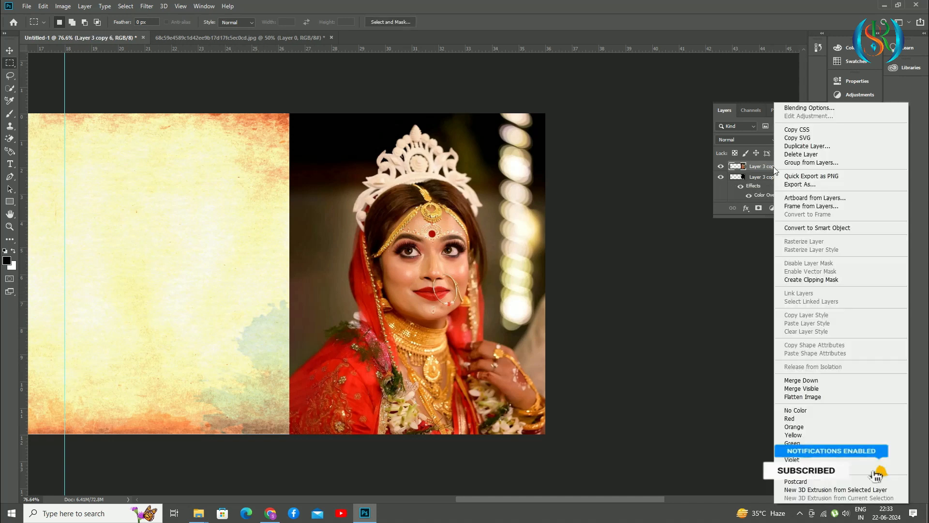
click(805, 279)
click(748, 195)
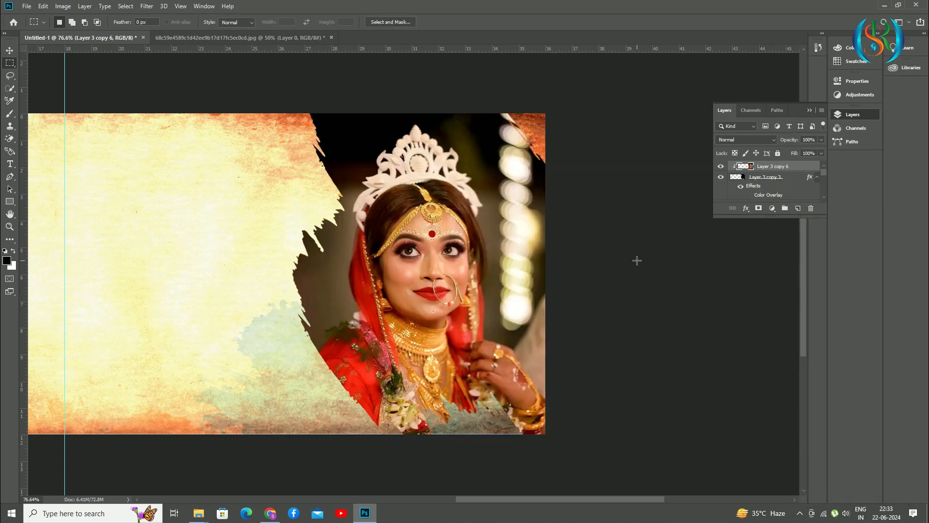
Duplicate the right page's brush shape layer and shift the lower copy slightly left so a red edge borders the photo.
click(9, 51)
click(595, 266)
key(ctrl+0)
click(767, 177)
click(824, 197)
key(ctrl+j)
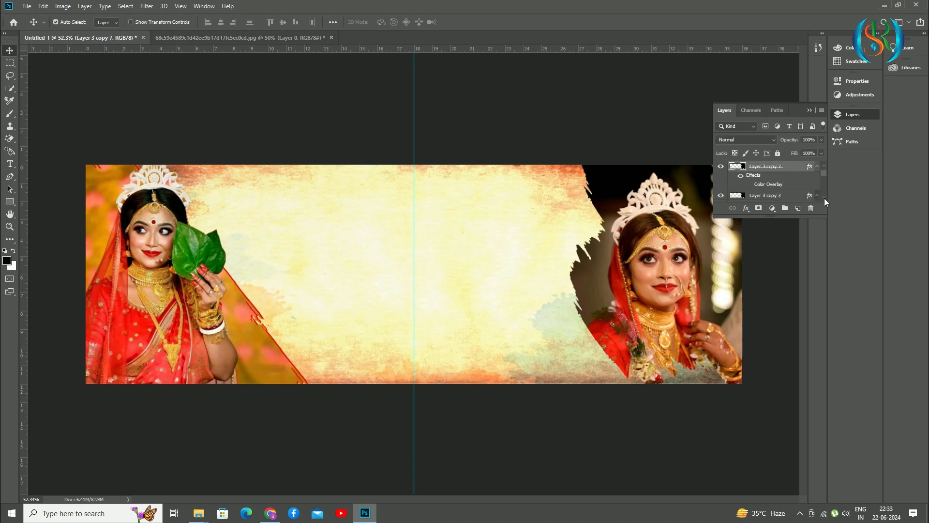
click(824, 197)
click(751, 185)
click(749, 197)
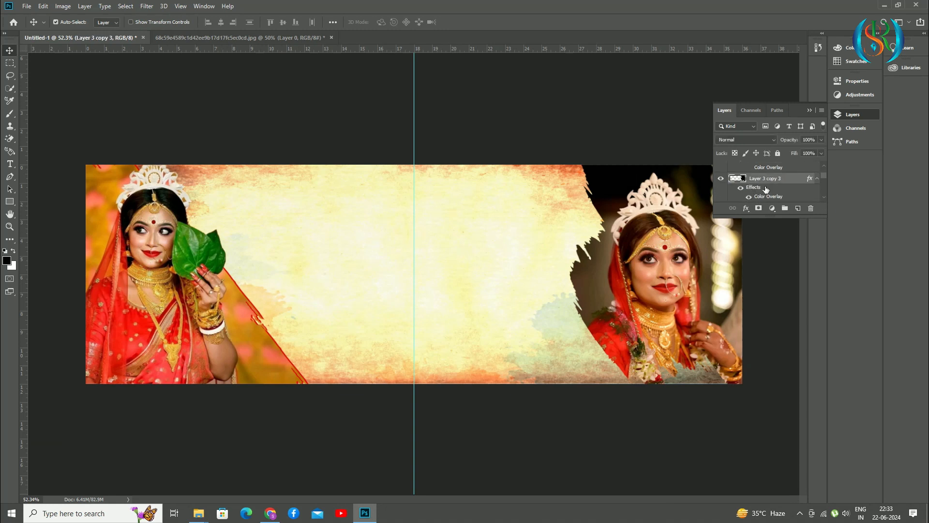
click(561, 108)
click(810, 111)
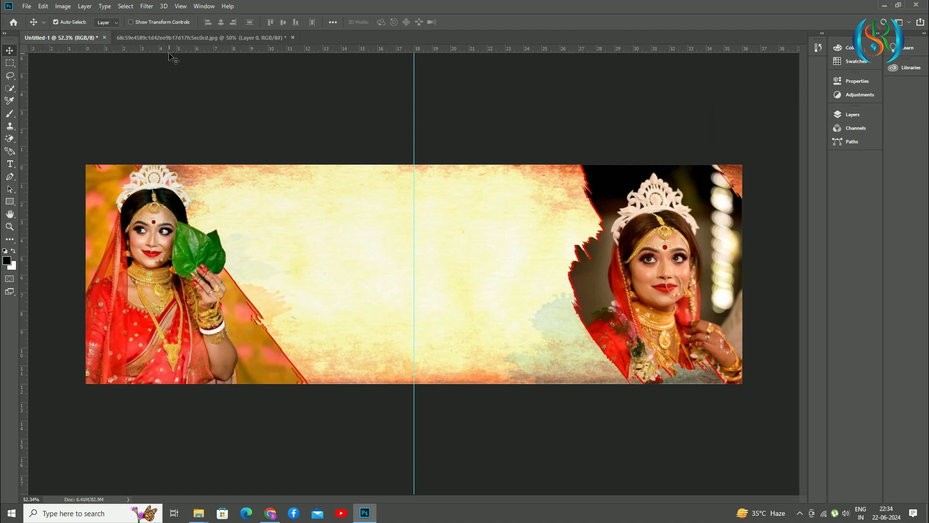
Save the spread as Untitled-1 in PSD format with Maximize Compatibility, and close the second bride photo without saving it.
click(27, 6)
click(51, 110)
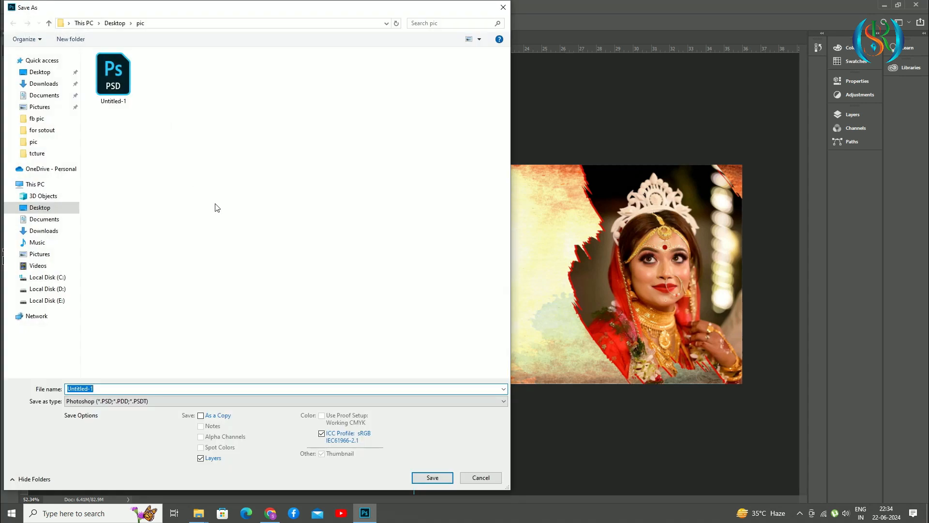
click(134, 91)
click(433, 478)
click(488, 257)
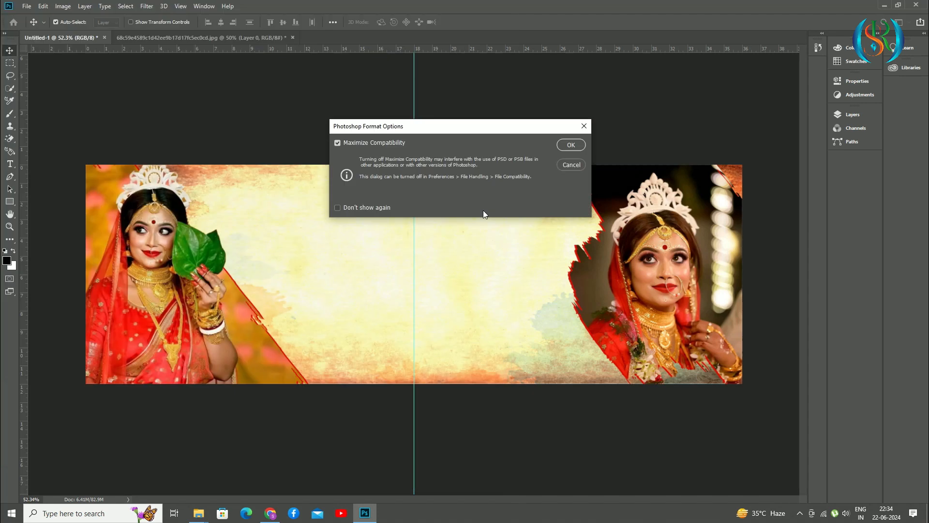
key(Return)
click(299, 37)
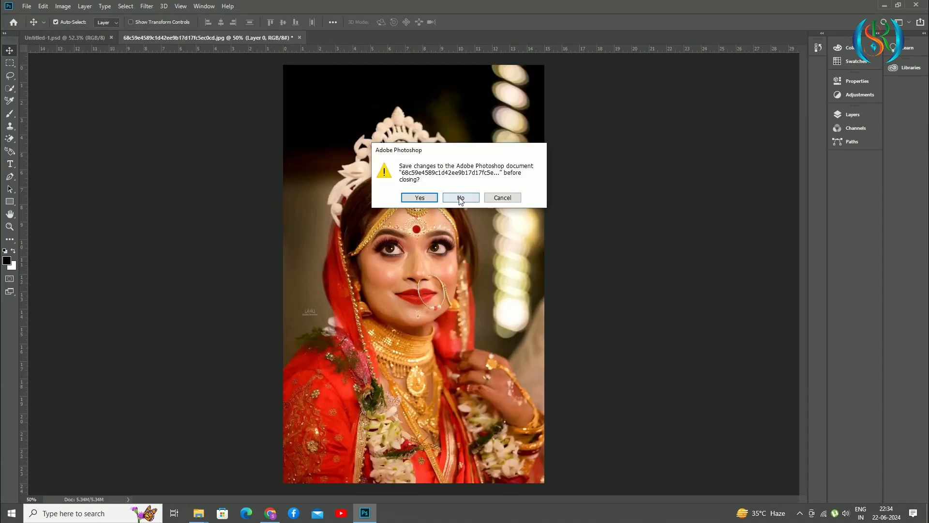
click(461, 199)
Draw a black rounded rectangle about 355 x 470 px on the left page, with 90 px top-left and bottom-right corners, beside the bride.
right_click(10, 202)
click(49, 210)
drag(286, 201, 376, 319)
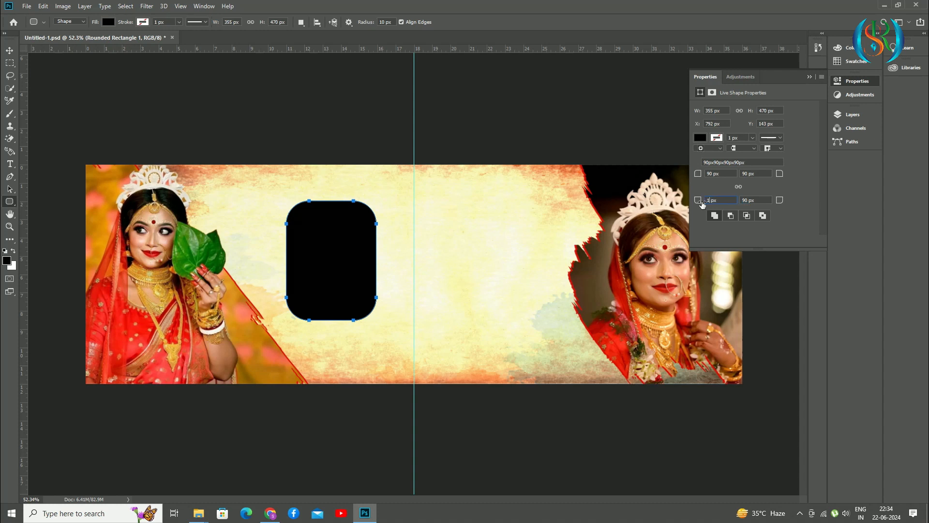
click(9, 51)
drag(337, 256, 319, 241)
Open the bride photo a89dd1034b0d947c607a50a853d48659.jpg and unlock its background layer.
click(27, 6)
click(39, 26)
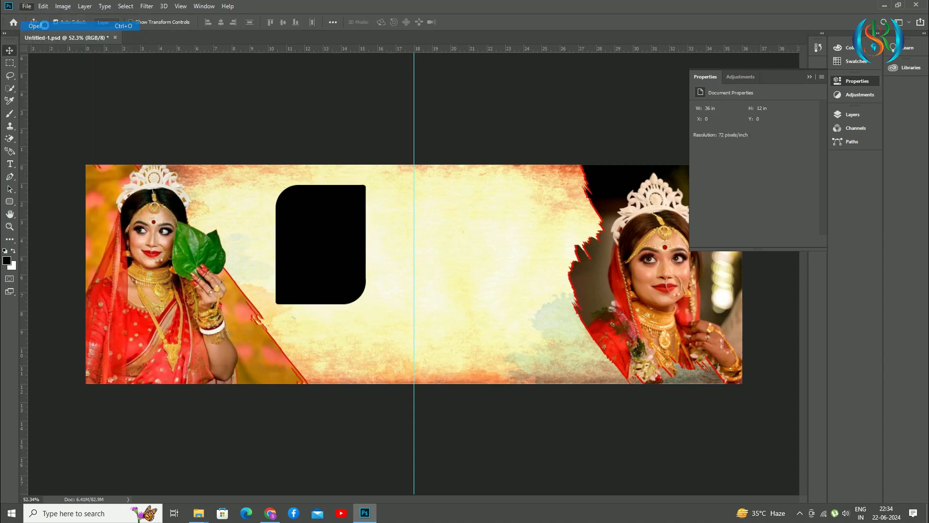
drag(270, 3, 476, 48)
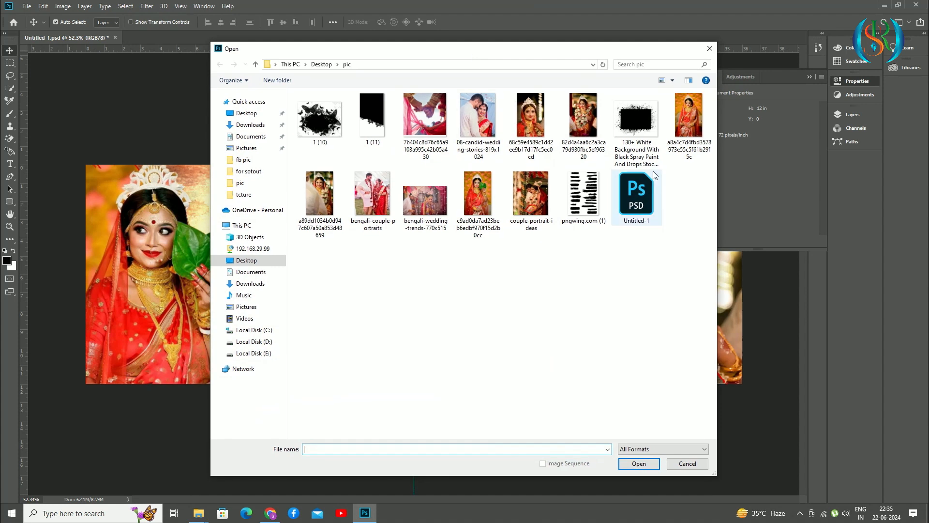
double_click(320, 203)
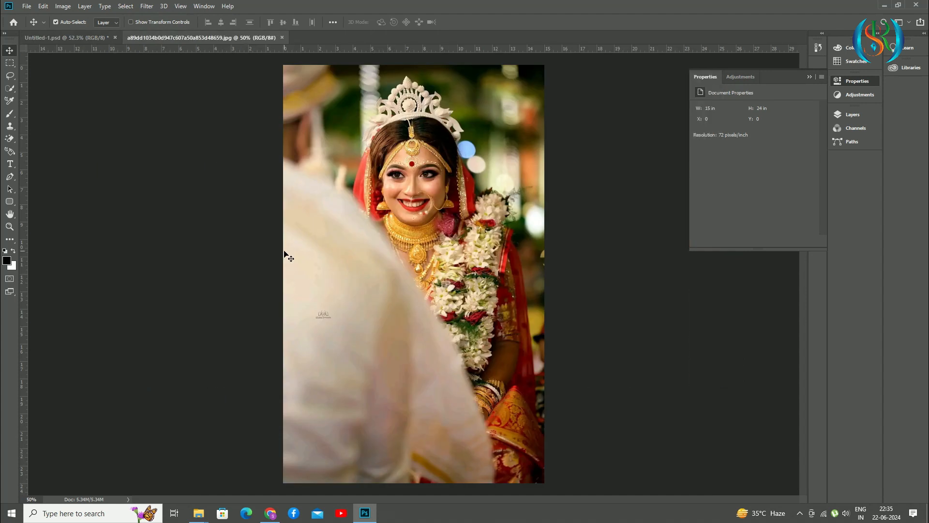
click(851, 117)
click(811, 171)
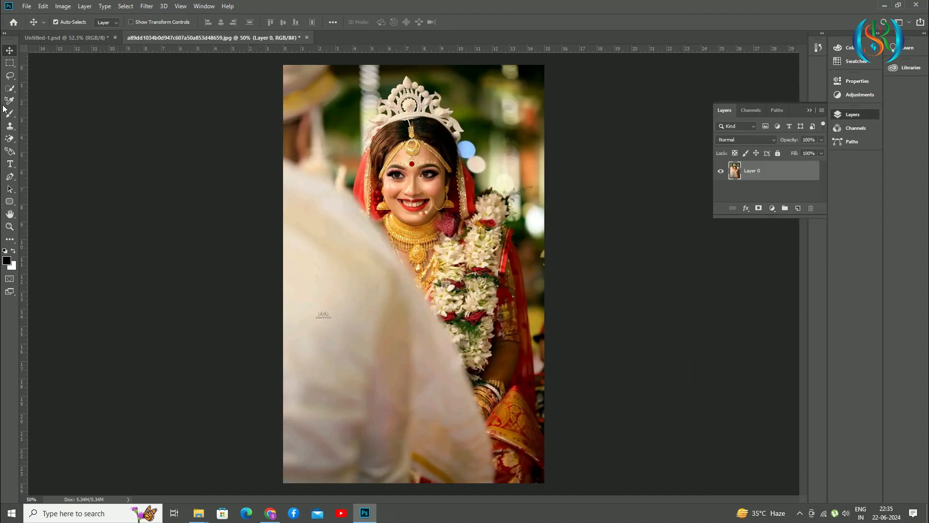
Remove the watermark from the groom's white garment with Content-Aware Fill output to a new layer, and merge the layers.
click(9, 63)
drag(311, 305, 335, 328)
click(43, 7)
click(62, 177)
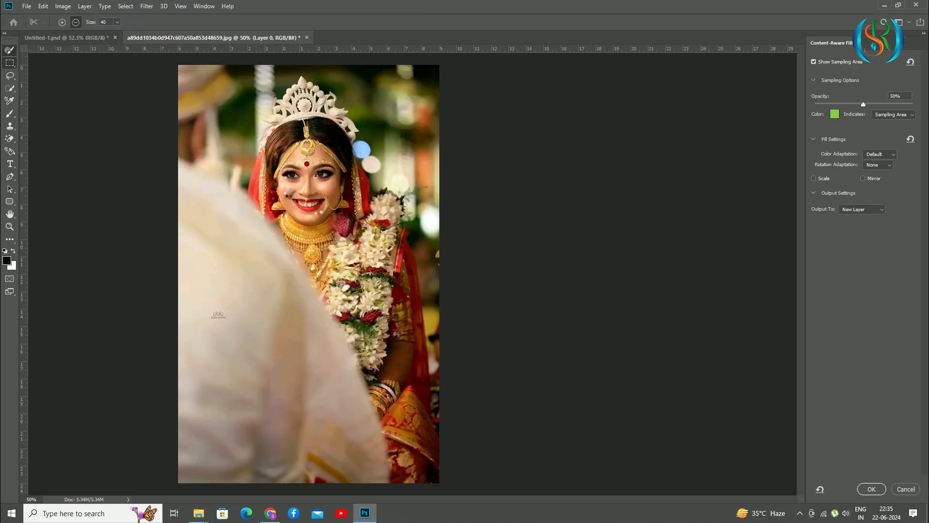
click(871, 488)
ctrl+click(765, 195)
key(ctrl+e)
Copy the cleaned photo into the spread, scale it to 35.19% and place it over the black rounded rectangle.
drag(761, 170, 385, 277)
key(ctrl+t)
drag(451, 247, 276, 235)
drag(213, 242, 307, 272)
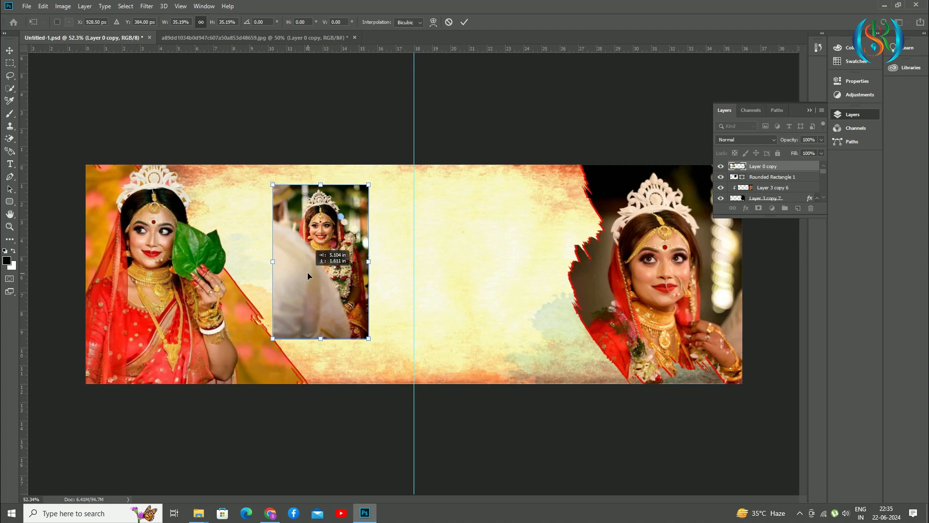
key(Return)
Clip the scaled photo to the rounded rectangle on the left page.
right_click(776, 168)
click(813, 280)
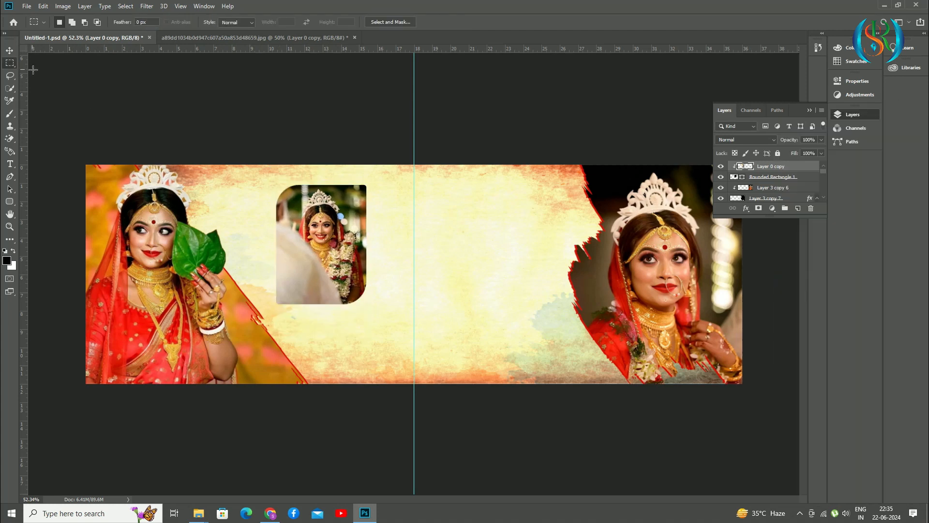
key(v)
click(302, 180)
Draw a second rounded rectangle about 350 x 465 px, offset over the clipped photo, with no fill.
scroll(334, 260, up, 5)
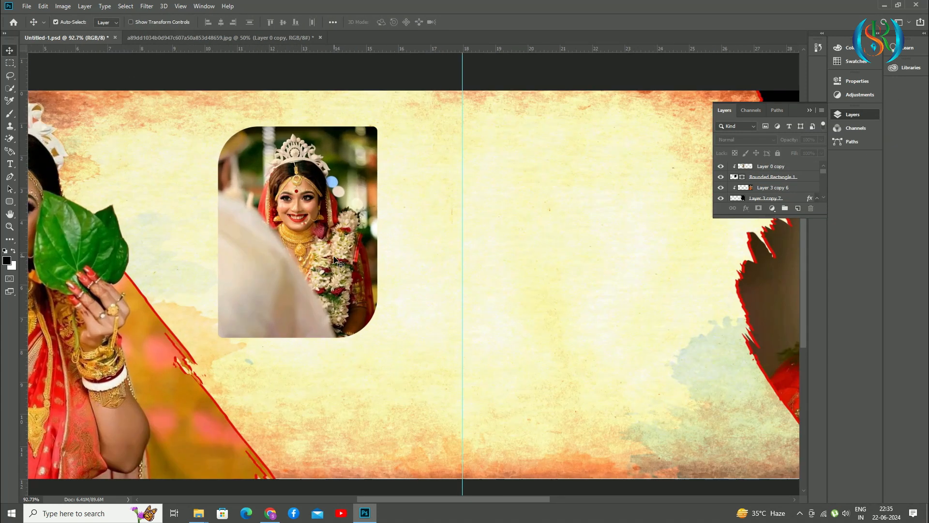
click(12, 202)
drag(241, 145, 396, 355)
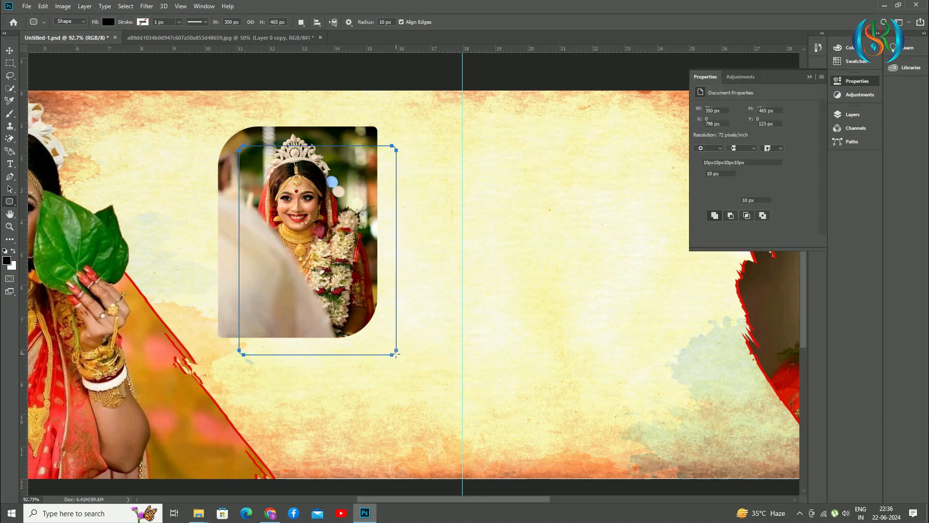
click(700, 138)
click(702, 157)
Give the new rectangle a 1.87 px red stroke and 90 px radii on its top-left and bottom-right corners.
click(753, 137)
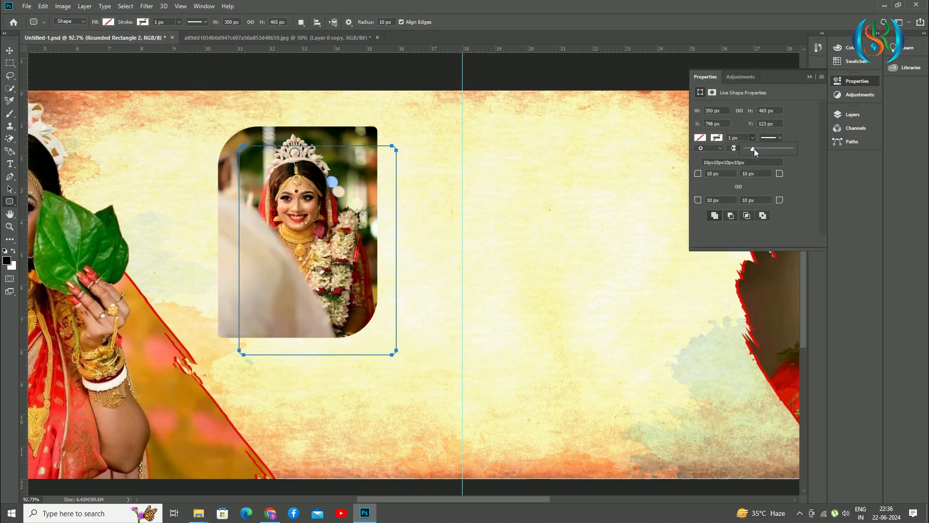
drag(769, 150, 754, 149)
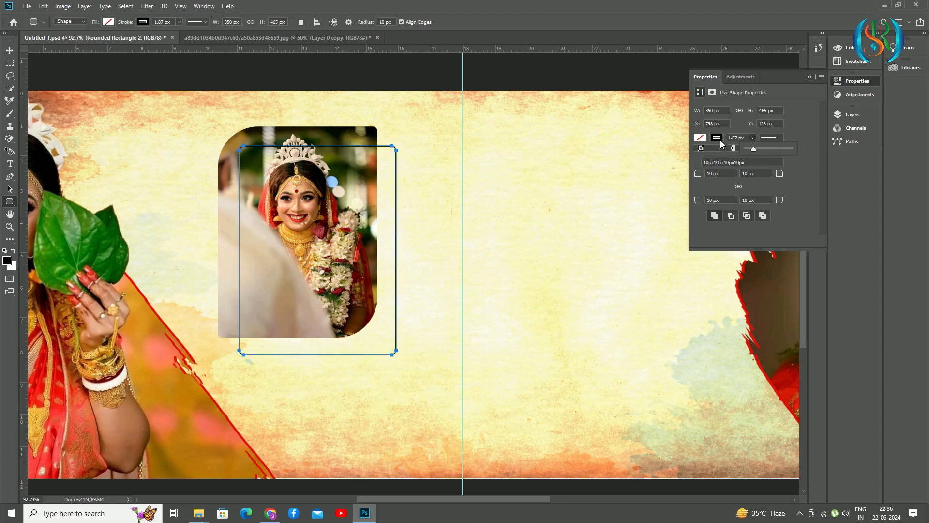
click(718, 138)
click(703, 200)
click(741, 133)
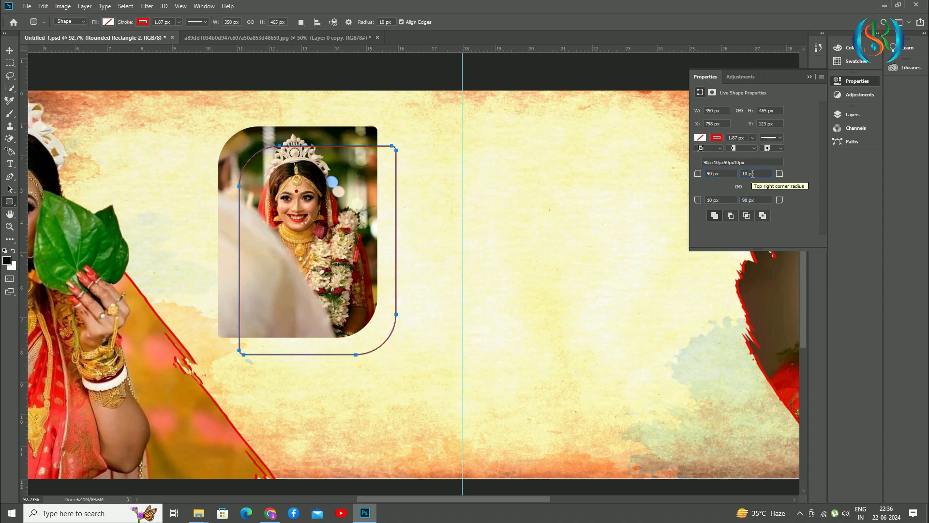
click(809, 78)
click(514, 222)
click(491, 222)
click(9, 50)
click(319, 180)
drag(391, 146, 381, 144)
key(ctrl+z)
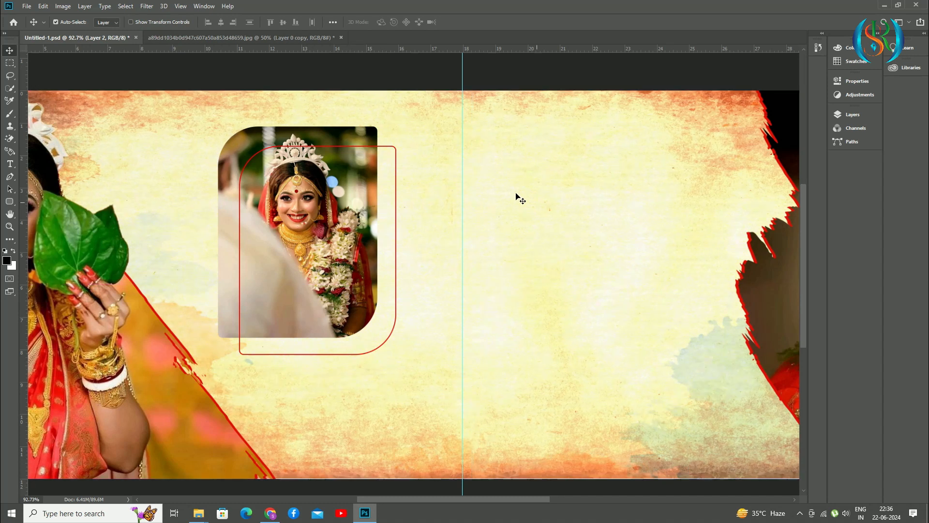
Move the red outline up and left so it frames the clipped photo with a slight offset toward the lower right.
click(849, 115)
click(769, 166)
key(ctrl+t)
key(Up)
key(Up)
key(Up)
key(Up)
key(Up)
key(Up)
key(Up)
key(Up)
key(Up)
key(Up)
key(Up)
key(Up)
key(Up)
key(Up)
key(Up)
key(Up)
key(Up)
key(Up)
key(Up)
key(Up)
key(Up)
key(Up)
key(Up)
key(Up)
key(Up)
key(Up)
key(Up)
key(Up)
key(Up)
key(Up)
key(Up)
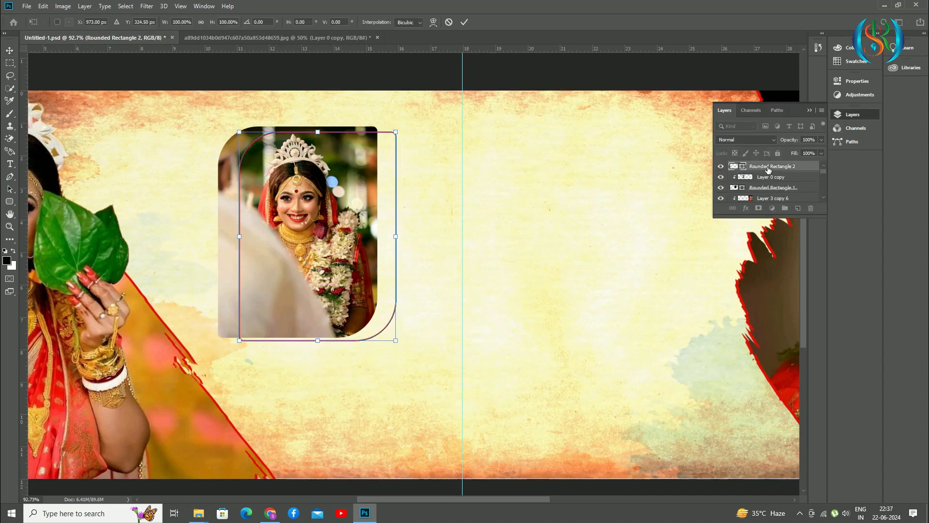
key(Down)
key(Down)
key(Down)
key(Down)
key(Left)
key(Left)
key(Left)
key(Left)
key(Left)
key(Left)
key(Left)
key(Left)
key(Left)
key(Left)
key(Left)
key(Left)
key(Left)
key(Left)
key(Left)
key(Left)
key(Left)
key(Left)
key(Left)
key(Left)
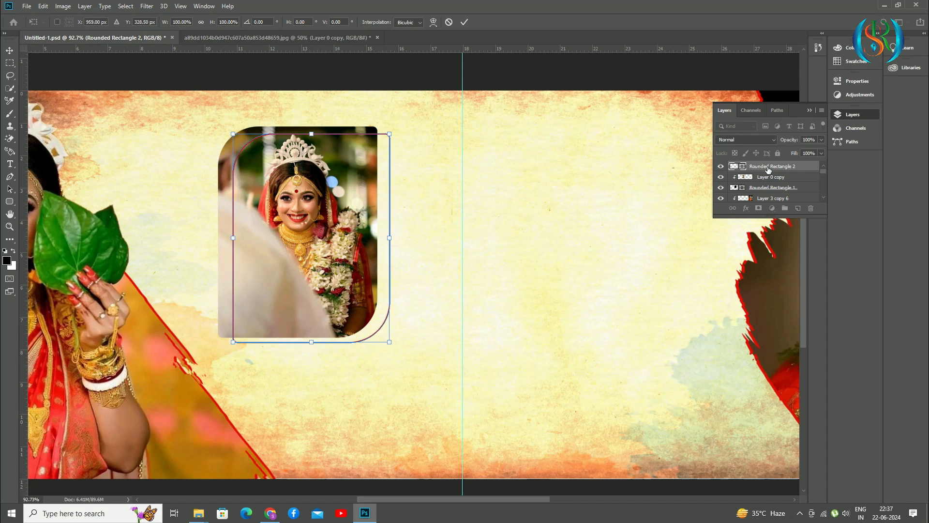
key(Left)
key(Left)
key(Left)
click(464, 22)
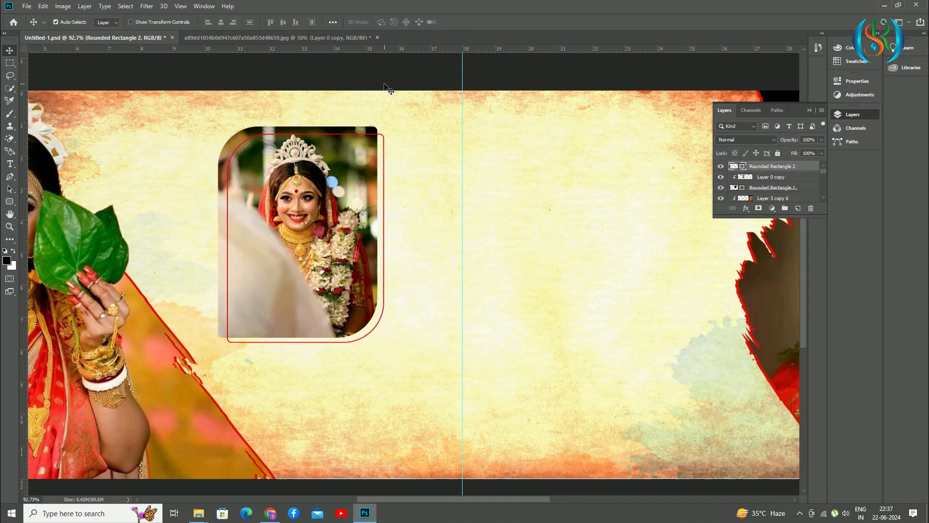
scroll(341, 223, down, 2)
scroll(342, 223, down, 2)
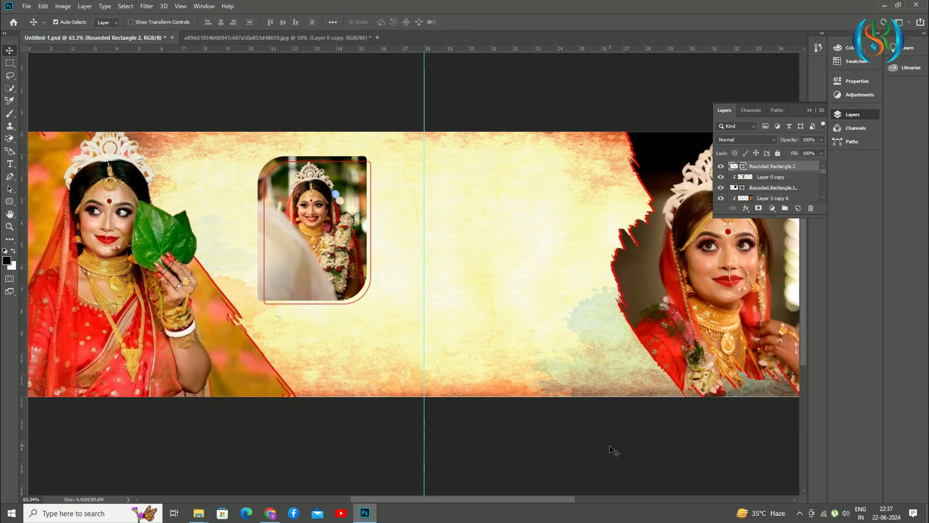
scroll(429, 397, down, 3)
scroll(339, 319, up, 10)
scroll(291, 254, down, 7)
scroll(292, 254, up, 6)
scroll(486, 259, down, 6)
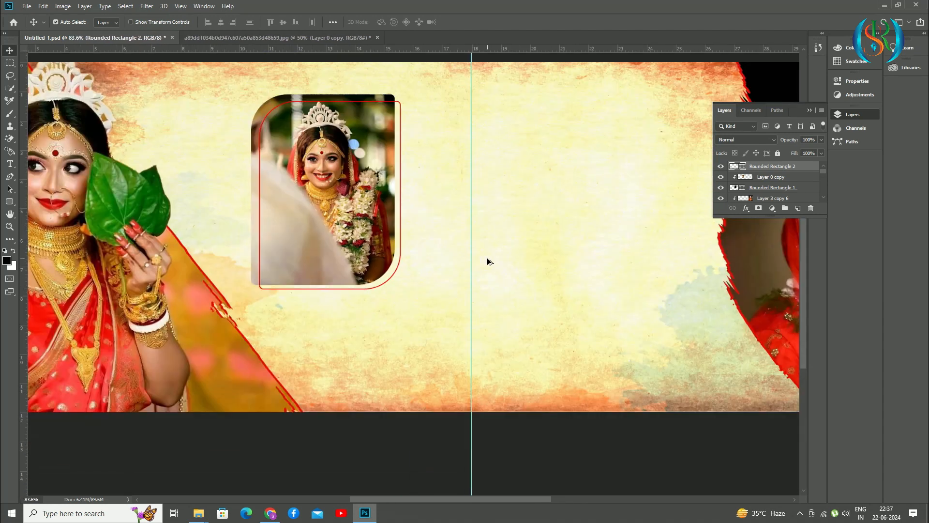
Duplicate the black rounded rectangle layer and move the lower one onto the right page, left of the second bride.
click(774, 188)
key(ctrl+j)
click(771, 197)
key(ctrl+t)
drag(360, 214, 574, 298)
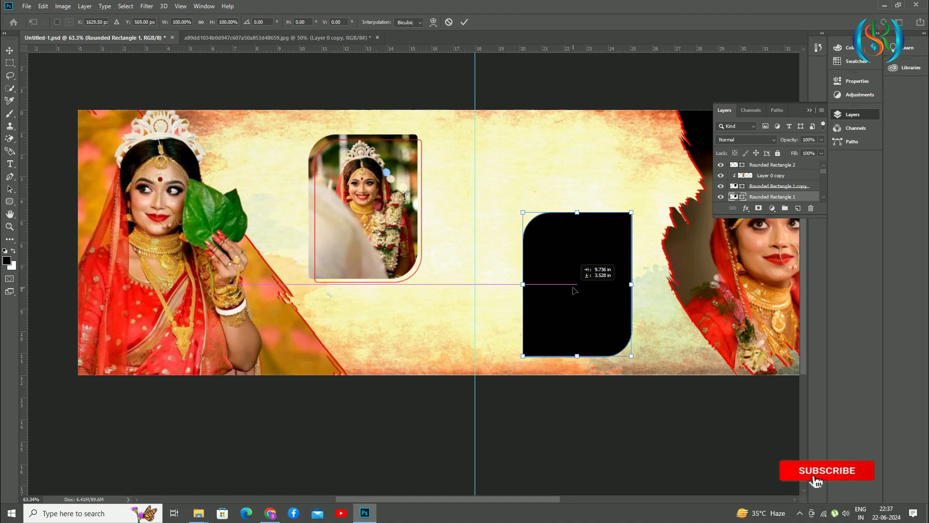
key(Return)
Close the inset bride photo's document without saving and open 82d4a4aa6c2a3ca79d930fbc5ef96320.jpg.
click(358, 37)
click(377, 37)
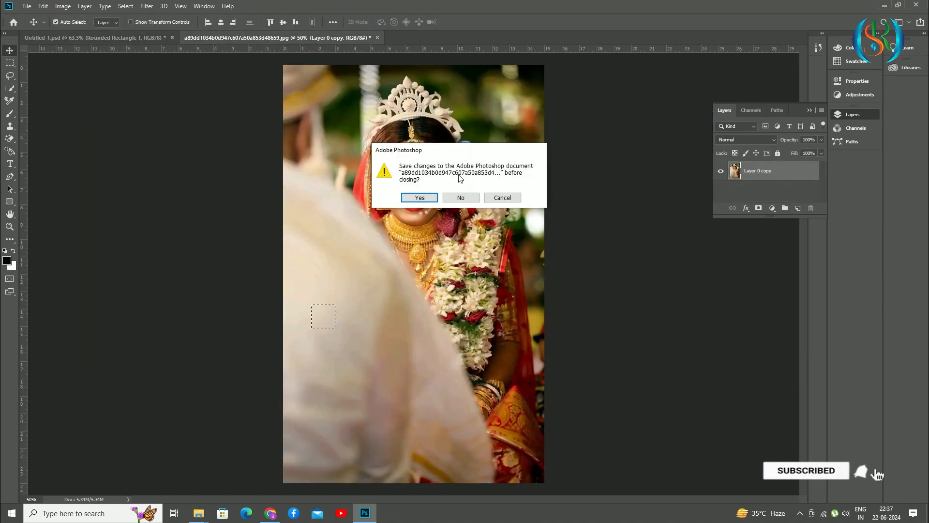
click(460, 195)
click(26, 6)
click(57, 26)
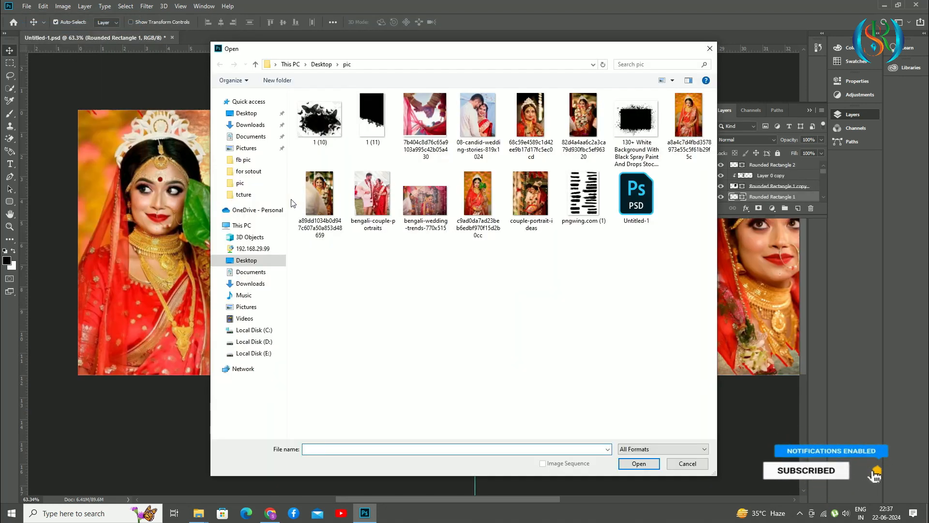
click(587, 118)
click(639, 463)
scroll(306, 330, up, 3)
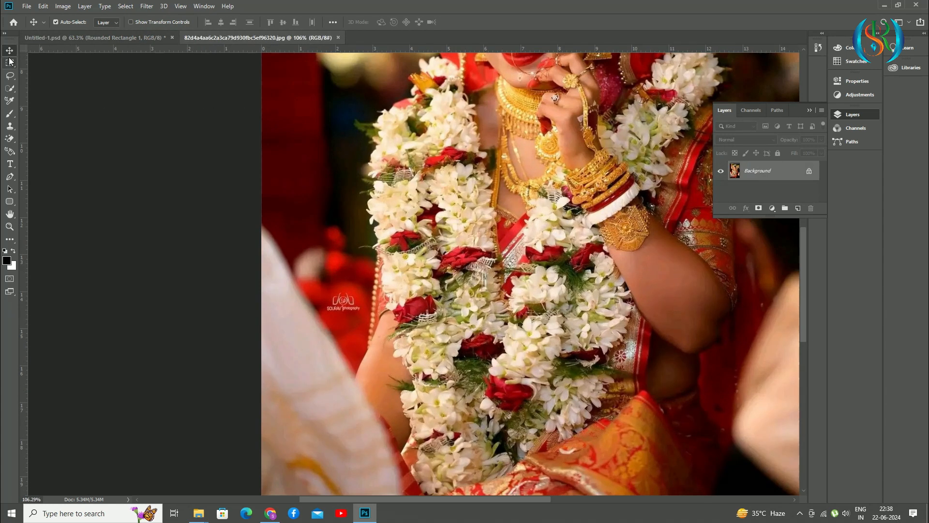
Remove the watermark beside the garlanded bride by unlocking the photo layer and filling a marquee around the mark with Content-Aware Fill.
key(m)
drag(315, 286, 366, 320)
click(809, 172)
click(43, 5)
click(63, 176)
key(Return)
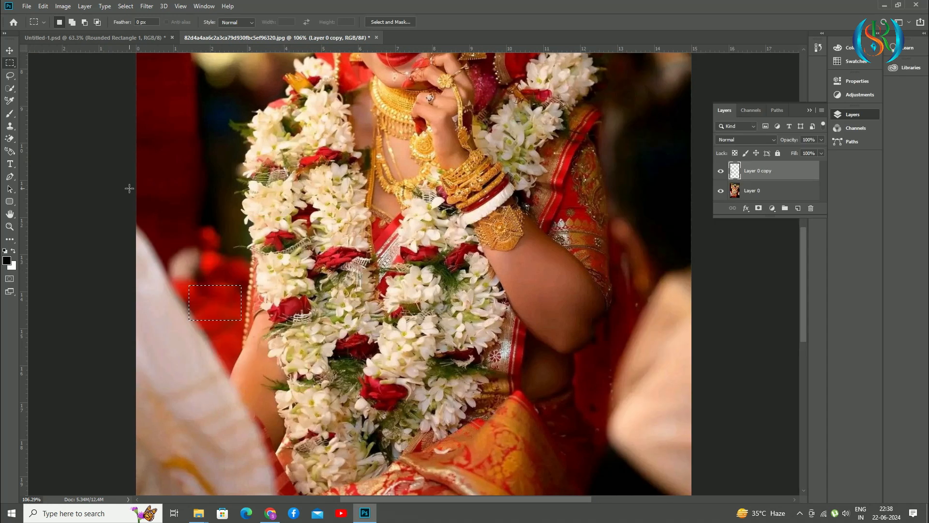
key(ctrl+0)
Merge the fill into the photo and bring it into the album spread, scaled to cover the black rounded rectangle on the right page.
ctrl+click(759, 192)
key(ctrl+e)
drag(758, 174, 572, 273)
key(ctrl+t)
drag(407, 275, 612, 295)
drag(674, 293, 577, 314)
key(Return)
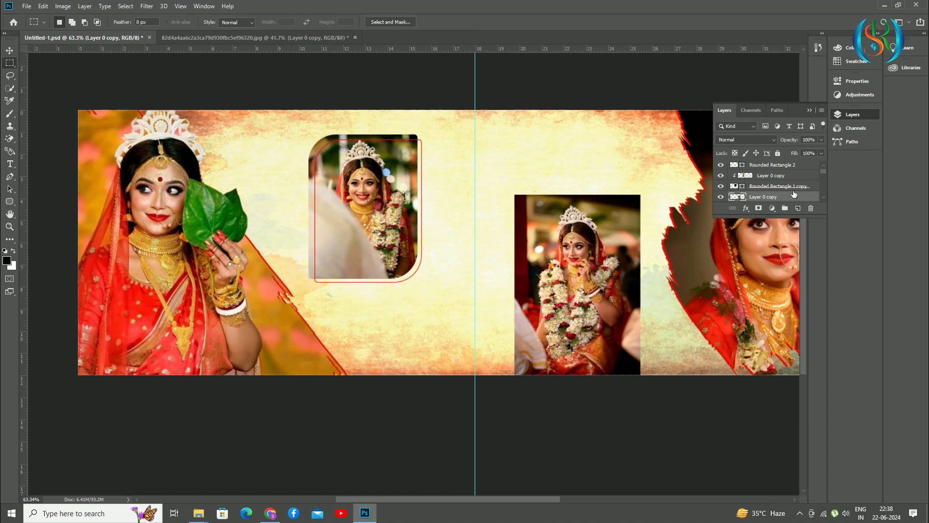
Clip the garlanded bride photo to the right page's rounded rectangle and reposition it slightly inside the shape.
scroll(784, 203, down, 1)
right_click(784, 186)
click(808, 280)
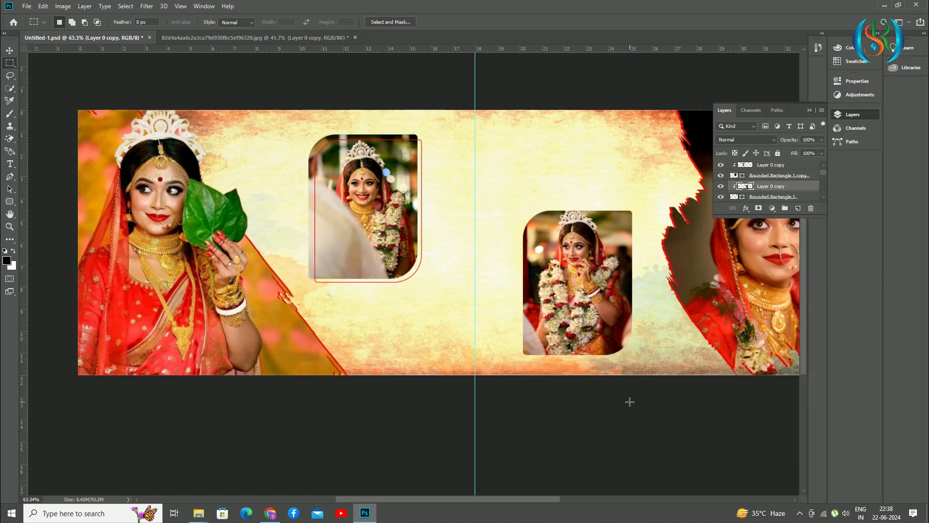
key(ctrl+t)
drag(548, 380, 565, 274)
key(Return)
key(m)
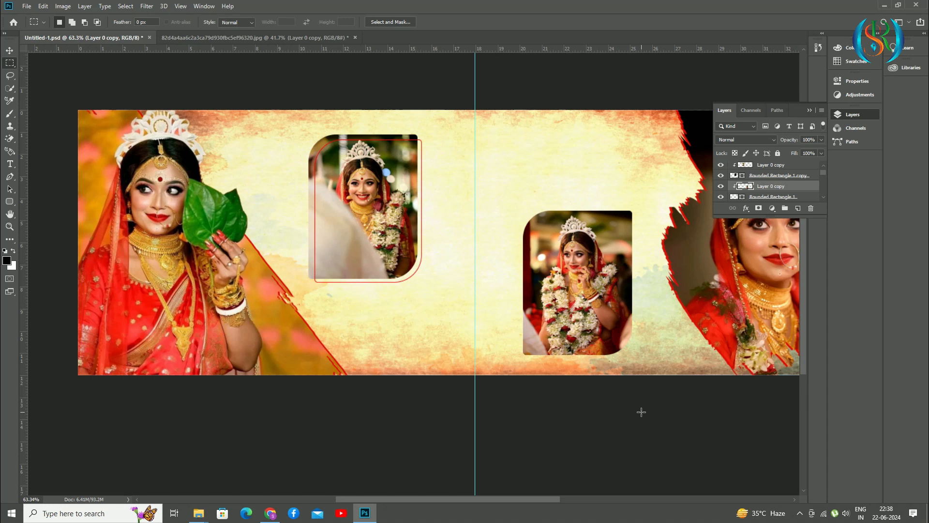
Duplicate the red outline from the left-page frame and move the copy over the framed photo on the right page.
click(8, 52)
scroll(420, 142, up, 4)
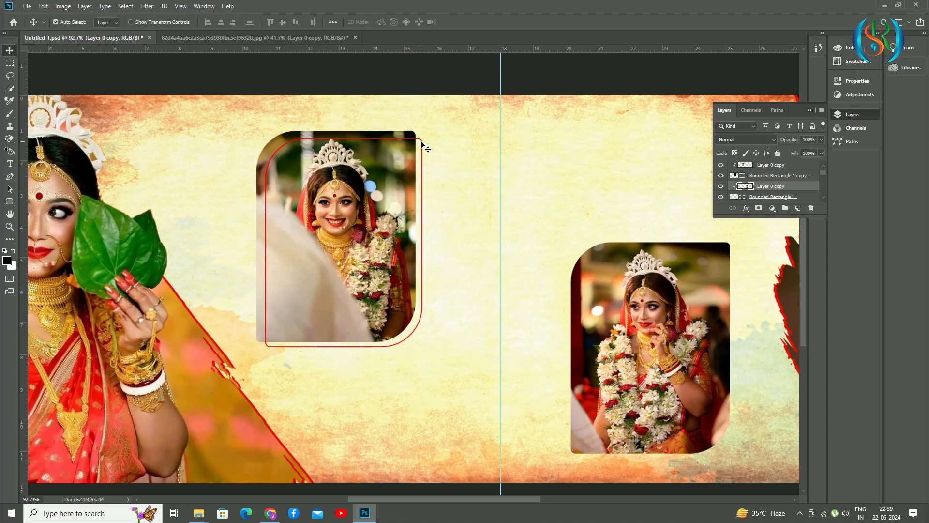
ctrl+click(422, 141)
key(ctrl+j)
key(ctrl+t)
drag(419, 147, 789, 307)
drag(465, 500, 510, 499)
scroll(417, 321, down, 3)
drag(382, 184, 413, 184)
Nudge the copied outline until it sits slightly offset toward the lower right of the right-page photo.
key(Down)
key(Down)
key(Down)
key(Down)
key(Down)
key(Down)
key(Down)
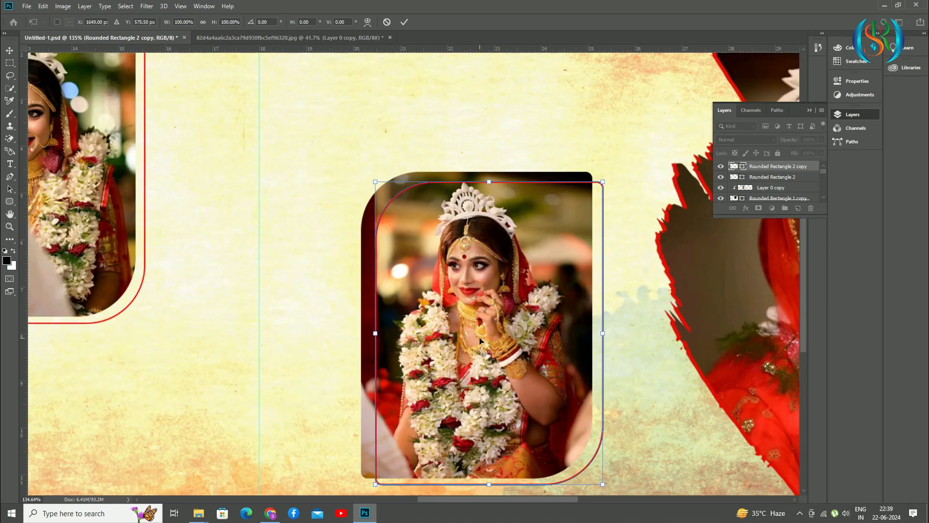
key(Left)
key(Left)
key(Left)
key(Down)
key(Return)
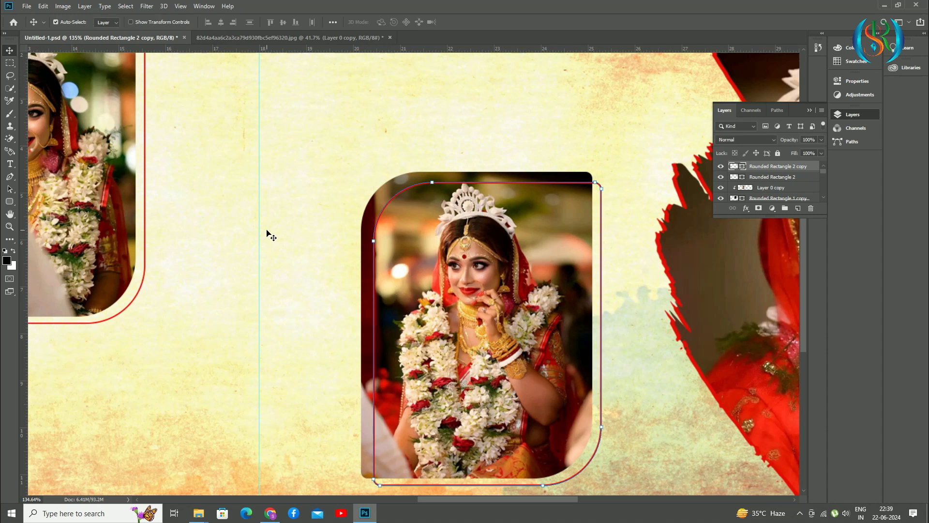
Close the garlanded bride photo's document without saving and open 7b404c8d76c65a9103a995c42b05a430.jpg.
click(294, 228)
scroll(278, 225, down, 8)
drag(524, 499, 469, 494)
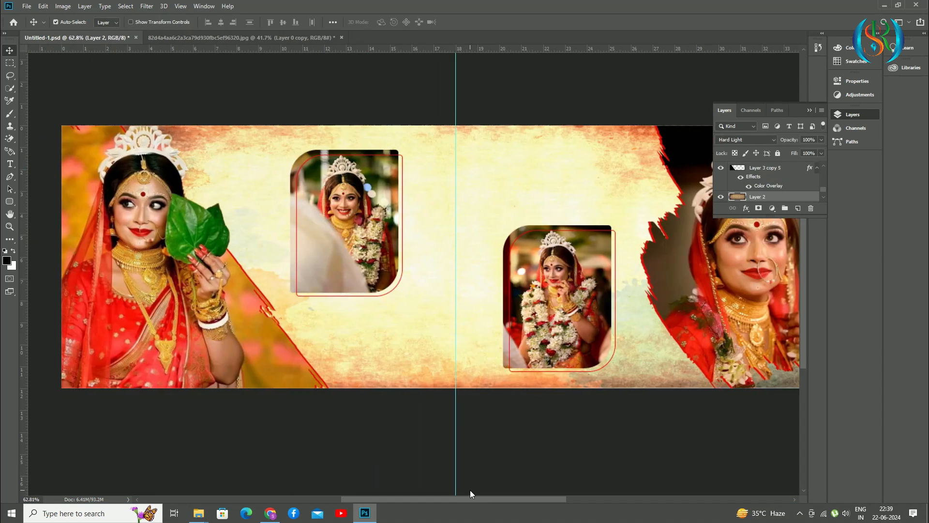
scroll(310, 252, down, 2)
click(320, 39)
click(342, 37)
click(461, 197)
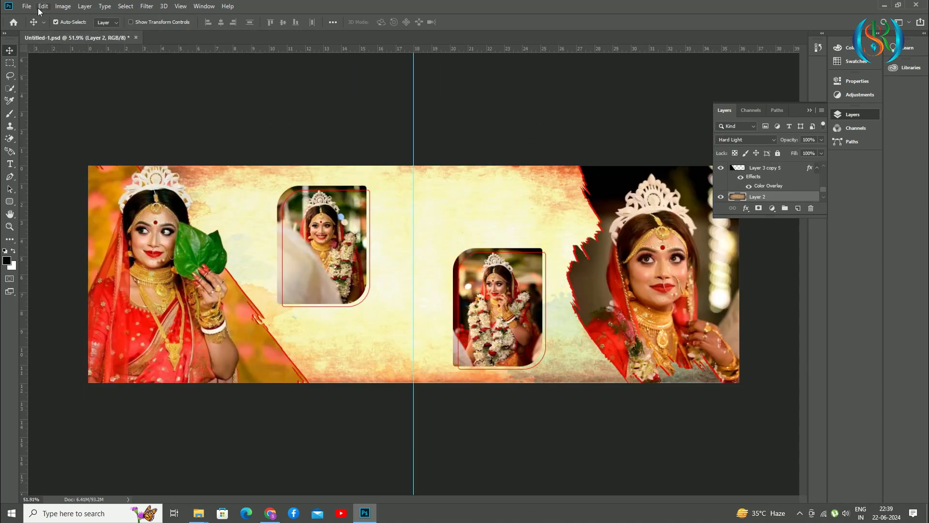
click(26, 6)
click(36, 27)
click(425, 115)
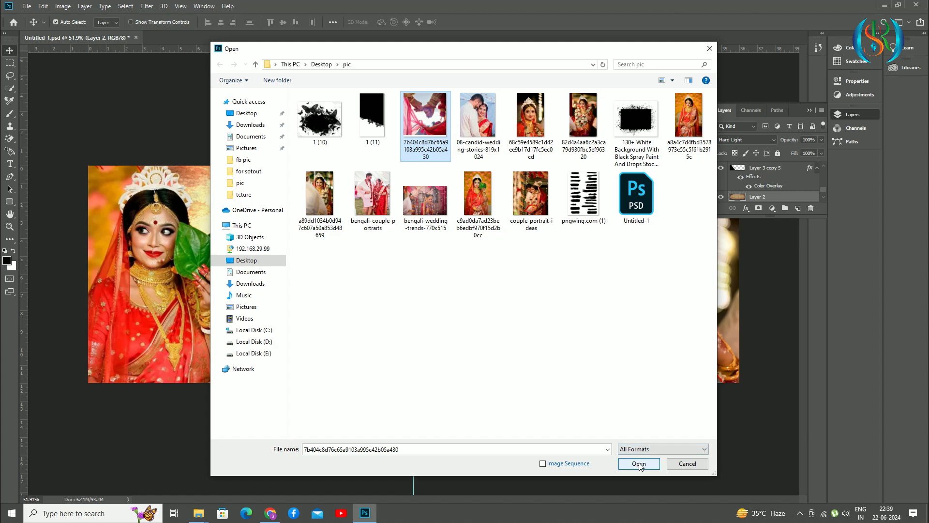
click(639, 464)
Place the joined-hands photo in the middle of the spread, just above the watercolor background, covering the spread's full height.
drag(777, 170, 423, 245)
drag(463, 373, 421, 472)
key(ctrl+t)
drag(443, 217, 441, 209)
key(Return)
Fade the joined-hands photo's left and right edges into the background with a soft 514 px eraser.
drag(7, 141, 48, 142)
drag(308, 201, 367, 200)
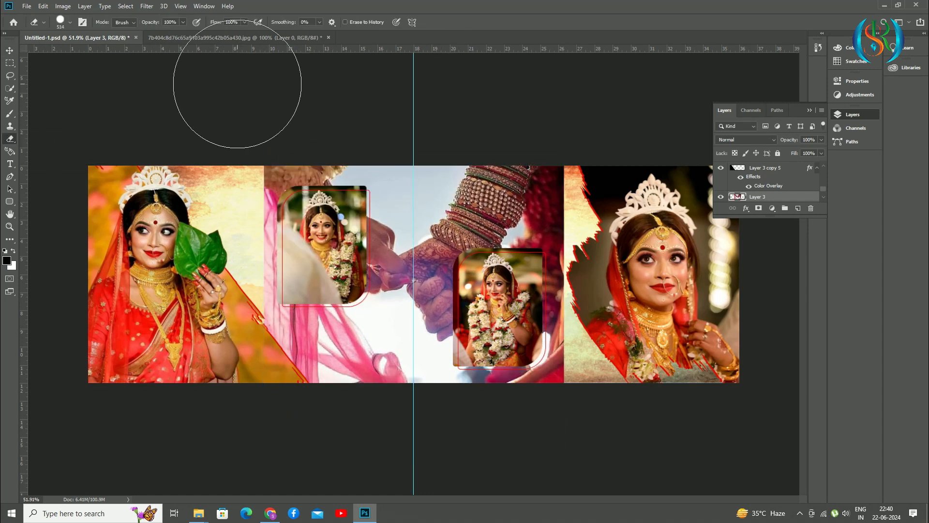
click(70, 22)
drag(113, 76, 60, 76)
drag(208, 251, 211, 170)
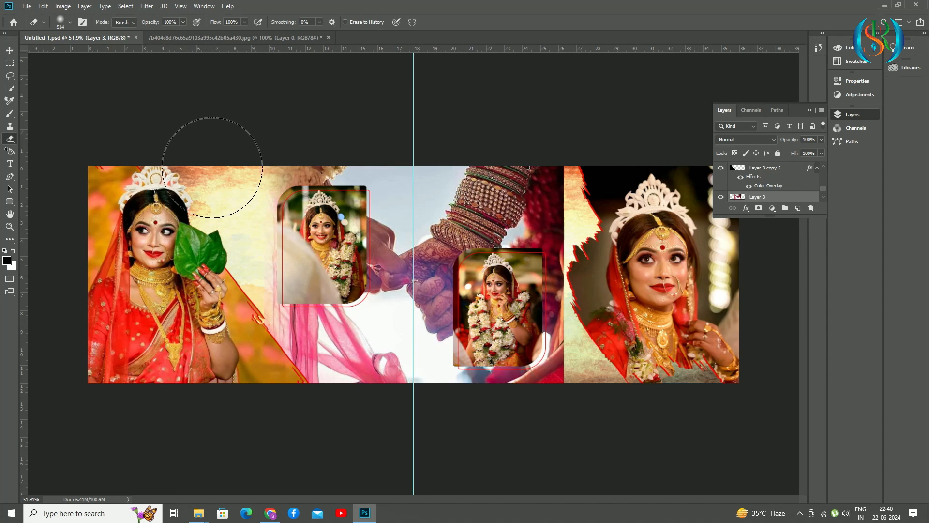
mouse_move(597, 150)
mouse_down()
mouse_move(625, 392)
mouse_move(585, 442)
mouse_up()
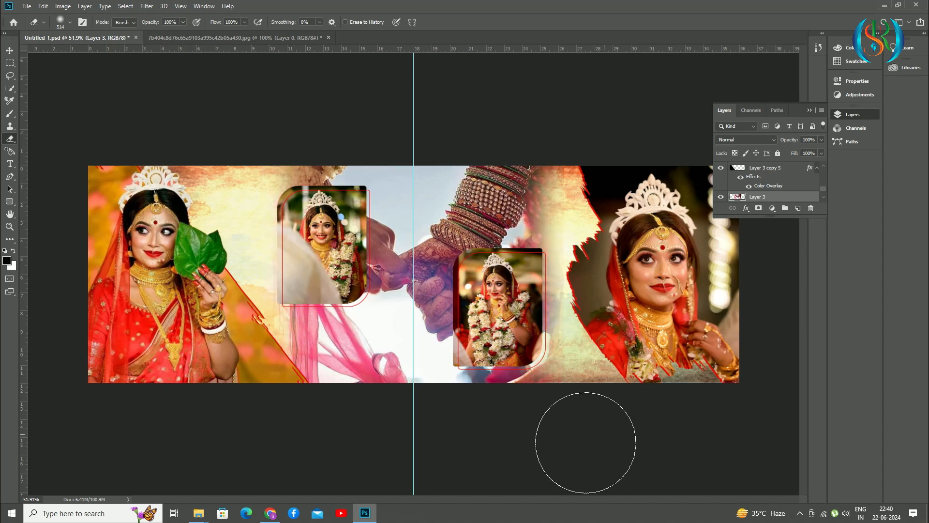
drag(521, 435, 591, 390)
Set the joined-hands layer's blend mode to Multiply and close its source photo without saving.
key(v)
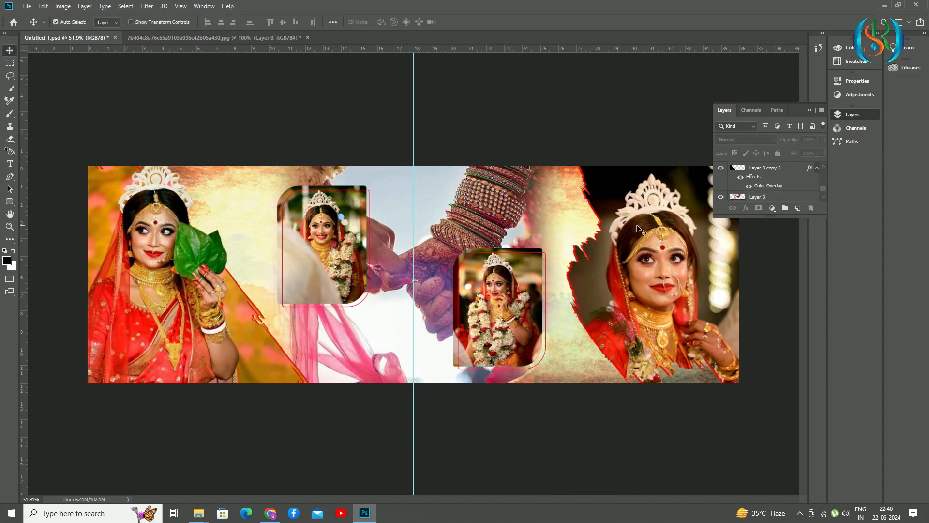
click(746, 140)
click(759, 179)
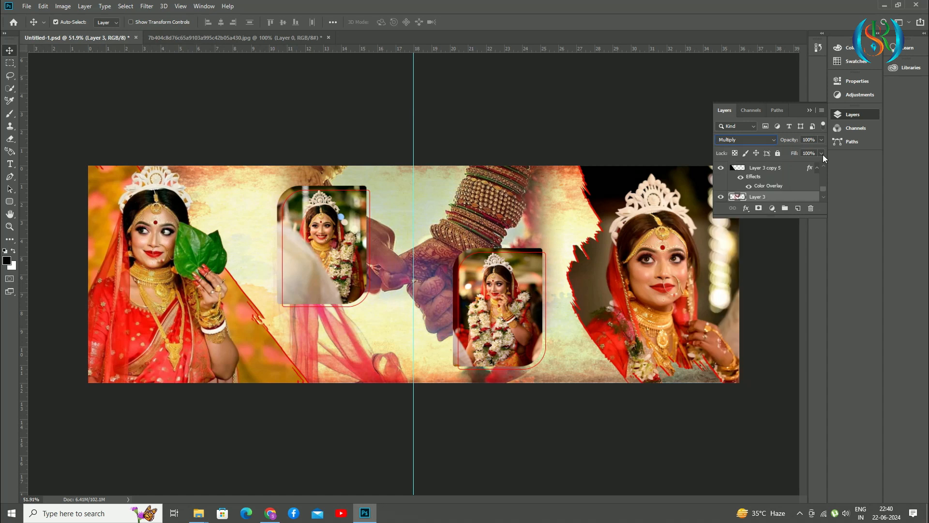
drag(814, 165, 823, 166)
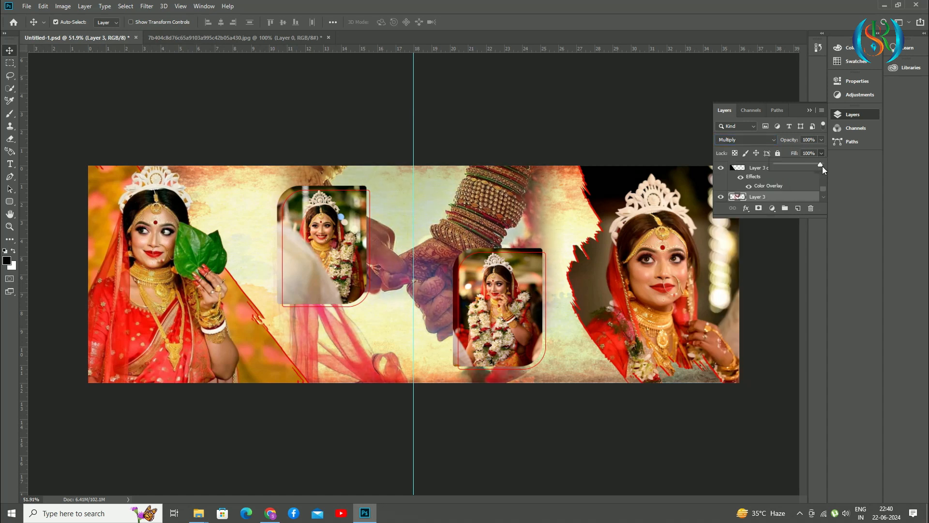
click(319, 38)
click(328, 38)
click(461, 196)
Apply a Gaussian Blur to the joined-hands layer and lower its opacity slightly.
click(147, 6)
mouse_move(203, 116)
click(300, 154)
key(Return)
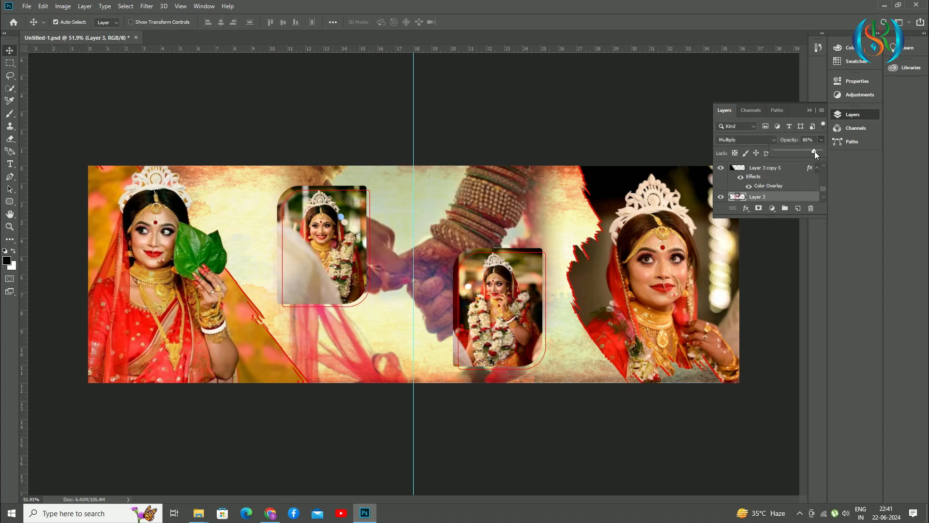
drag(815, 151, 812, 152)
click(354, 113)
scroll(352, 112, down, 3)
scroll(498, 289, up, 4)
scroll(533, 315, down, 3)
Open the bride photo a8a4c7d4fbd3578973e55c5f61b29f5c.jpg from the pic folder.
click(30, 8)
click(49, 29)
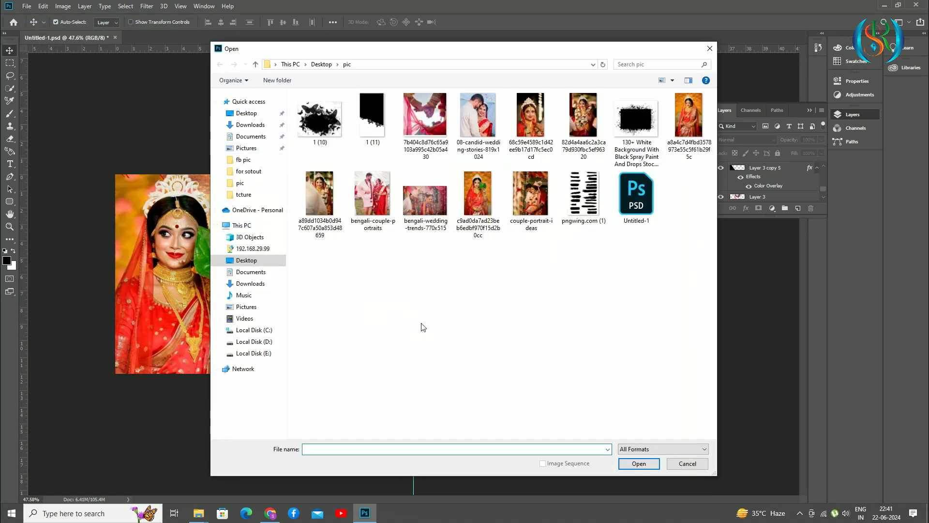
click(763, 151)
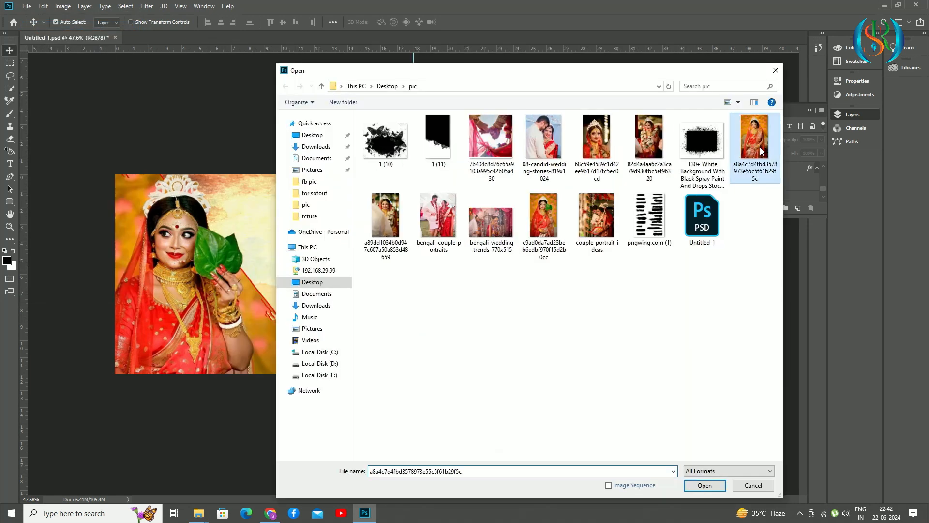
click(718, 489)
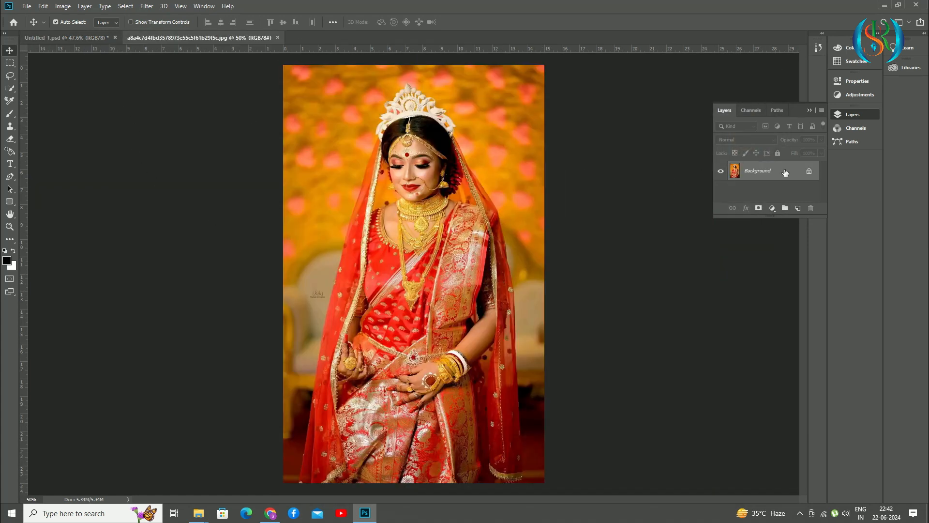
Unlock the seated bride's photo layer and remove the small watermark at the left with Content-Aware Fill output to a new layer.
click(809, 173)
click(9, 63)
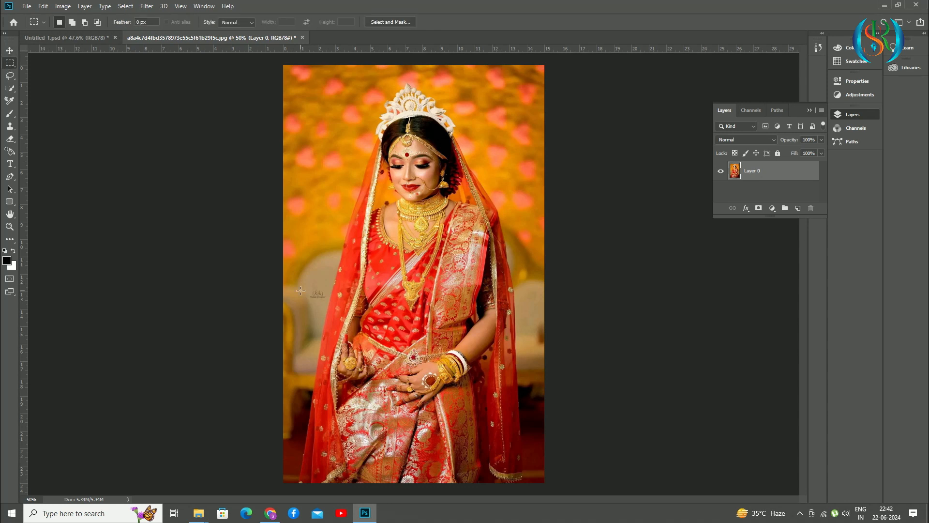
drag(304, 285, 328, 302)
click(43, 7)
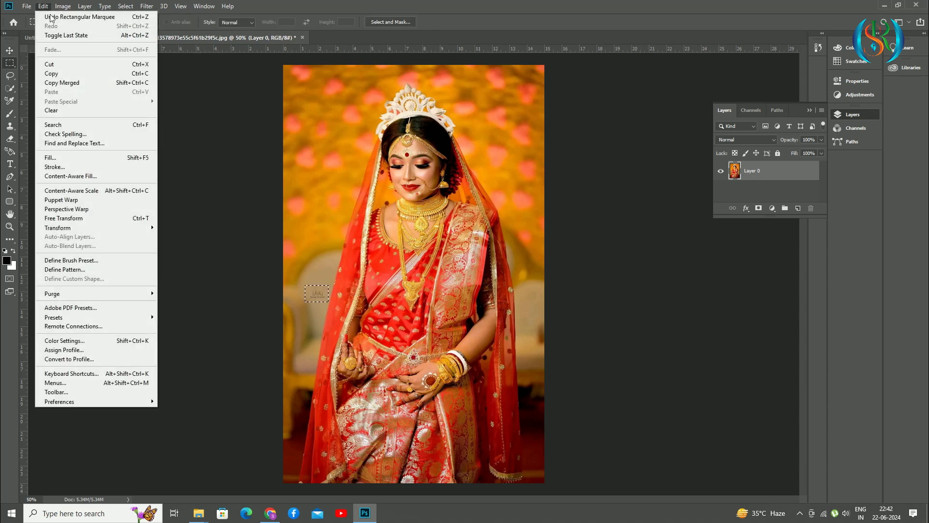
click(70, 176)
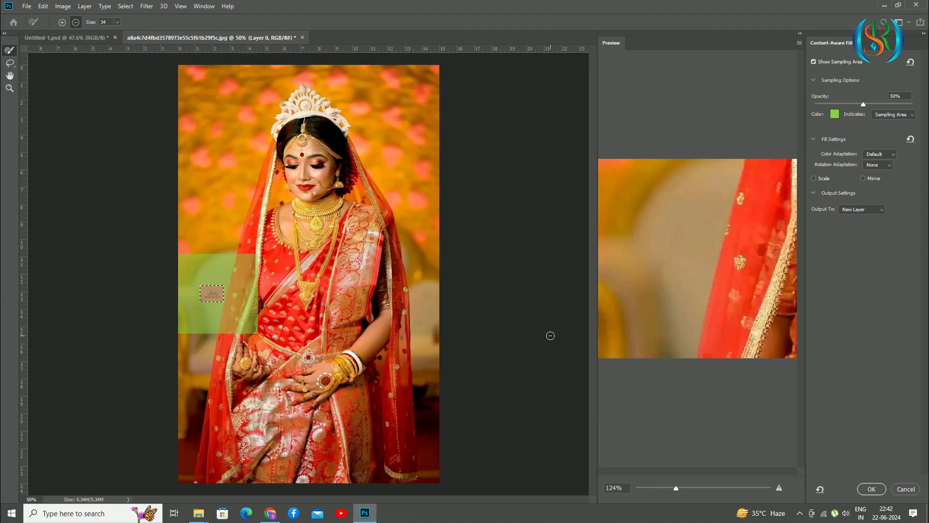
click(874, 490)
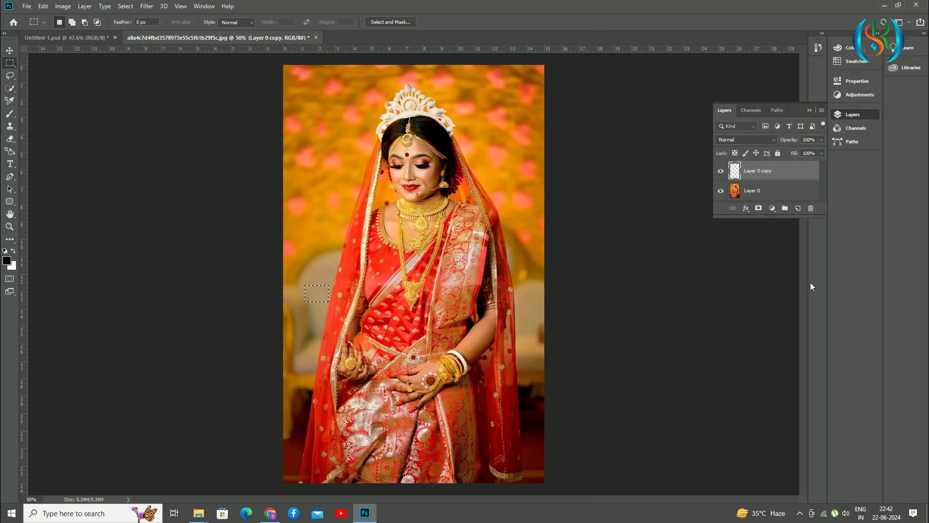
Merge the fill into the seated bride photo and place it at the spread's centre, scaled to 29.32%.
ctrl+click(776, 193)
key(ctrl+e)
drag(762, 177, 296, 279)
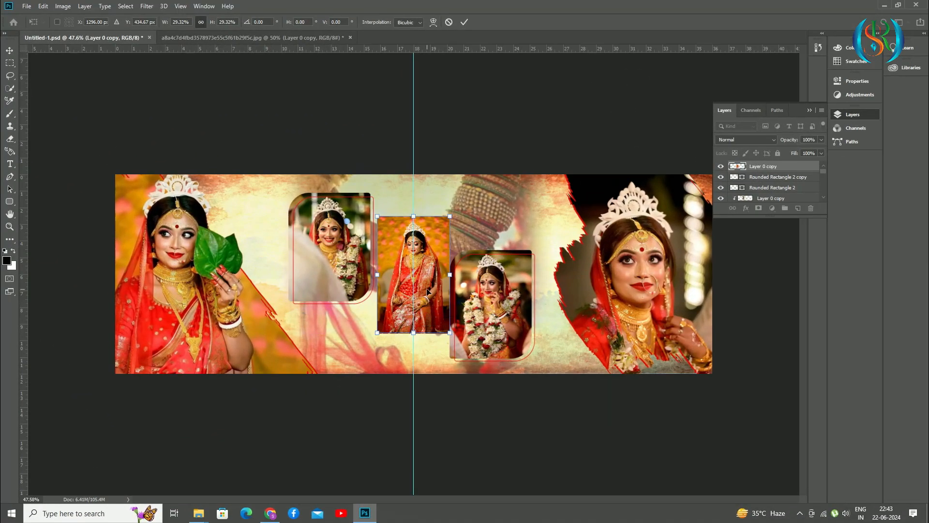
key(Return)
Duplicate the right frame's black rounded rectangle, bring one to the front and move it over the seated bride at the centre.
key(ctrl+plus)
drag(796, 217, 792, 412)
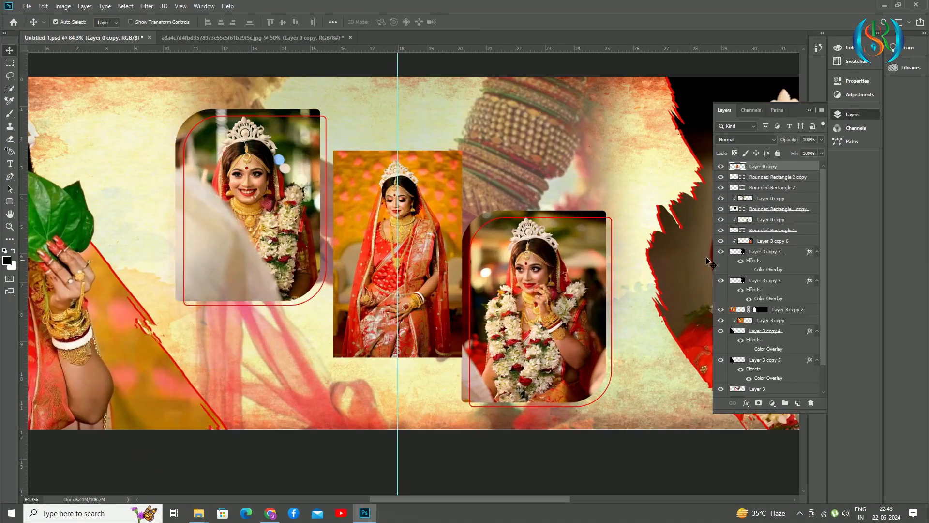
click(598, 260)
click(764, 230)
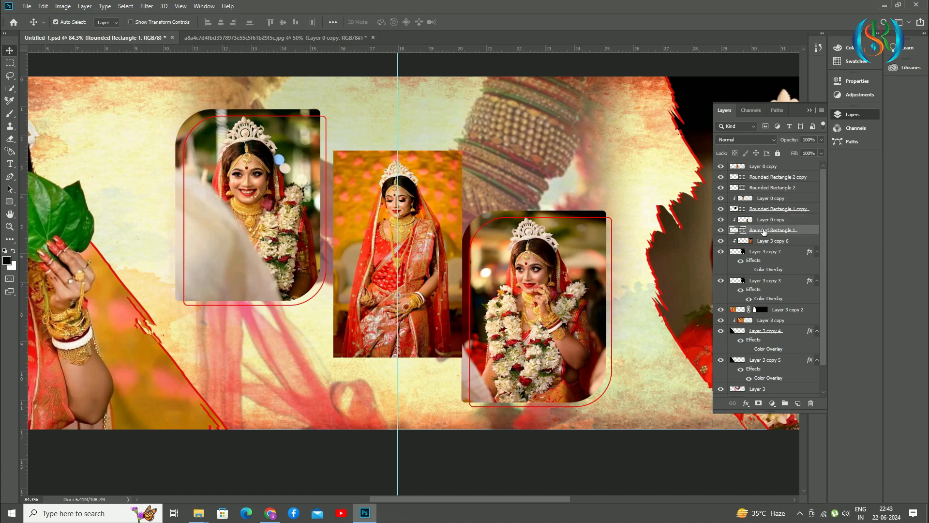
drag(764, 230, 769, 166)
drag(526, 290, 393, 247)
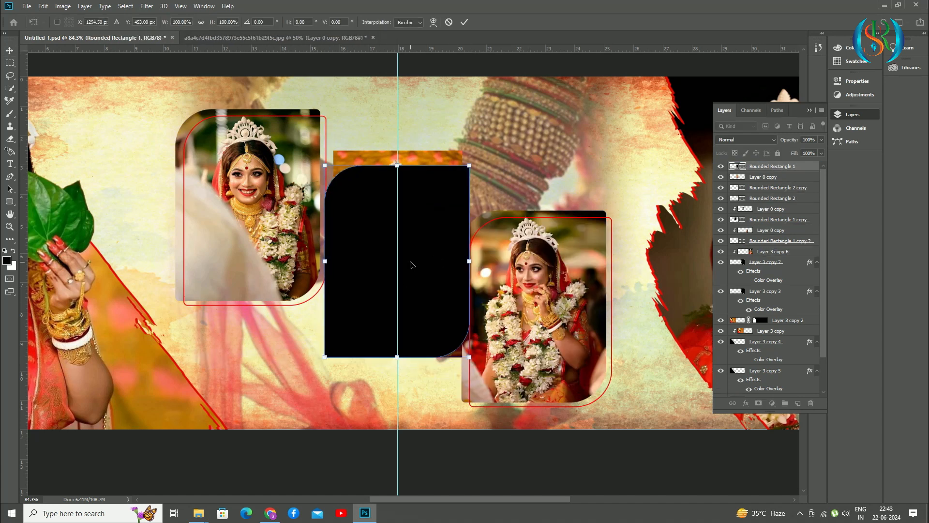
Raise the seated bride photo above the central rounded rectangle, align and enlarge it to cover the shape, and clip it to the rectangle.
drag(769, 177, 768, 163)
key(ctrl+t)
key(Down)
key(Down)
key(Down)
key(Down)
key(Down)
key(Down)
key(Down)
key(Down)
key(Down)
key(Down)
key(Down)
key(Down)
drag(462, 259, 486, 266)
drag(432, 256, 439, 285)
key(Return)
right_click(762, 167)
click(793, 280)
click(459, 449)
Select the left frame's photo, rounded rectangle and red outline together and move them up and left.
click(770, 209)
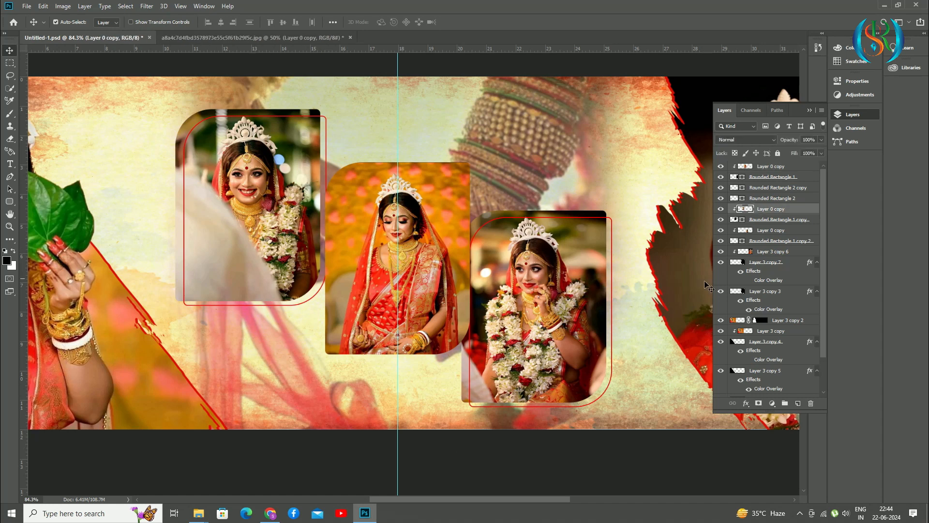
ctrl+click(767, 198)
key(ctrl+t)
drag(240, 215, 206, 202)
key(Return)
Identify the right frame's layers by toggling their visibility and reorder its red outline directly above its clipped photo.
click(754, 232)
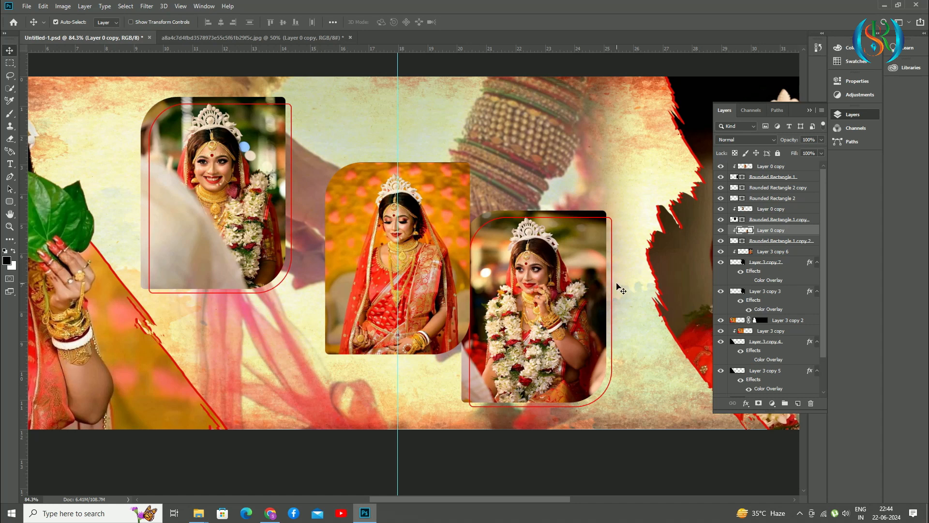
click(613, 280)
click(612, 280)
click(721, 180)
click(720, 180)
click(721, 201)
click(721, 202)
click(553, 299)
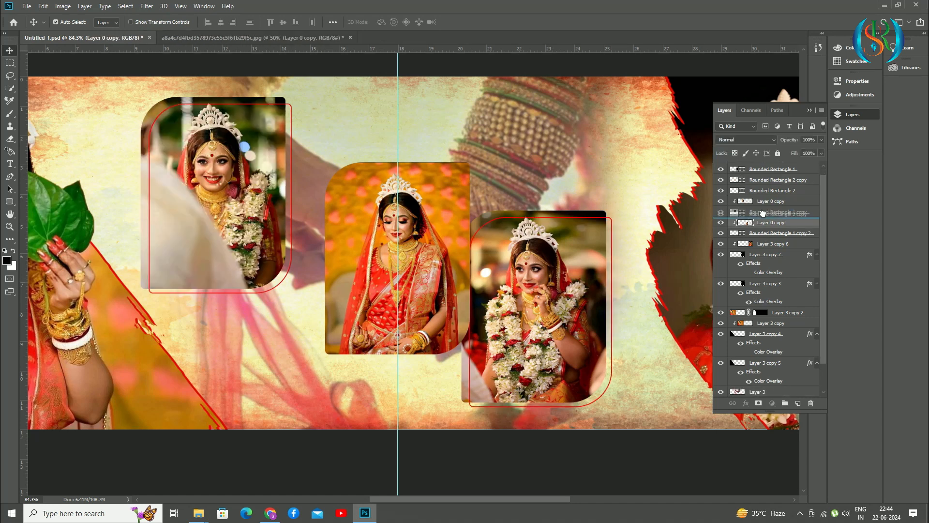
drag(762, 213, 761, 217)
Select the right frame's outline, photo and rounded rectangle layers together and move them right and slightly down.
click(721, 223)
click(721, 223)
click(721, 233)
click(721, 234)
click(721, 212)
click(721, 212)
shift+click(772, 223)
key(ctrl+t)
drag(532, 286, 561, 286)
key(Return)
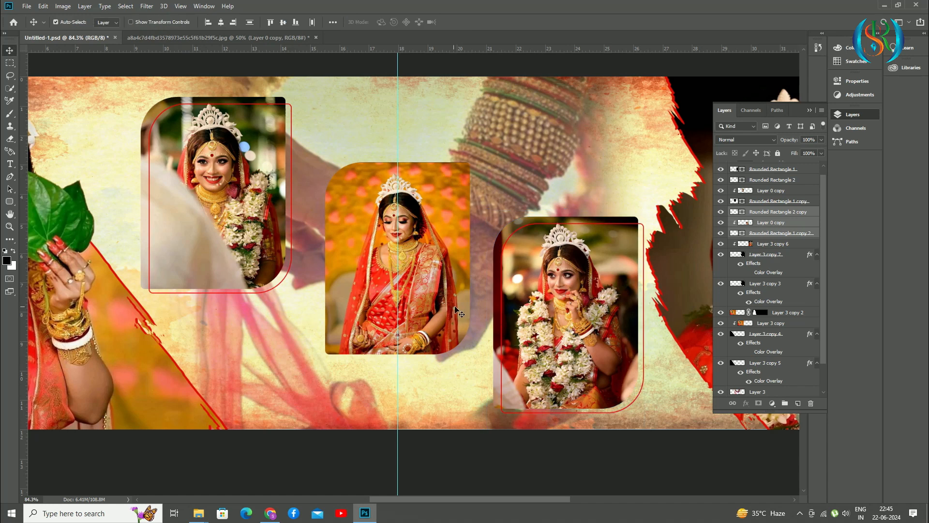
Merge the left frame's red outline, clipped photo and rounded rectangle into a single layer.
click(272, 240)
click(761, 181)
shift+click(765, 202)
key(ctrl+e)
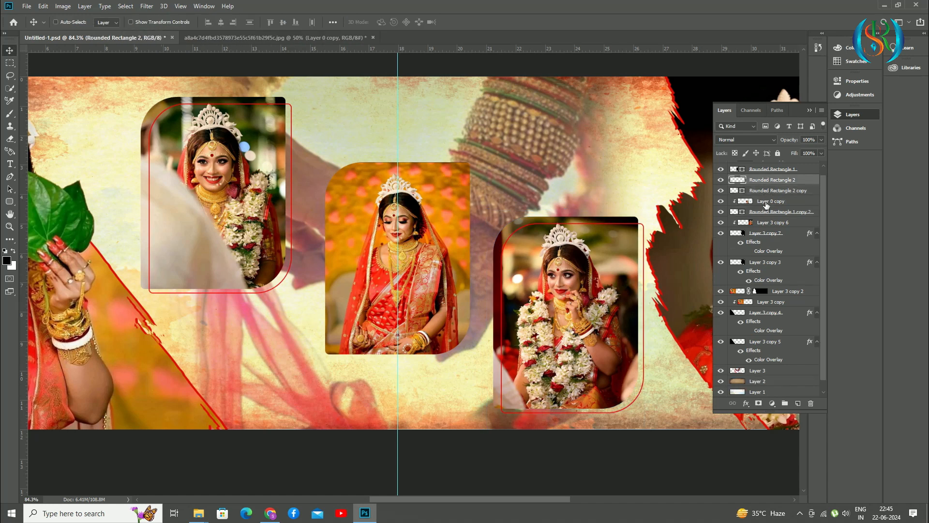
Undo the last merge and nudge the left frame's red outline, photo and rounded rectangle right together.
key(ctrl+z)
key(ctrl+t)
key(Right)
key(Right)
key(Right)
key(Right)
key(Right)
key(Right)
key(Right)
key(Right)
key(Right)
key(Right)
key(Right)
key(Right)
key(Right)
key(Right)
key(Right)
key(Right)
key(Right)
key(Right)
key(Right)
key(Right)
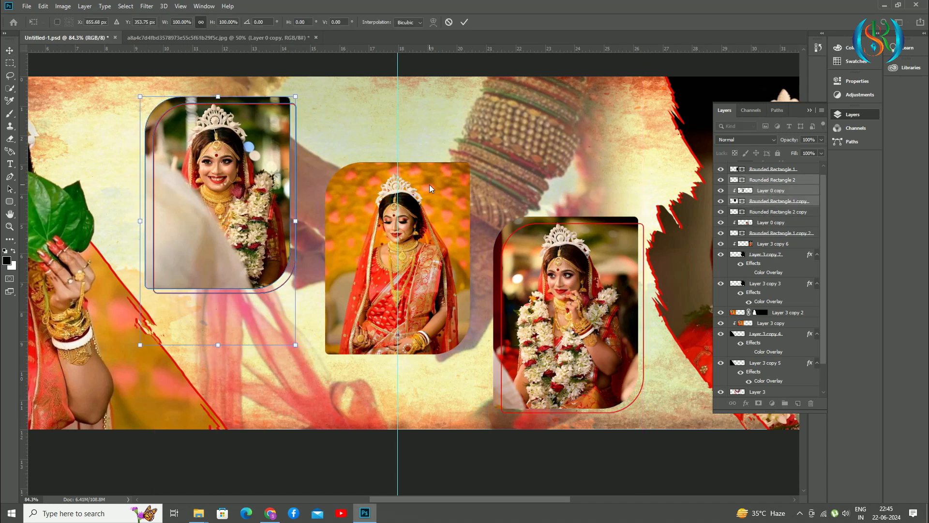
key(Right)
key(Right)
key(Right)
key(Right)
key(Right)
key(Return)
Give the center frame's rounded rectangle a white 6 px inside stroke and an inner shadow.
click(460, 217)
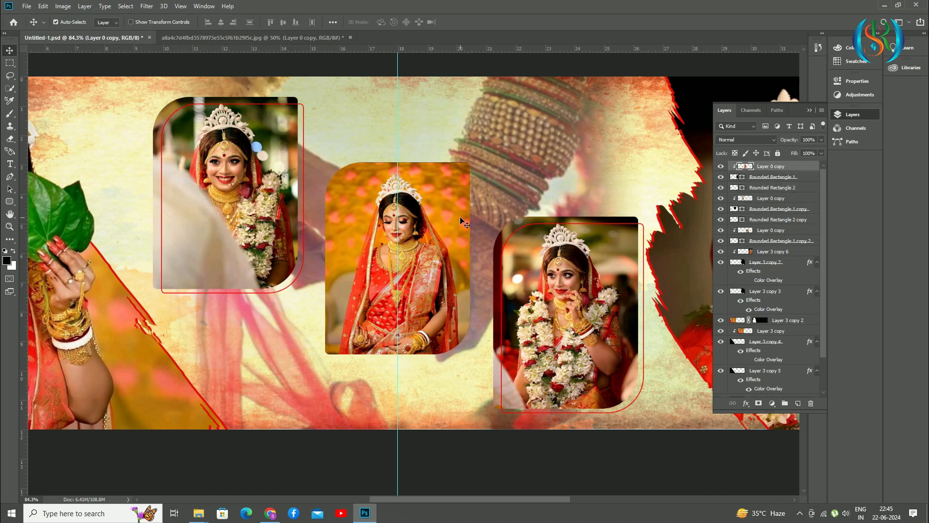
click(762, 177)
click(746, 403)
click(762, 342)
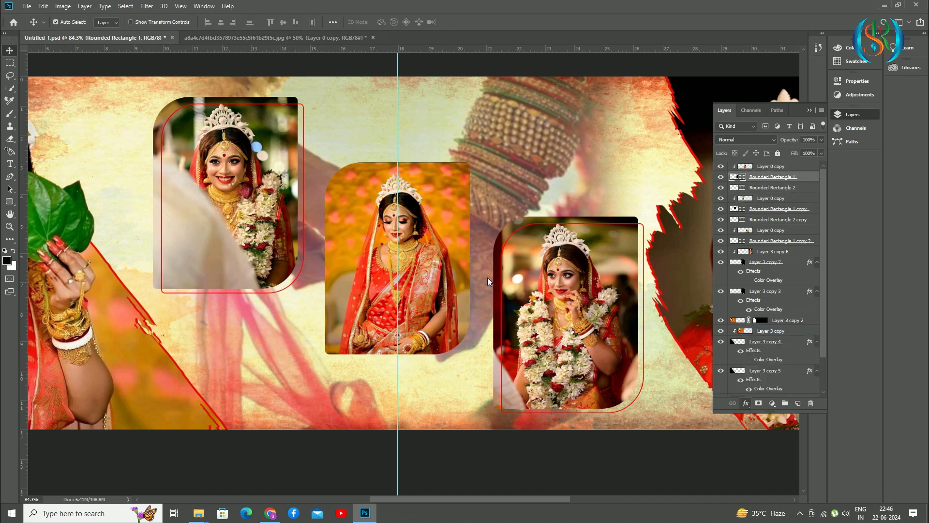
click(644, 319)
click(557, 114)
mouse_move(657, 248)
mouse_down()
mouse_move(687, 266)
mouse_move(660, 253)
mouse_up()
click(518, 307)
click(556, 297)
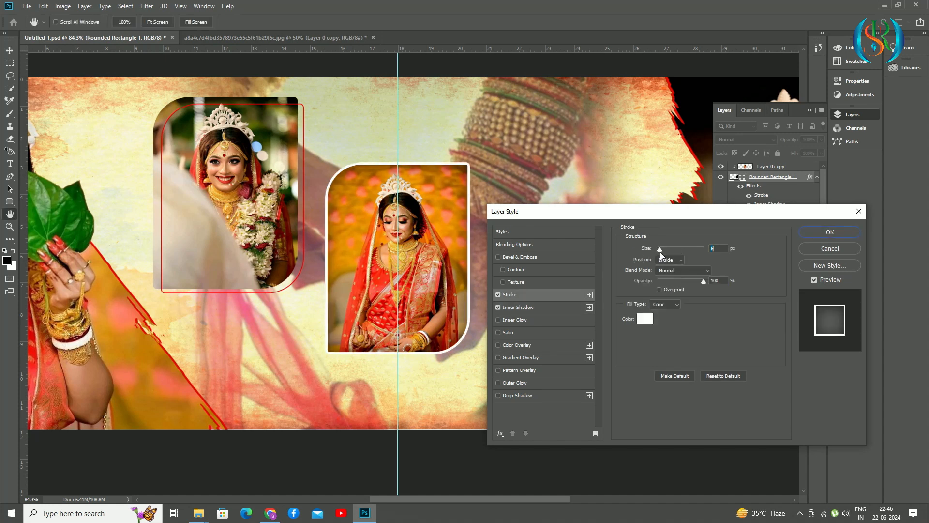
Add a drop shadow to the center frame with 14 px distance and 16 px size, and raise its opacity.
click(535, 395)
drag(659, 294, 663, 316)
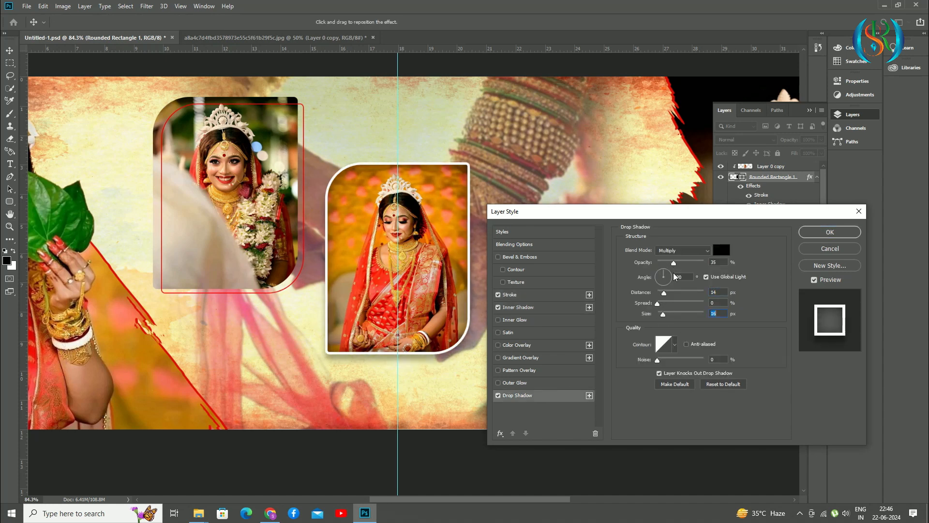
drag(673, 264, 688, 265)
key(Return)
key(ctrl+0)
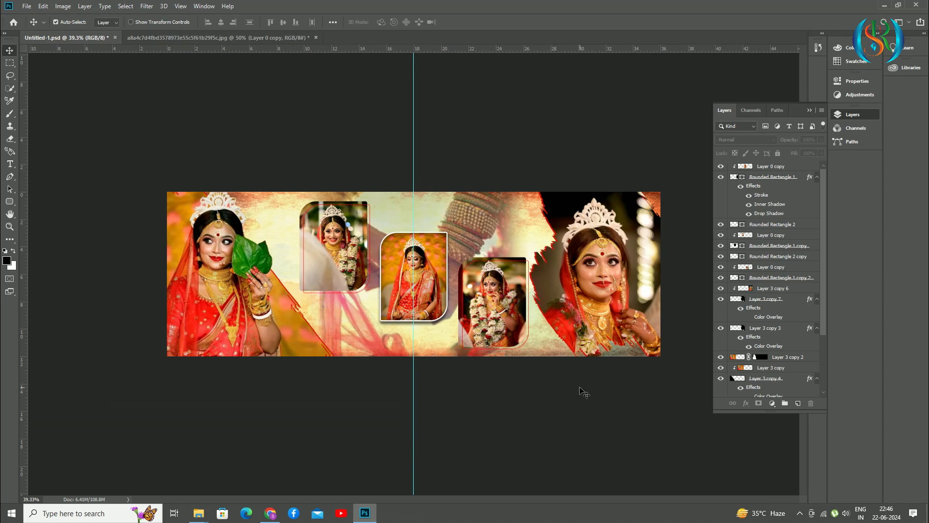
key(ctrl+plus)
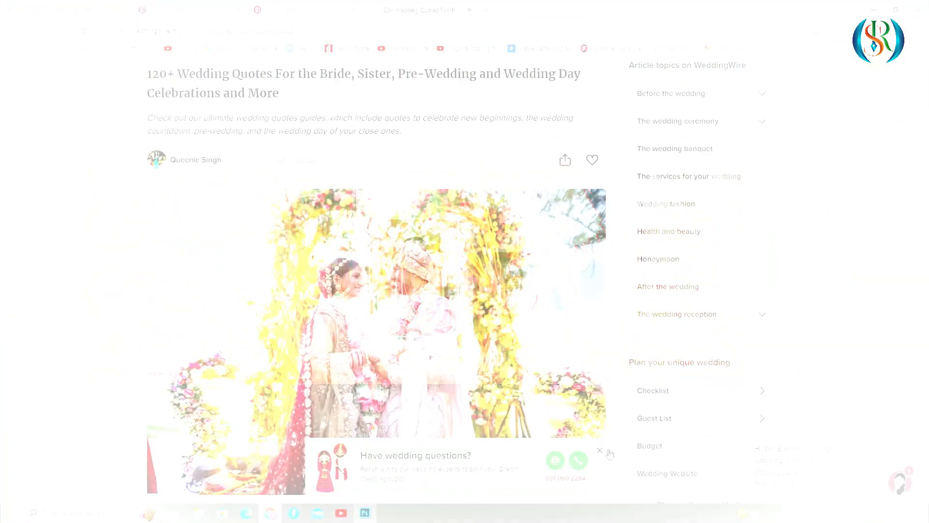
Browse the wedding quotes page in Chrome and copy the quote "At the touch of love everyone becomes a poet.".
scroll(556, 390, down, 10)
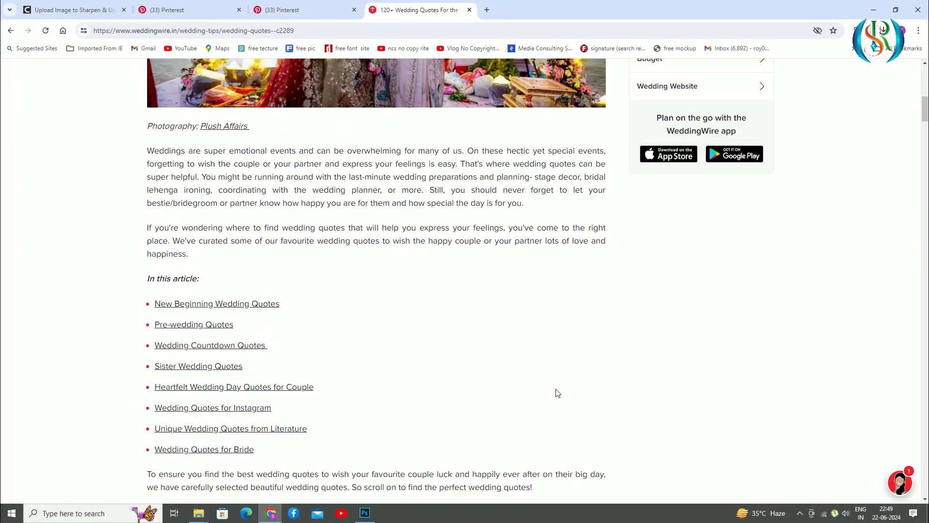
scroll(555, 392, down, 2)
click(184, 208)
scroll(343, 264, down, 8)
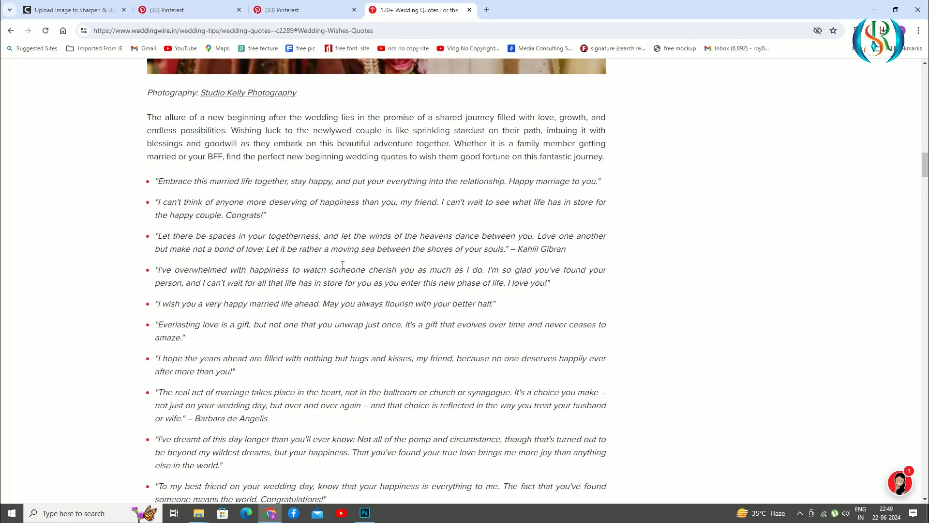
scroll(342, 265, down, 15)
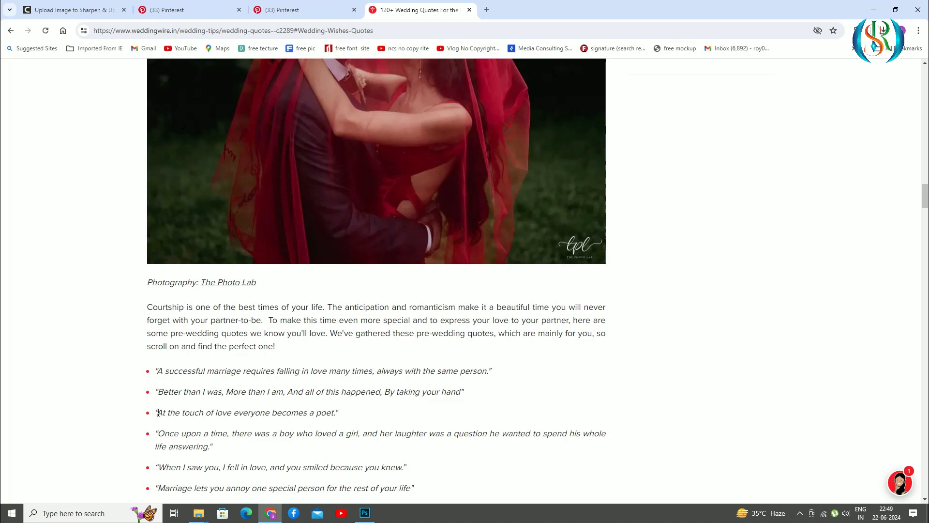
drag(155, 412, 325, 426)
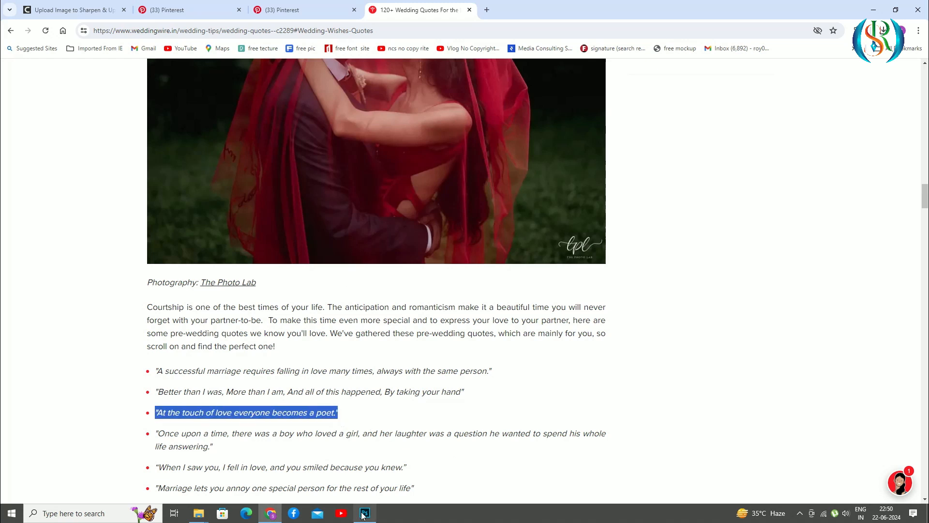
Switch to Photoshop and add the quote "At the touch of love everyone becomes a poet." as text on a new top layer.
click(364, 513)
click(853, 114)
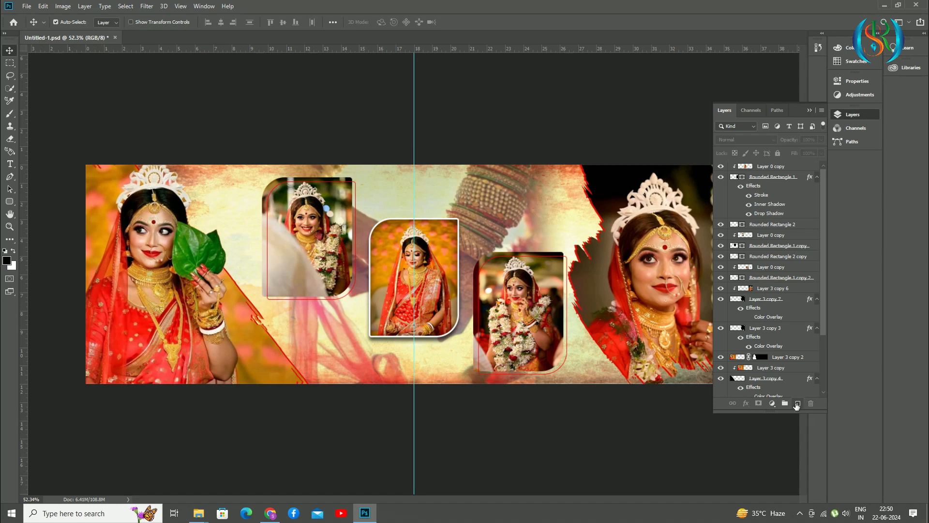
click(797, 404)
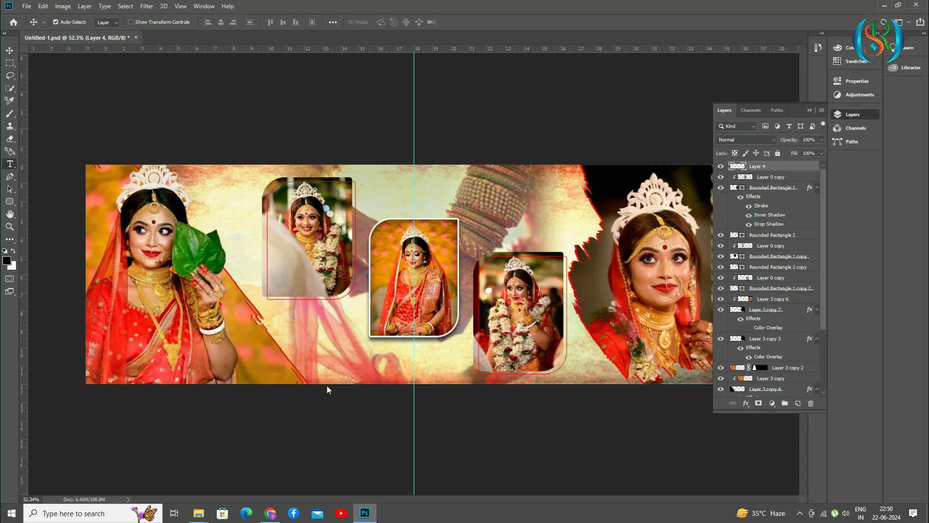
click(256, 354)
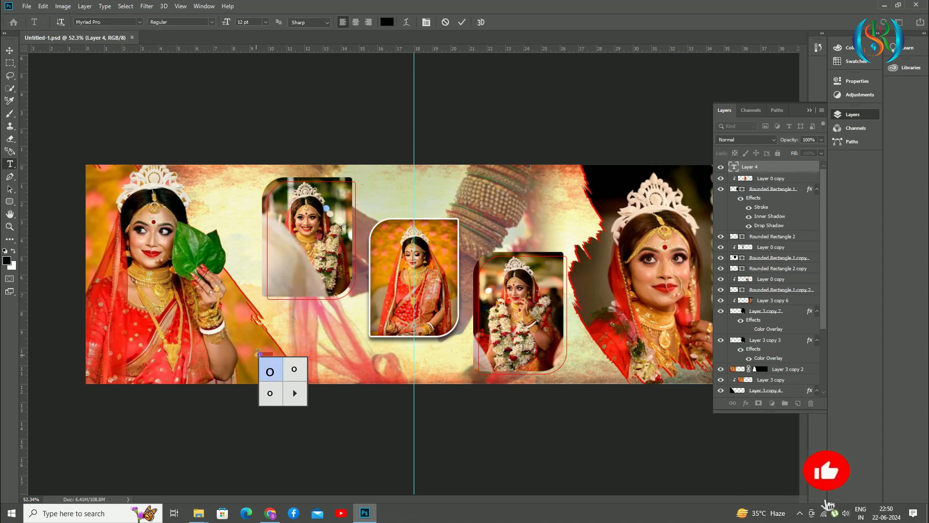
text("At the touch of love everyone becomes a poet.")
scroll(280, 359, up, 7)
scroll(284, 366, up, 1)
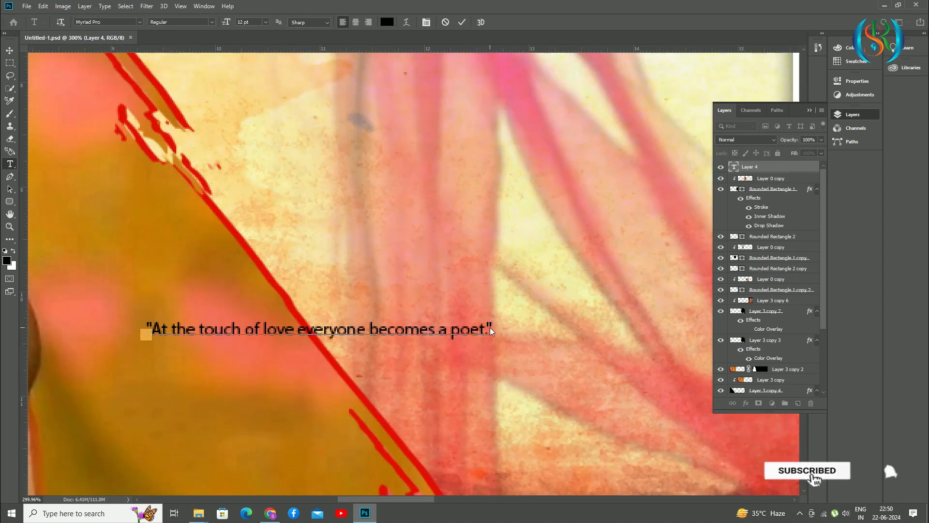
click(462, 21)
click(10, 50)
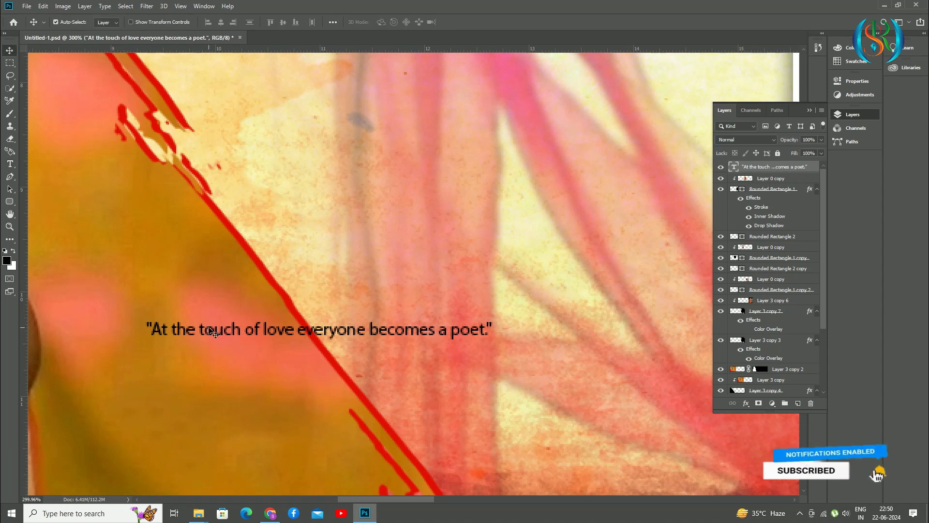
Set the quote's font size to 53 pt and break it into two lines after "love".
double_click(216, 331)
drag(228, 22, 248, 34)
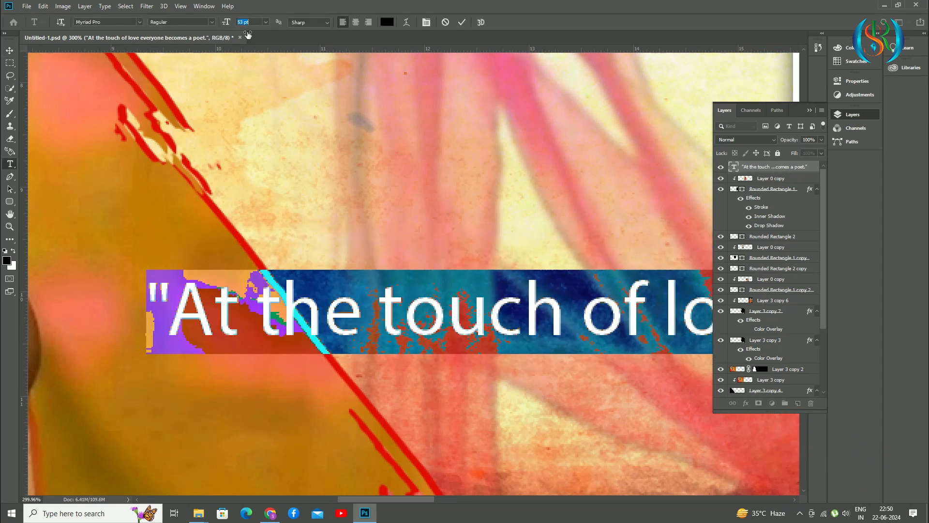
scroll(358, 203, down, 3)
click(810, 111)
drag(374, 500, 411, 501)
click(410, 253)
key(Return)
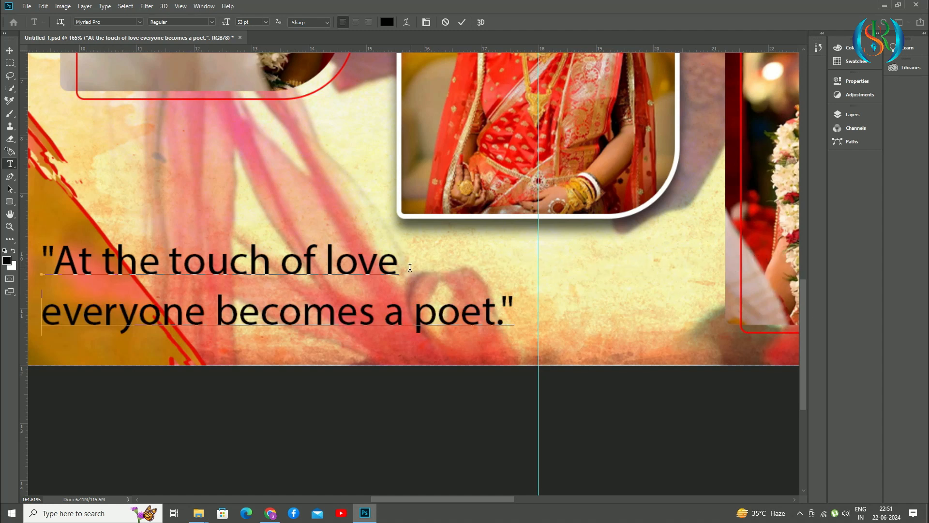
Center-align the quote's two lines and move the text right toward the area below the center frame.
drag(50, 262, 533, 314)
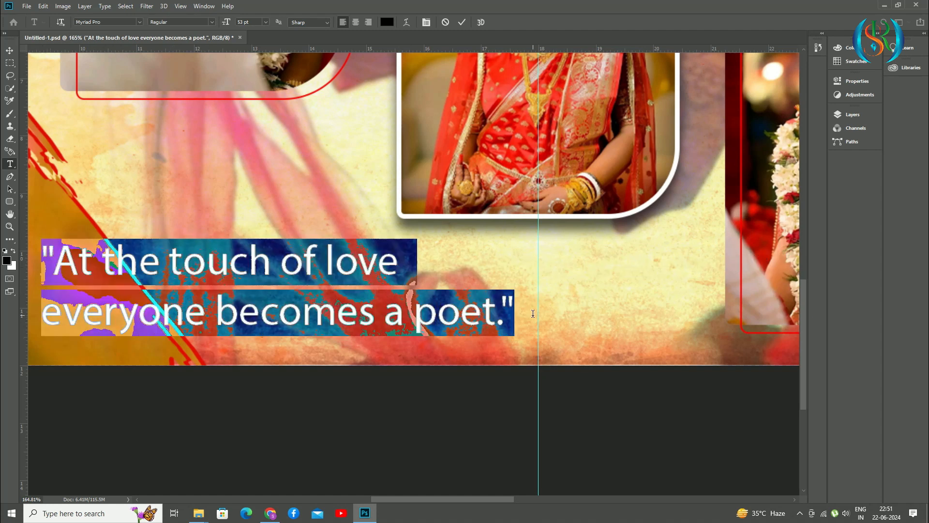
click(356, 22)
scroll(248, 239, down, 2)
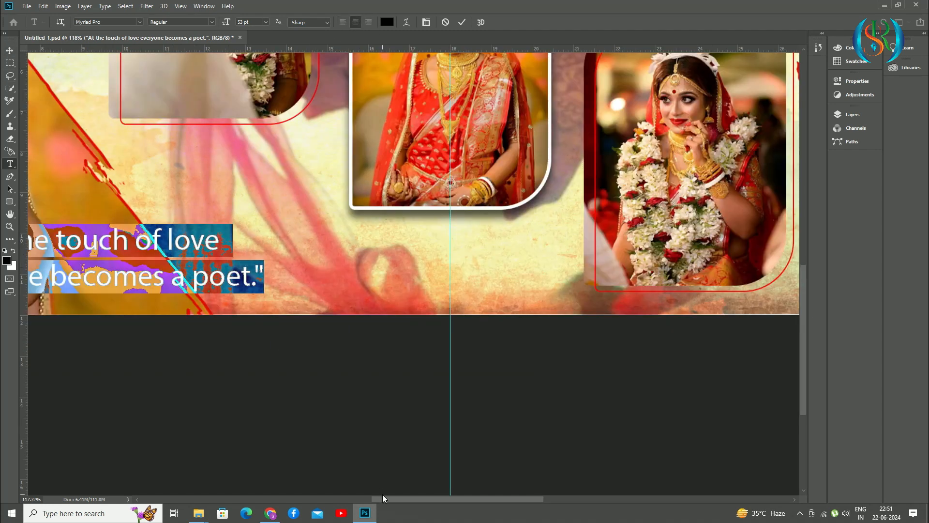
drag(382, 498, 303, 498)
click(9, 49)
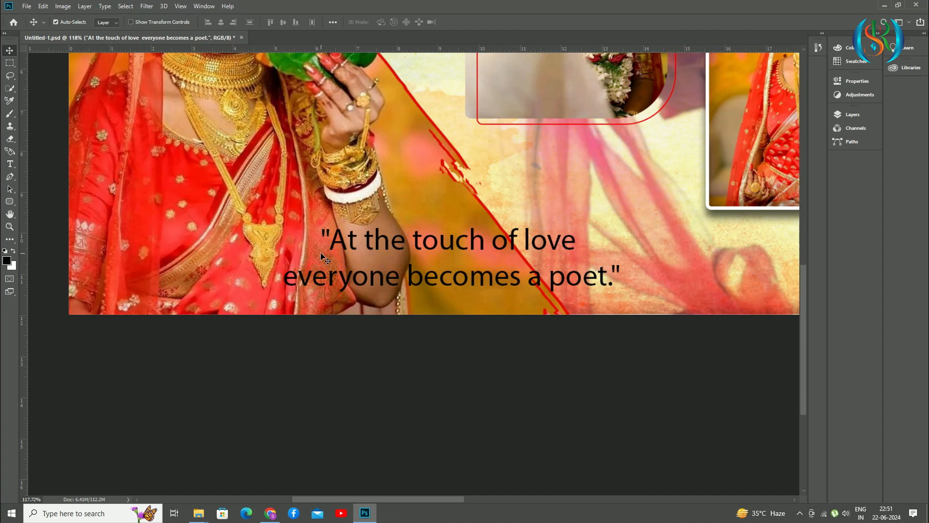
scroll(321, 254, down, 1)
drag(358, 250, 524, 255)
scroll(524, 254, down, 1)
drag(437, 499, 483, 497)
Set the quote in Motion Picture Personal Use at 63 pt with 51 pt leading.
scroll(380, 315, up, 1)
key(t)
click(354, 276)
key(ctrl+a)
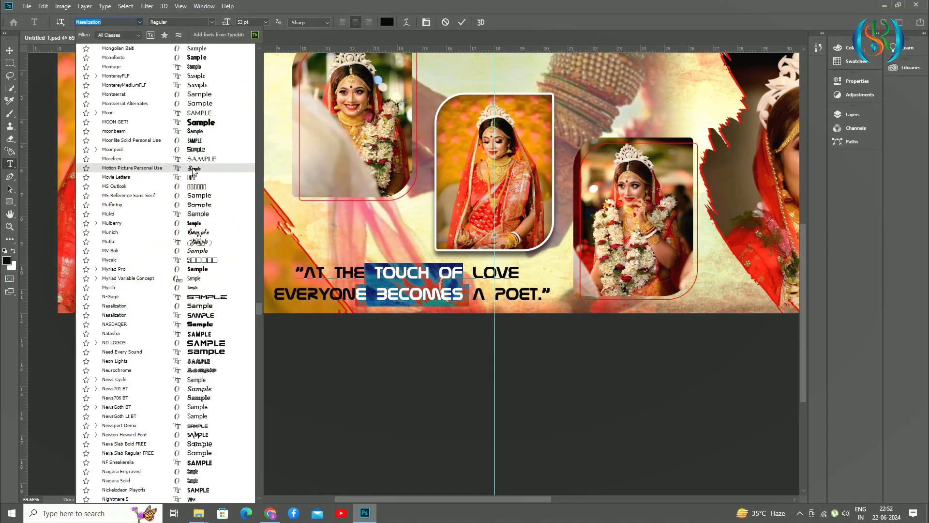
click(193, 167)
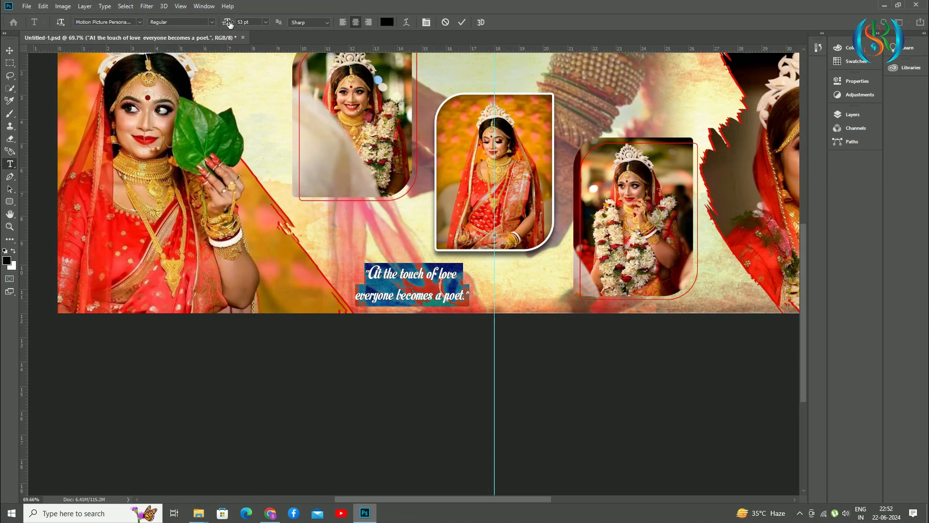
drag(225, 22, 229, 24)
key(ctrl+t)
mouse_move(766, 95)
mouse_down()
mouse_move(753, 96)
mouse_move(765, 104)
mouse_up()
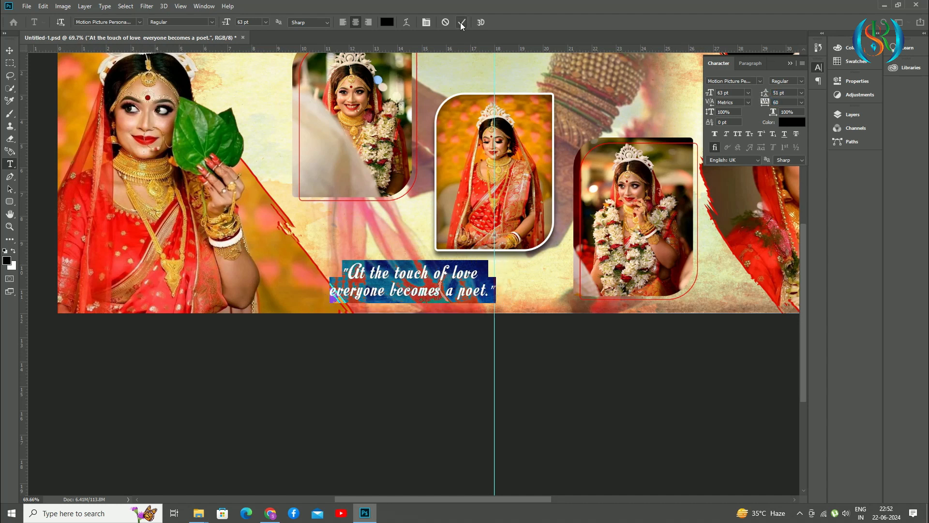
Color the quote text red and move it right, just below the center frame.
click(386, 22)
click(454, 98)
click(554, 114)
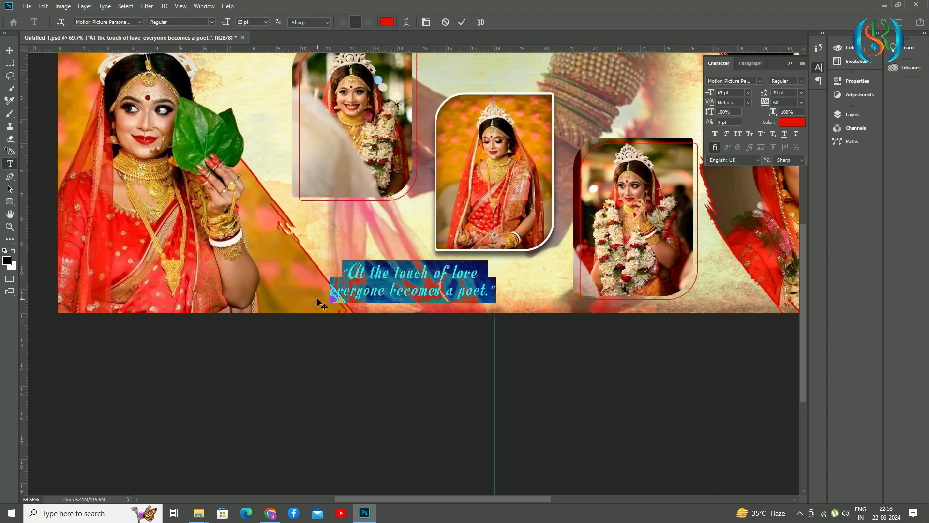
key(ctrl+Return)
key(v)
drag(410, 278, 457, 281)
click(551, 353)
key(ctrl+0)
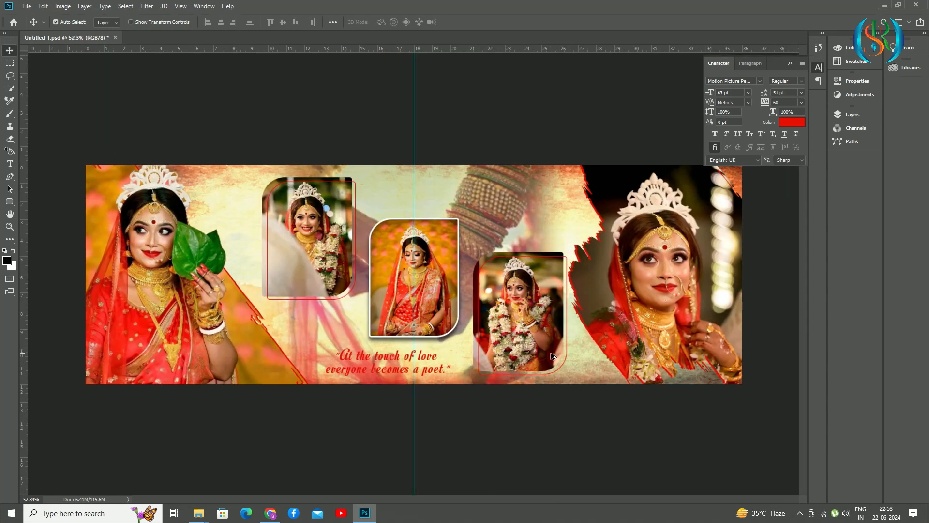
Open ART TOOLS & GLUE.png from Downloads and remove its background with the Magic Eraser.
key(ctrl+o)
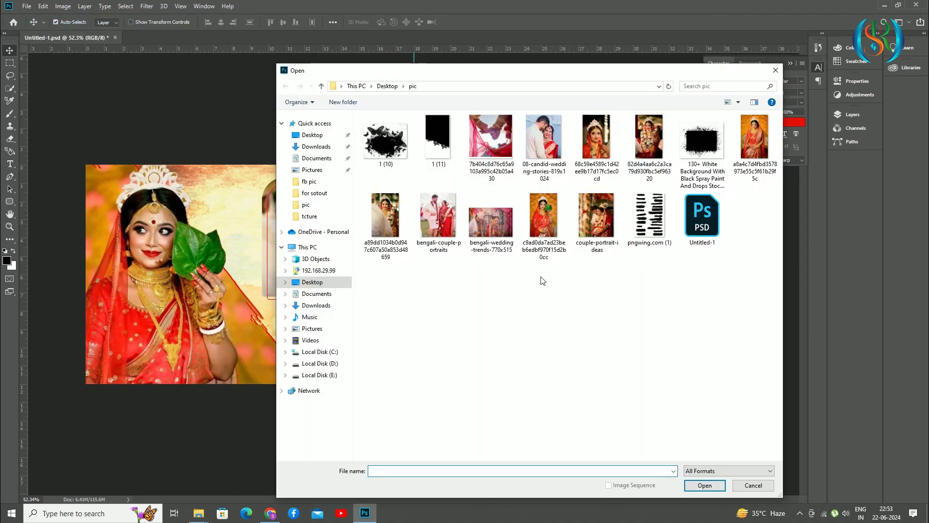
click(316, 146)
scroll(556, 300, down, 3)
scroll(428, 200, up, 3)
double_click(428, 200)
click(9, 139)
right_click(10, 139)
click(57, 157)
click(265, 144)
Bring the black brush stroke into the album spread, scale it down and place it near the quote.
key(v)
mouse_move(409, 222)
mouse_down()
mouse_move(114, 72)
mouse_move(405, 362)
mouse_up()
key(ctrl+t)
drag(407, 279, 408, 361)
drag(406, 395, 377, 331)
drag(436, 335, 431, 380)
key(Return)
Stretch the black brush stroke wider and flatter so it covers the quote area below the center frame.
key(ctrl+t)
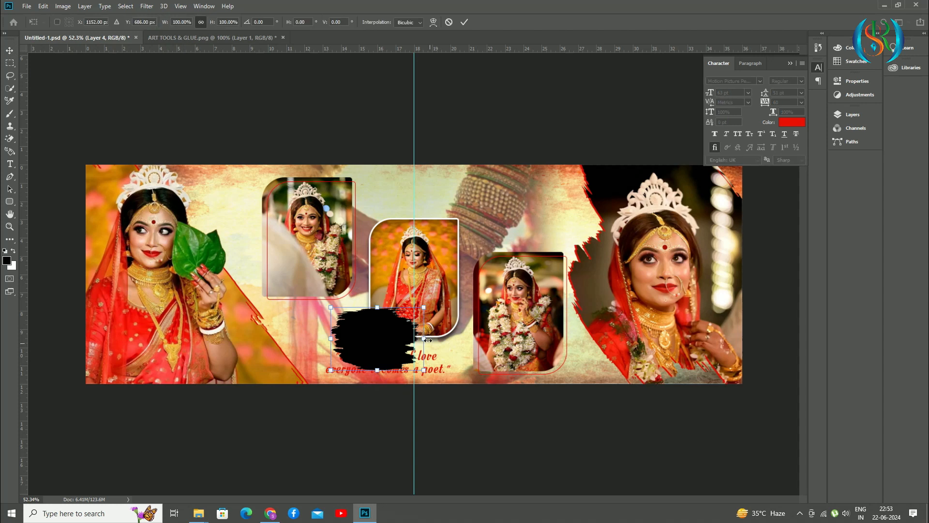
drag(425, 339, 523, 341)
mouse_move(427, 370)
mouse_down()
mouse_move(427, 344)
mouse_move(418, 363)
mouse_move(399, 365)
mouse_up()
key(Return)
key(ctrl+t)
drag(297, 362, 306, 362)
drag(488, 362, 472, 362)
key(Return)
Close the ART TOOLS & GLUE.png document.
click(213, 38)
click(283, 37)
click(458, 188)
Open pexels-luis-quintero-3101527.jpg from the tcture folder and bring the yellow texture into the spread above the brush stroke.
click(25, 6)
click(37, 27)
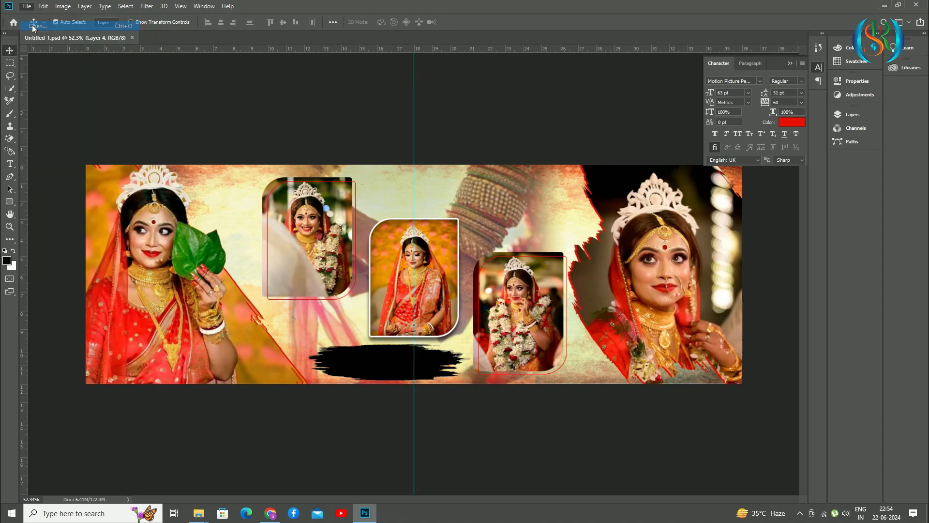
click(544, 441)
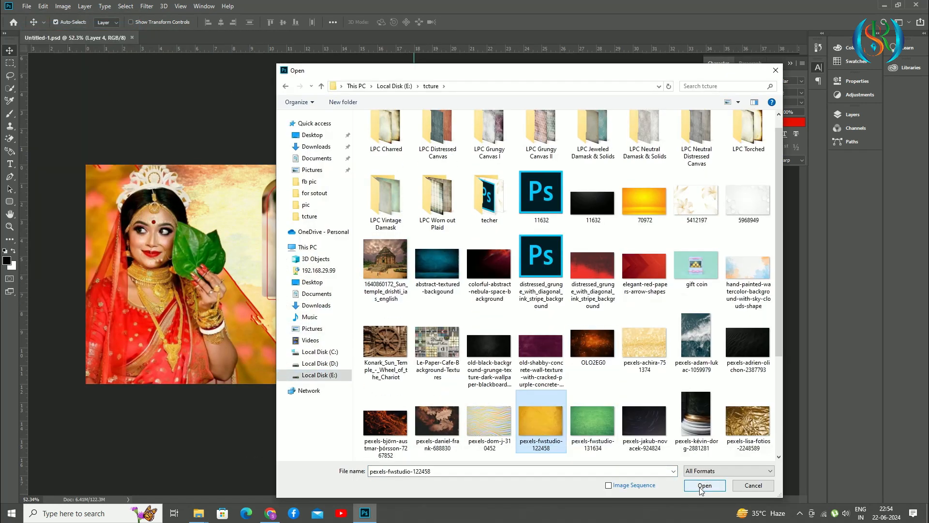
scroll(541, 348, down, 3)
click(386, 353)
click(704, 485)
drag(363, 362, 635, 249)
key(F7)
Shrink the yellow texture to about 9.1 in wide and position it over the black brush stroke.
key(ctrl+t)
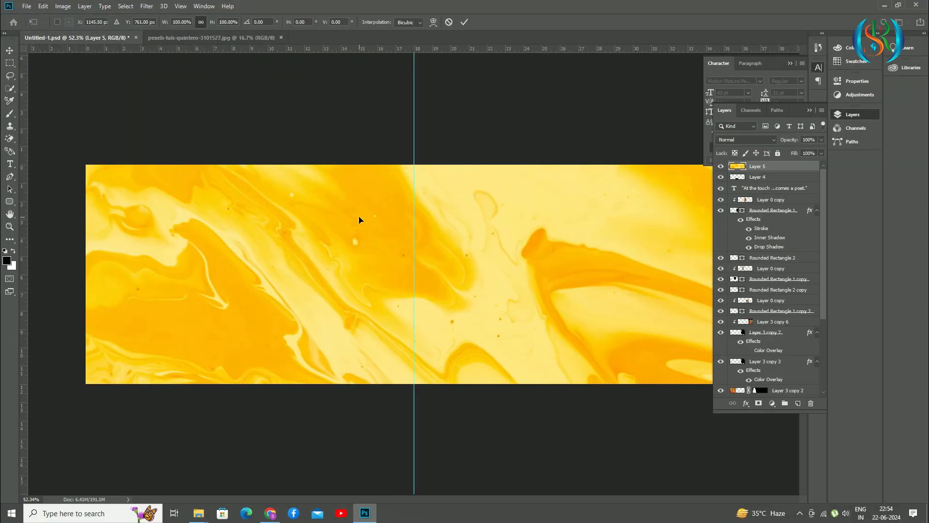
key(ctrl+minus)
key(ctrl+minus)
drag(396, 85, 400, 447)
drag(394, 472, 376, 290)
drag(379, 356, 378, 291)
drag(374, 279, 384, 320)
key(ctrl+plus)
key(ctrl+plus)
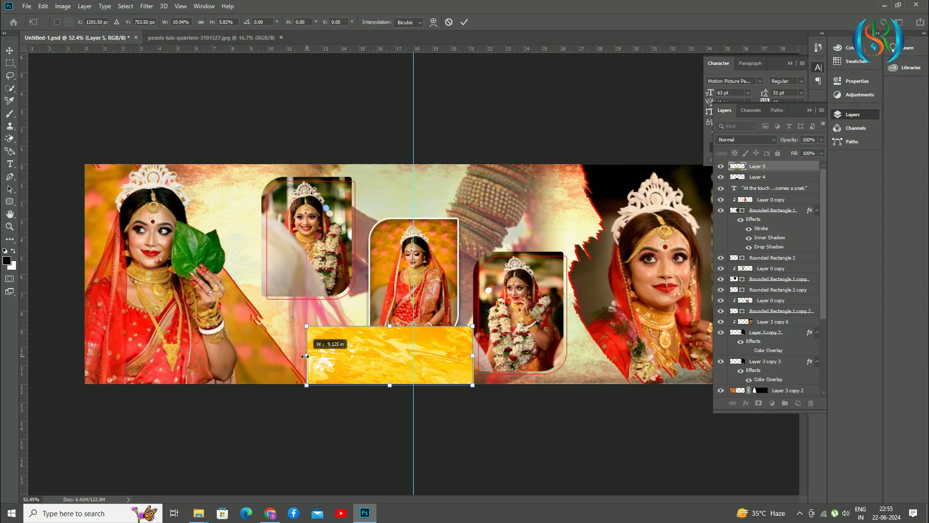
key(Return)
Clip the yellow texture to the brush stroke layer and move the quote text layer to the top of the stack.
right_click(772, 167)
click(784, 280)
click(770, 191)
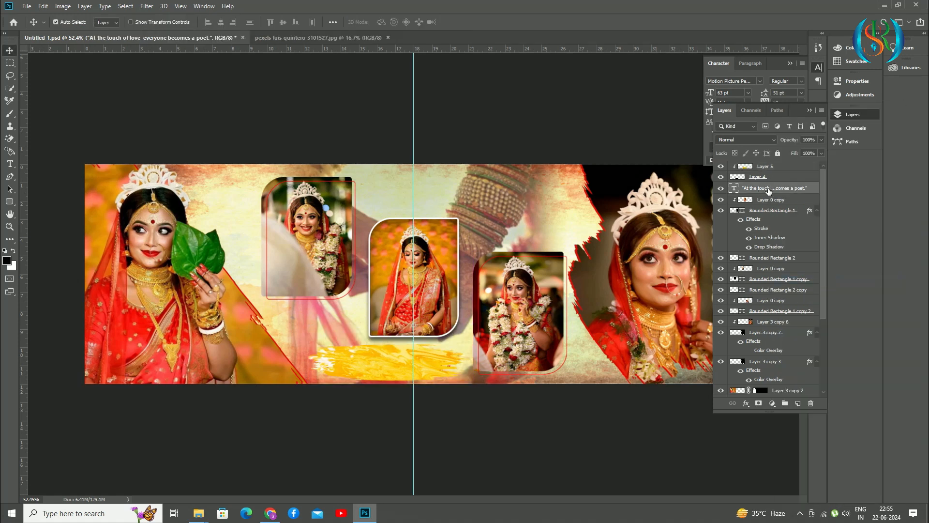
drag(769, 191, 761, 167)
Scale the quote text down to 54.5 pt and fit it inside the yellow brush stroke.
scroll(395, 364, up, 5)
key(ctrl+t)
drag(381, 392, 380, 383)
drag(360, 347, 360, 352)
key(Return)
scroll(377, 424, down, 2)
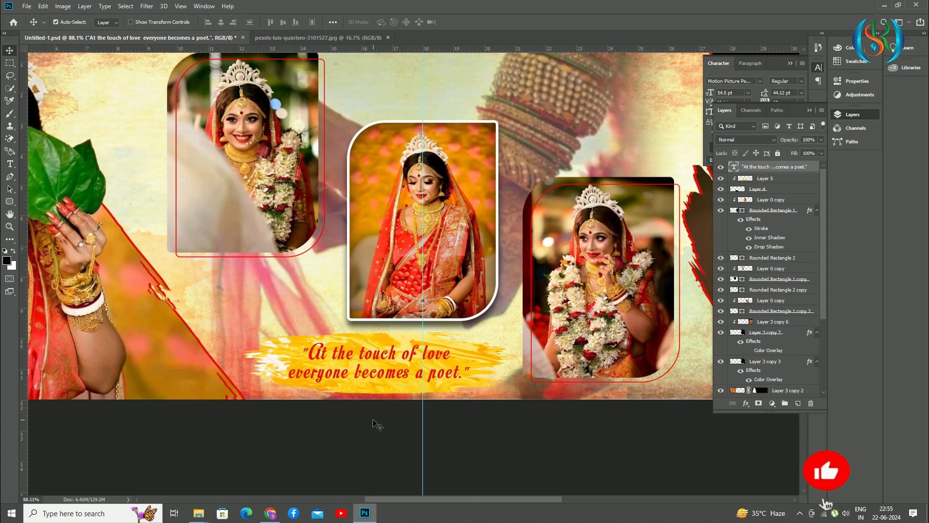
Add a white Stroke layer effect to the "At the touch of love everyone becomes a poet." text.
click(748, 408)
click(764, 300)
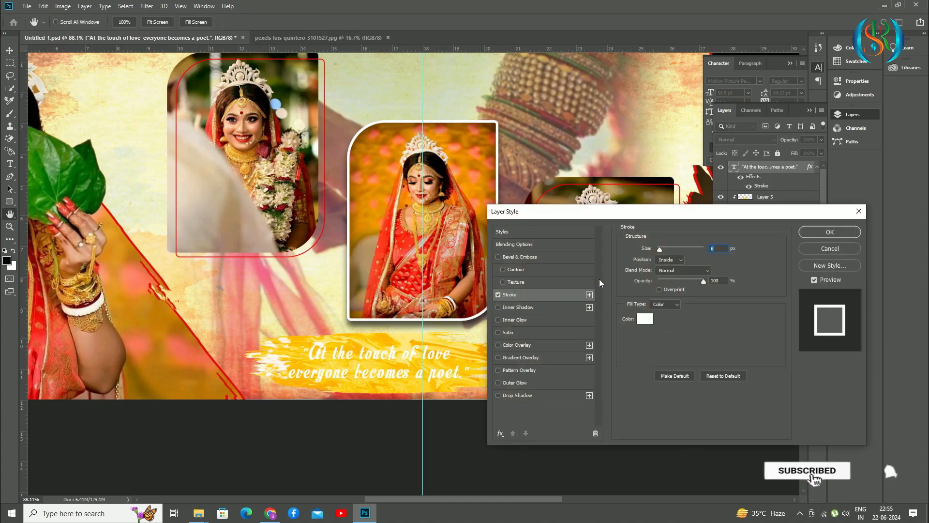
click(673, 269)
click(830, 232)
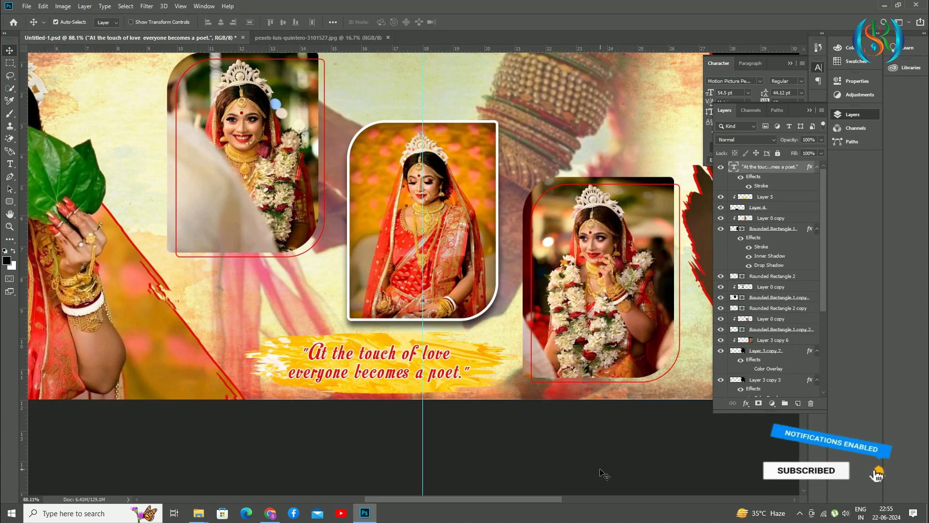
Duplicate the yellow texture and its brush stroke layer, bring the copies to the top of the stack, and place them above the centre frame.
scroll(387, 366, down, 2)
click(764, 197)
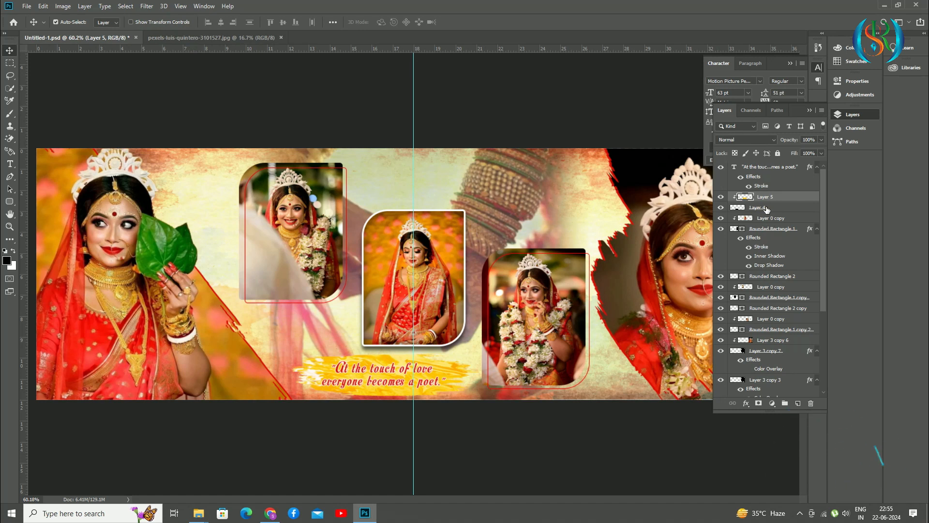
shift+click(766, 207)
key(ctrl+j)
drag(773, 168, 772, 166)
drag(377, 381, 509, 180)
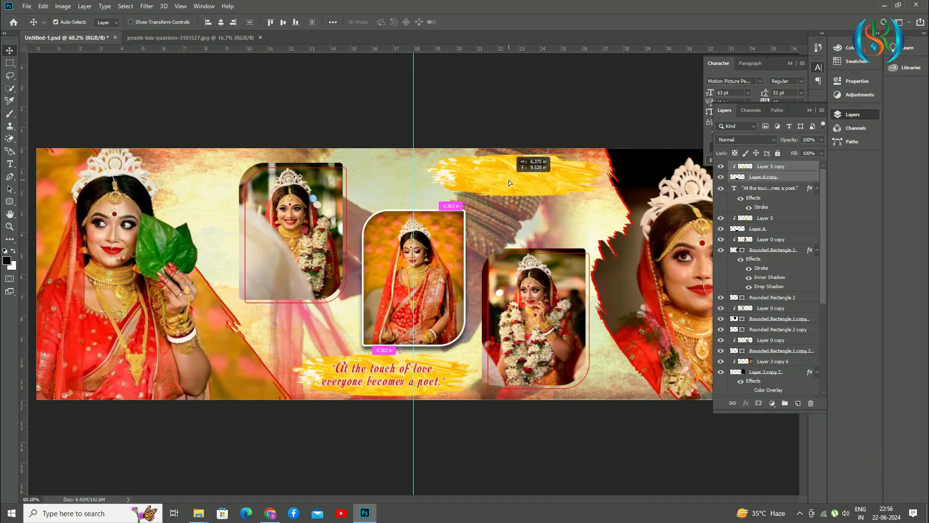
Duplicate the quote text layer, raise it to the top of the stack, and place it over the upper yellow brush stroke.
click(761, 193)
key(ctrl+j)
drag(763, 220, 762, 167)
mouse_move(382, 370)
mouse_down()
mouse_move(443, 307)
mouse_move(516, 170)
mouse_up()
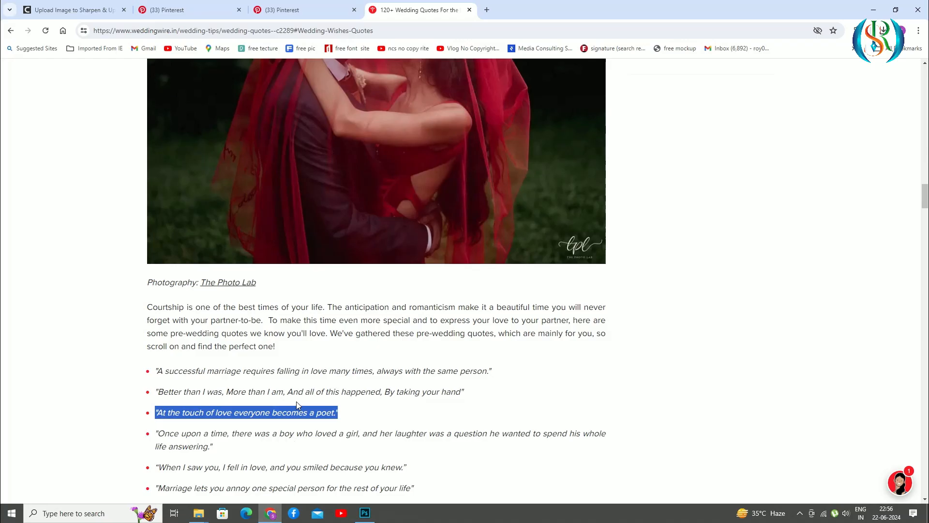
Copy "Marriage lets you annoy one special person for the rest of your life" from the Chrome quotes page and replace the upper Photoshop quote with it.
drag(154, 391, 396, 390)
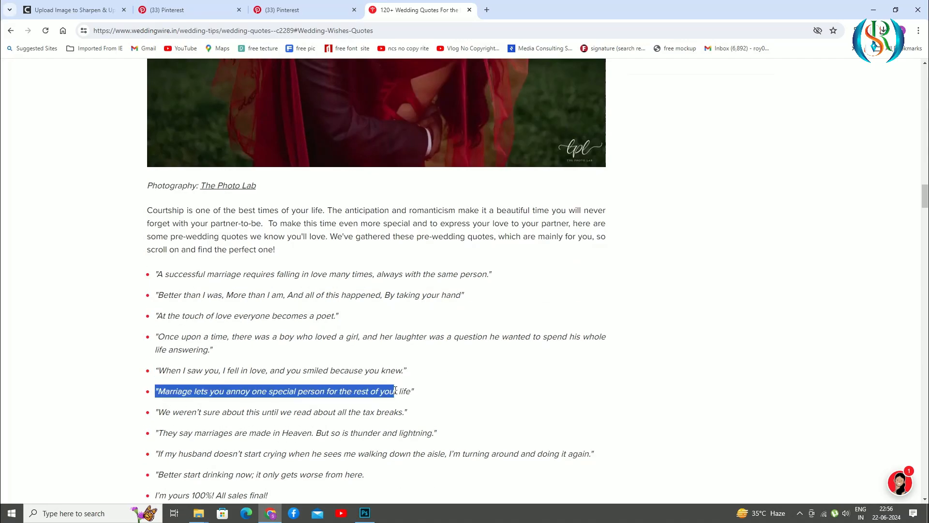
click(364, 513)
double_click(504, 171)
key(ctrl+a)
text("Marriage lets you annoy one special person for the rest of your life")
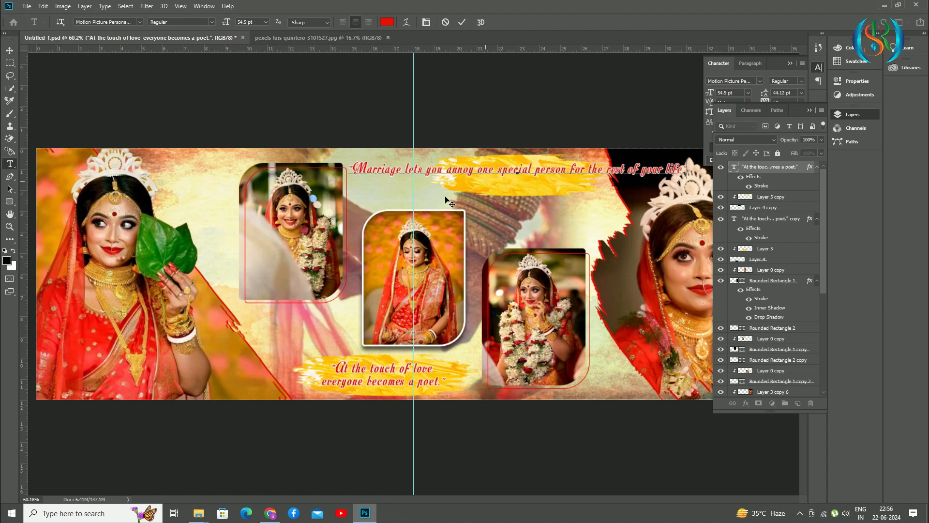
Break the marriage quote into three lines and position it over the upper yellow brush stroke.
click(478, 171)
key(Return)
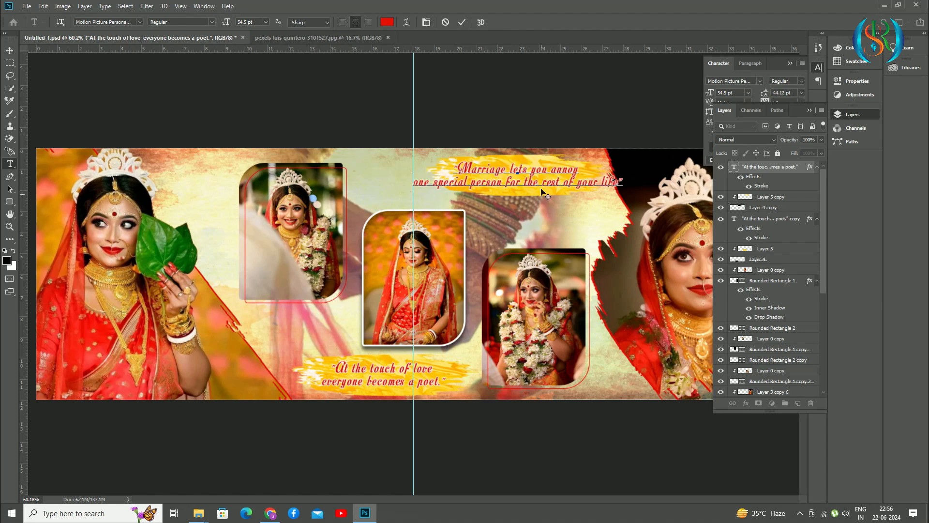
click(8, 52)
drag(500, 173, 500, 168)
Enlarge the upper brush stroke and its yellow texture together to about 105% width so they back the three-line quote.
click(765, 207)
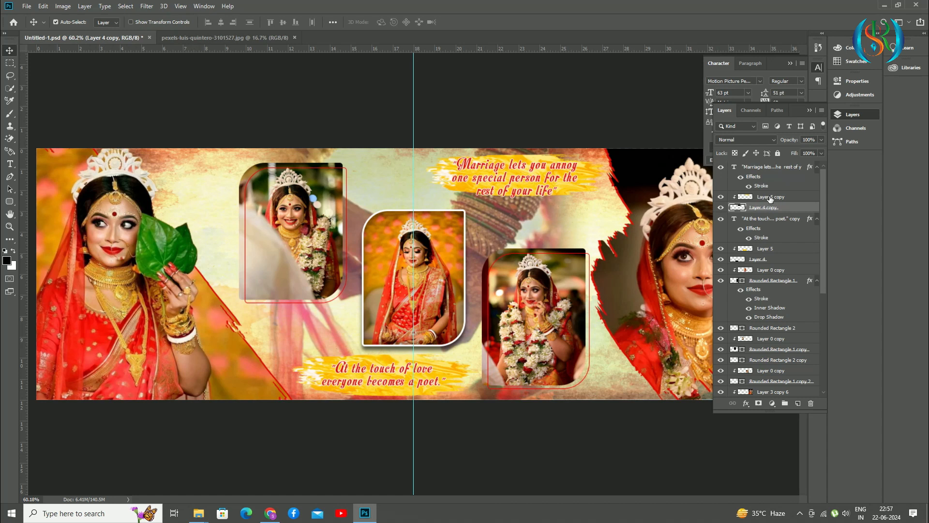
ctrl+click(770, 197)
key(ctrl+t)
drag(514, 201, 515, 205)
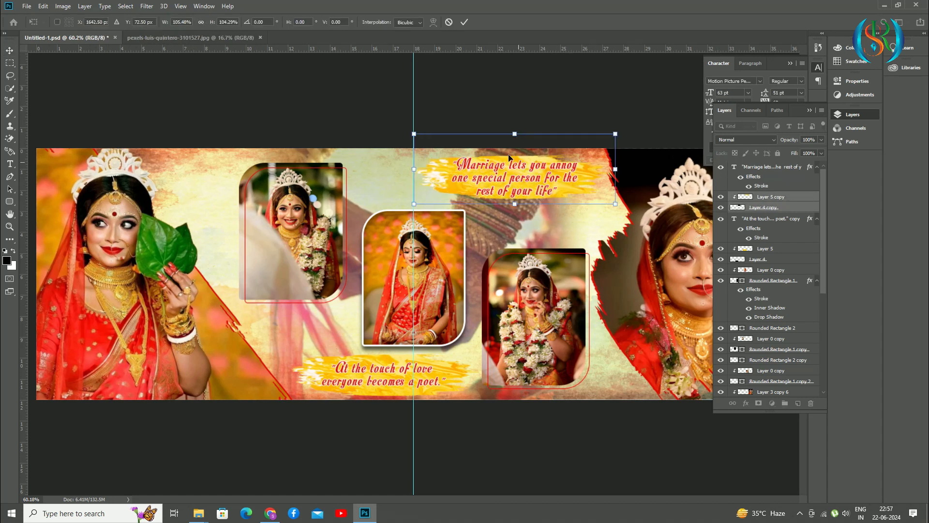
drag(514, 132, 514, 128)
key(Return)
Collapse the Character and Layers panels to show the whole spread and save Untitled-1.psd.
scroll(547, 177, down, 4)
click(790, 64)
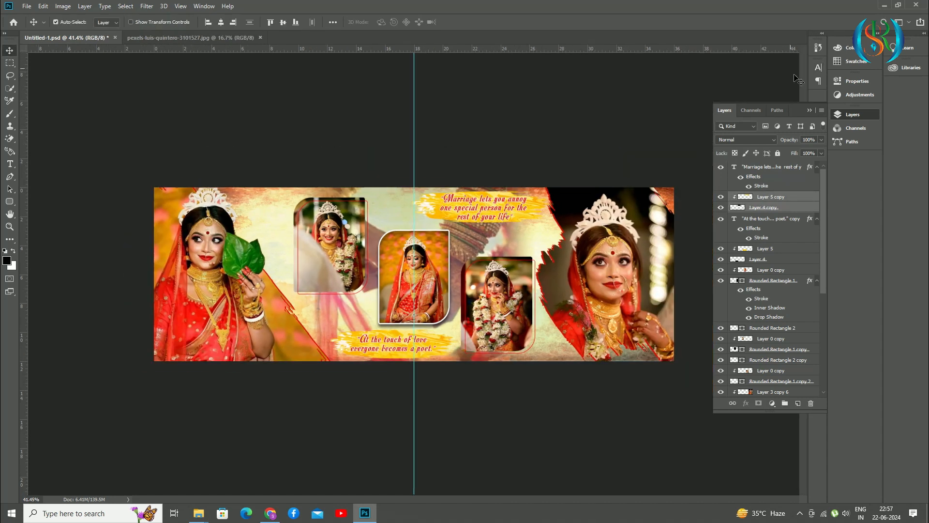
click(810, 111)
scroll(557, 215, up, 1)
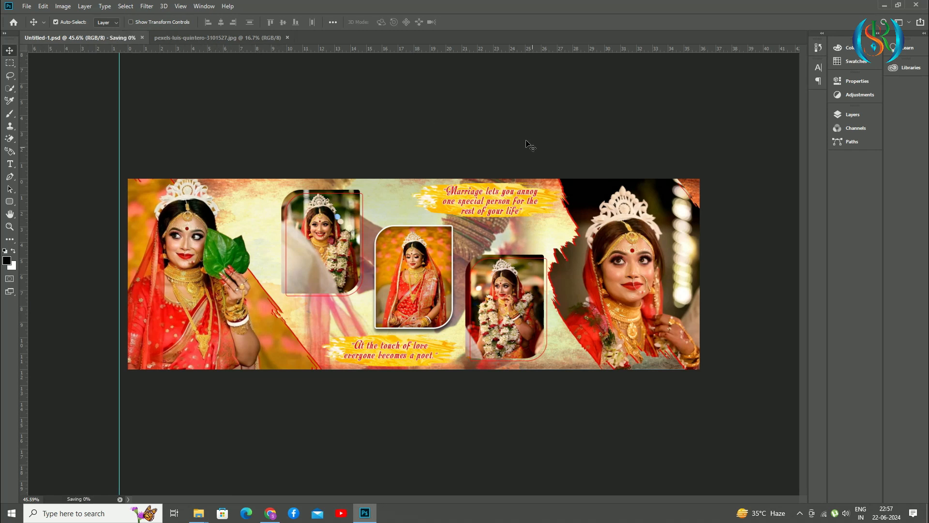
Export the finished spread as Untitled-1 into the Desktop pic folder using Export As, and close the pexels-luis-quintero-3101527.jpg document.
click(27, 6)
mouse_move(64, 140)
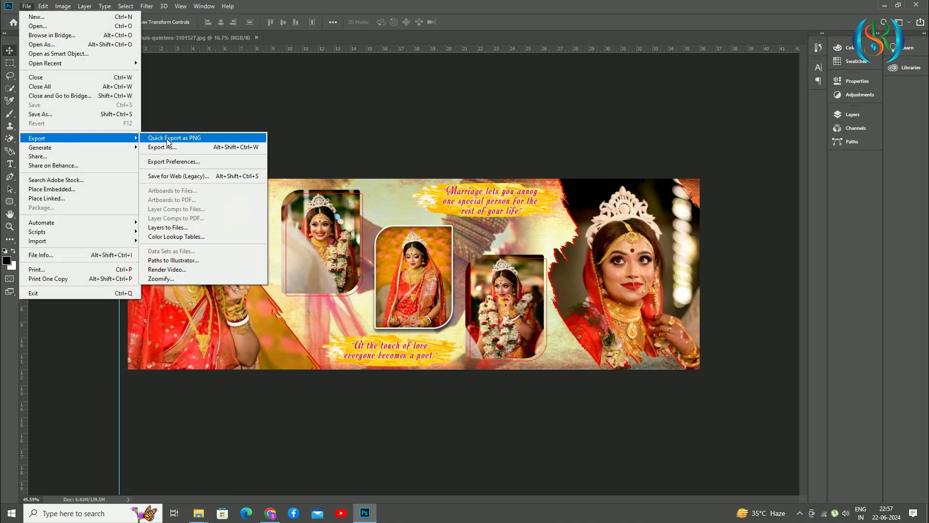
click(187, 138)
click(27, 6)
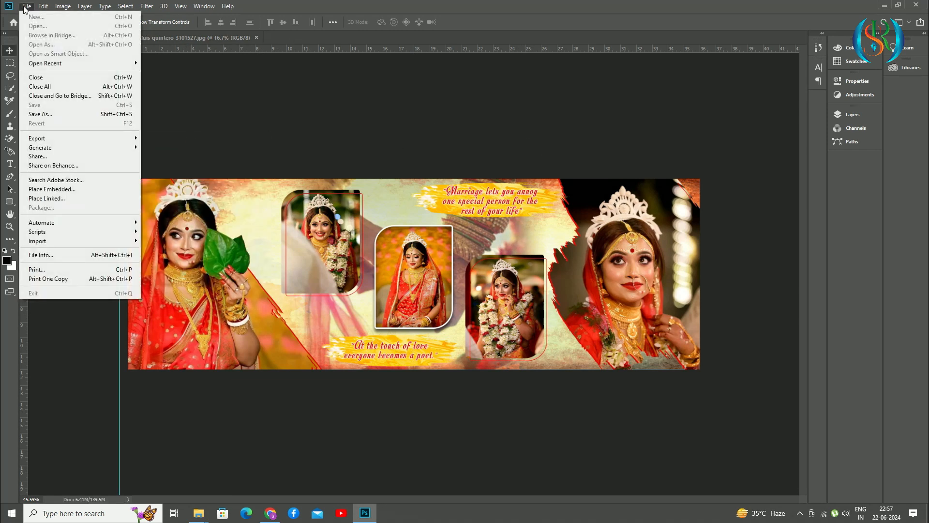
click(159, 147)
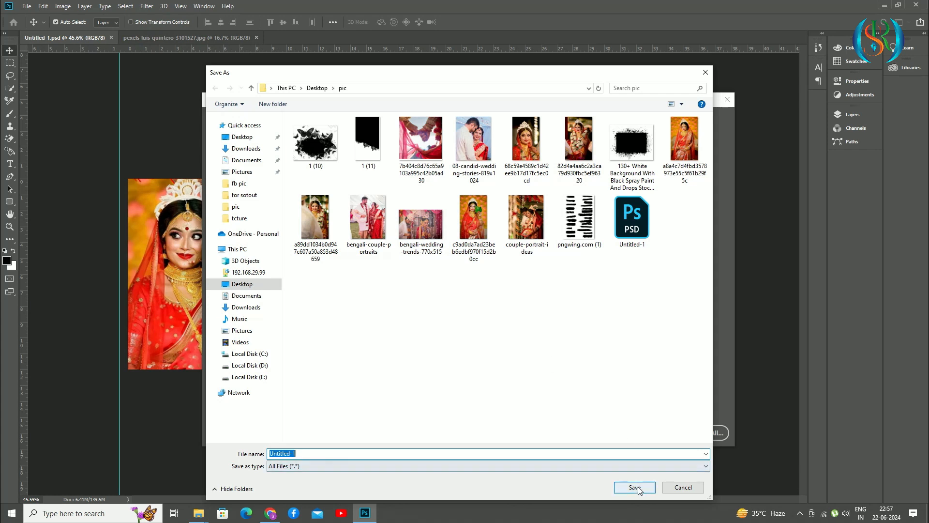
click(638, 487)
click(187, 39)
click(256, 38)
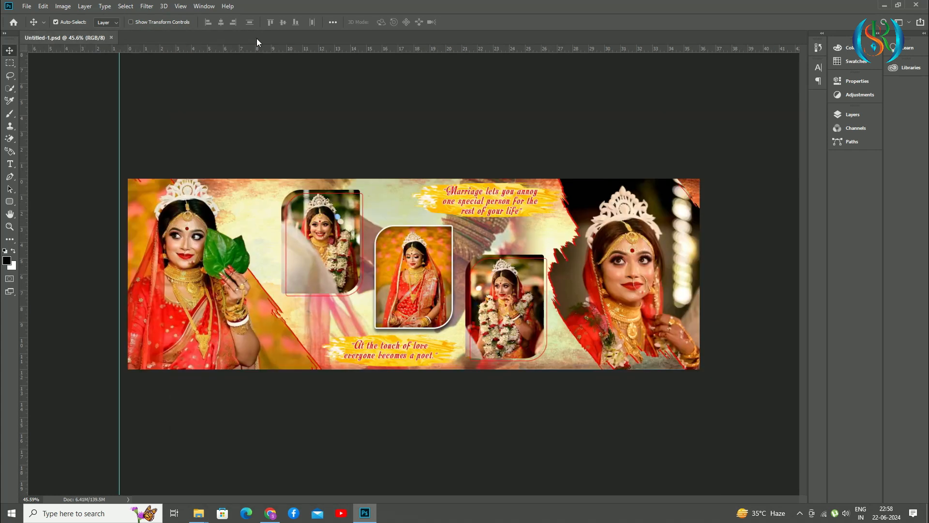
click(800, 513)
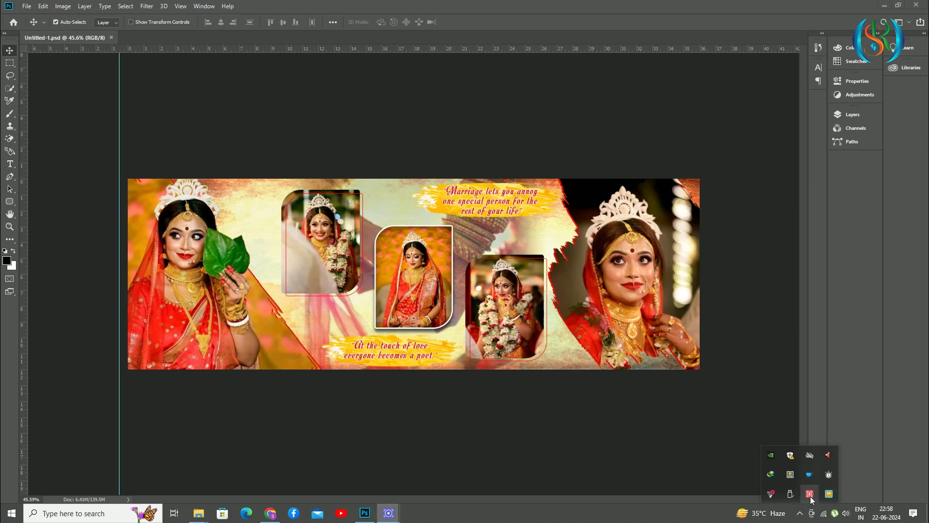
click(587, 358)
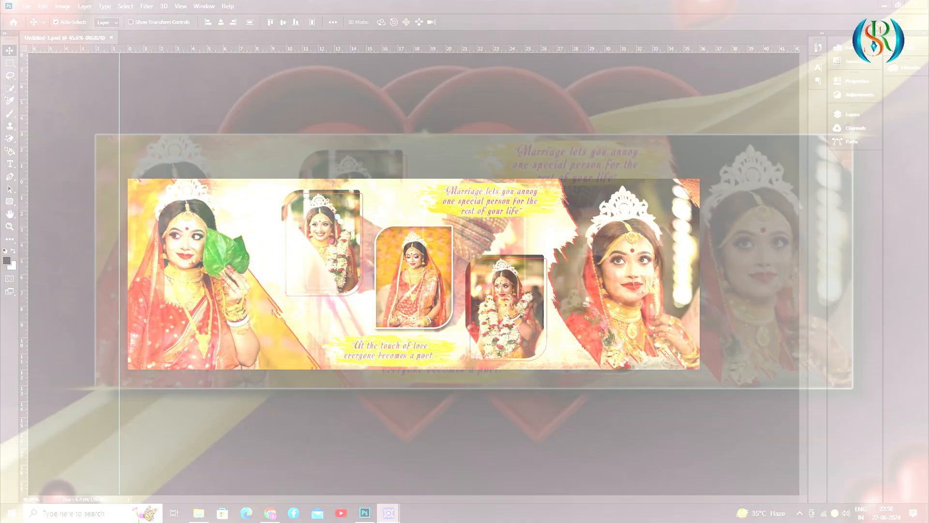